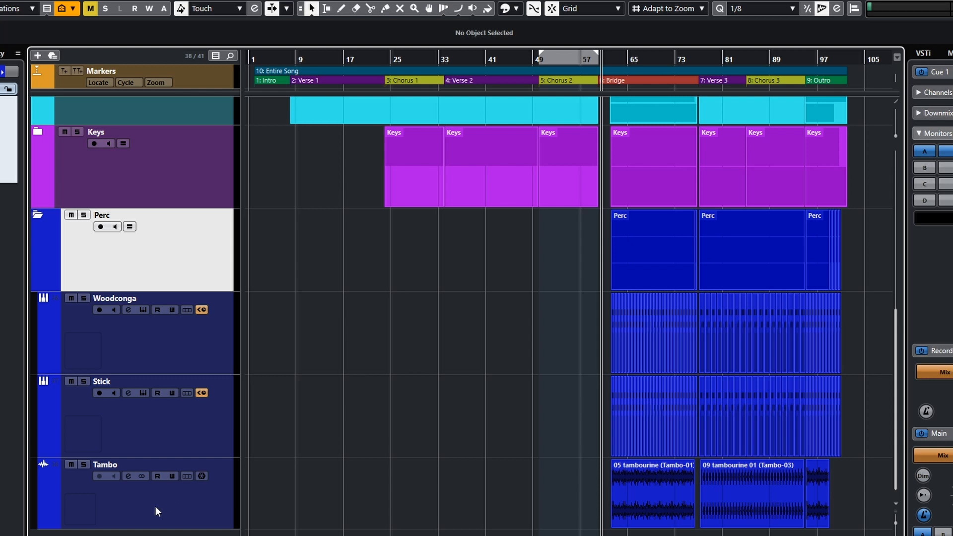
# - Begin adding a new audio track with the DI bus as its audio input
pyautogui.click(36, 57)
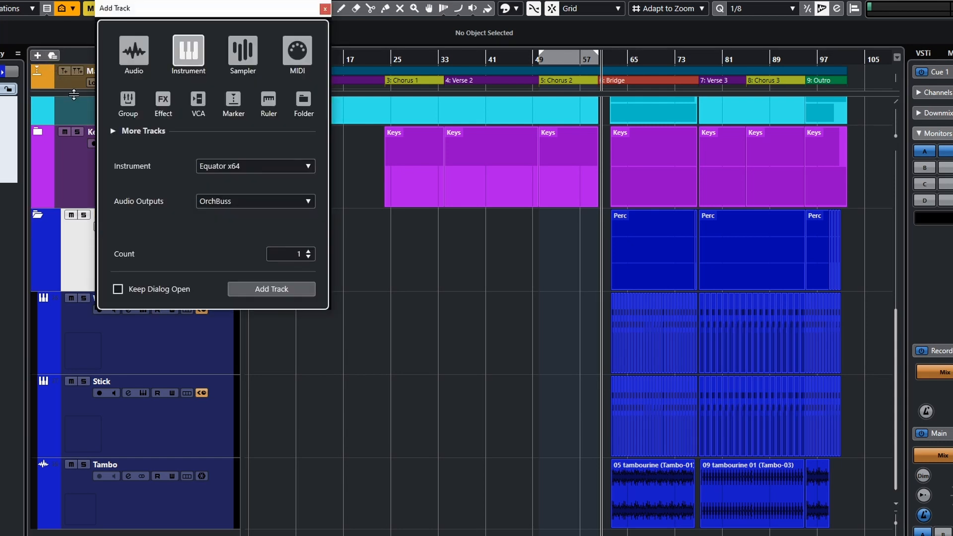
pyautogui.click(134, 55)
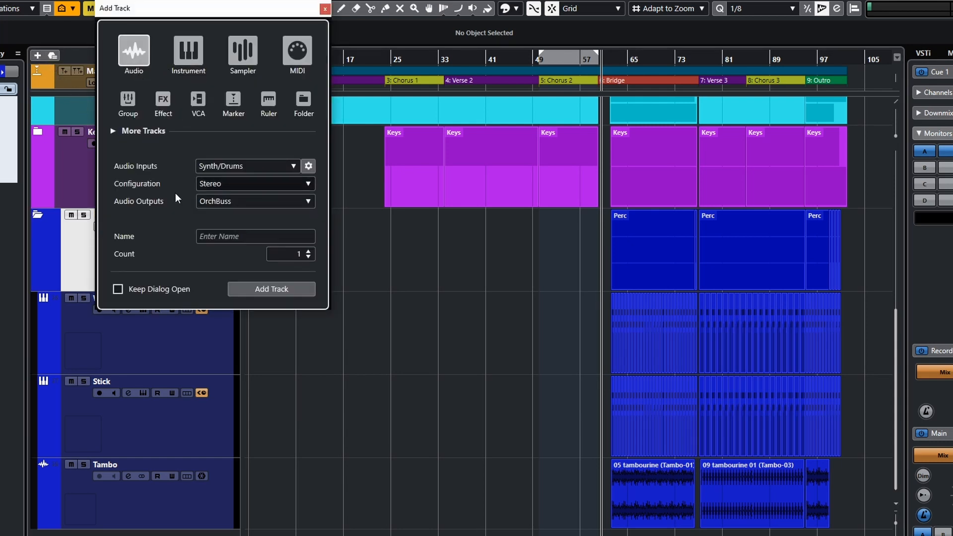
pyautogui.click(296, 154)
pyautogui.scroll(-5, 327, 365)
pyautogui.scroll(-1, 332, 379)
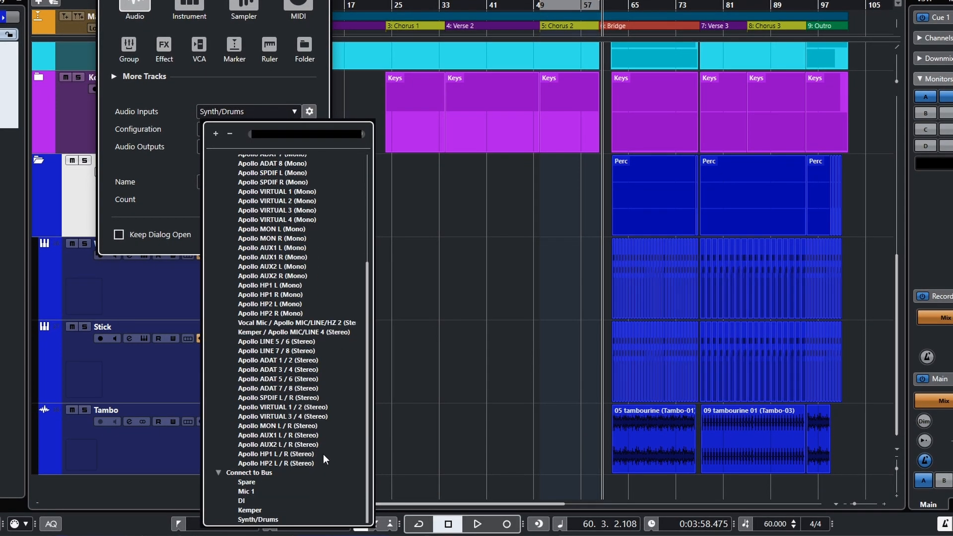
pyautogui.click(243, 501)
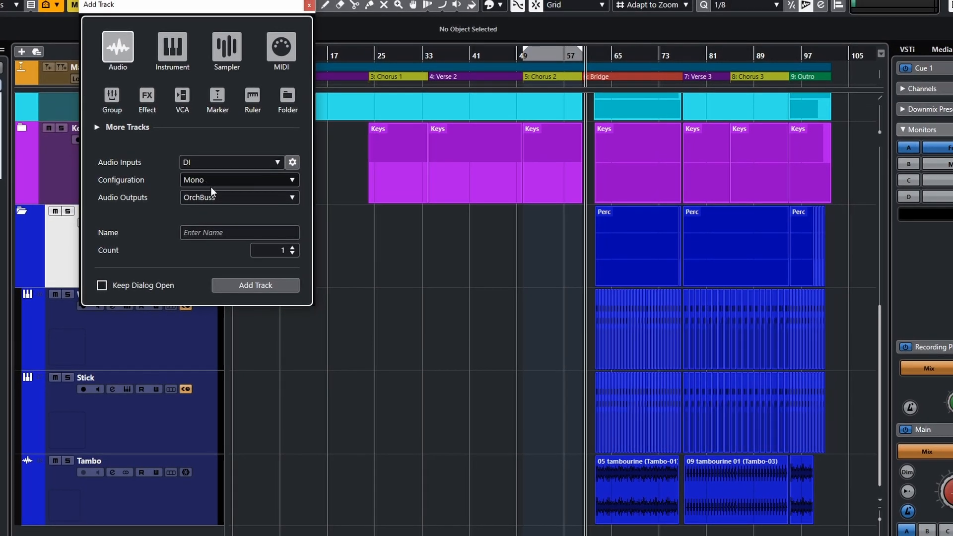
# - Route the new mono track to PercBuss, name it Shaker and add it to the project
pyautogui.click(292, 198)
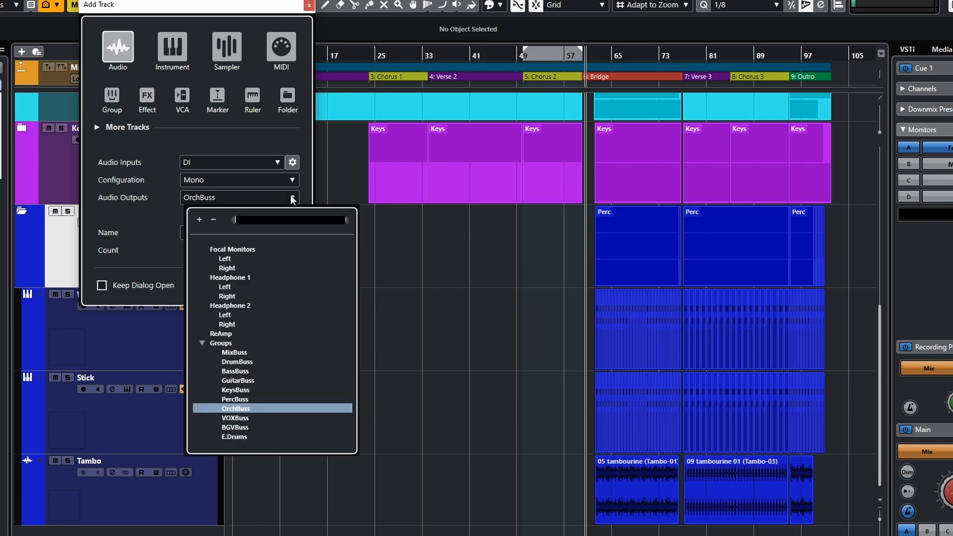
pyautogui.click(239, 399)
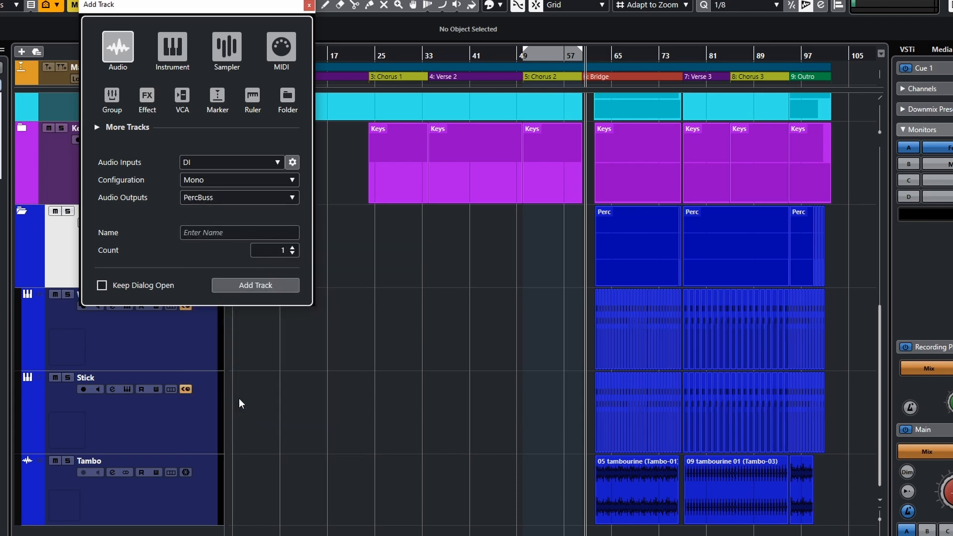
pyautogui.click(201, 233)
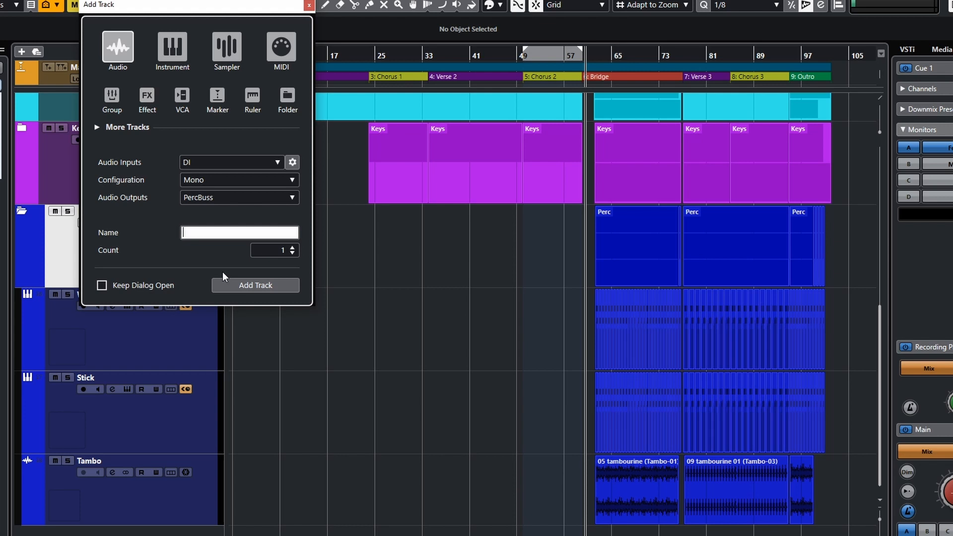
pyautogui.write('Shaker')
pyautogui.click(248, 287)
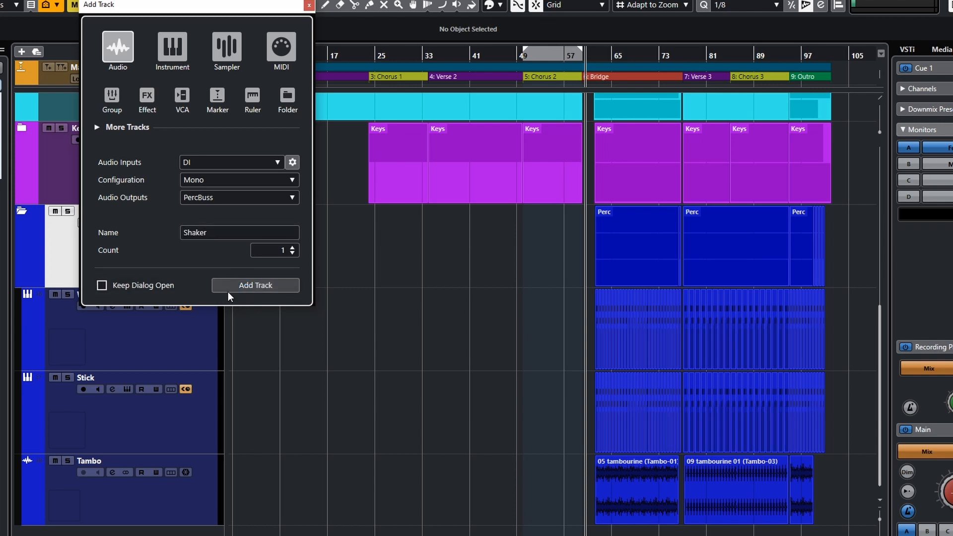
pyautogui.click(229, 293)
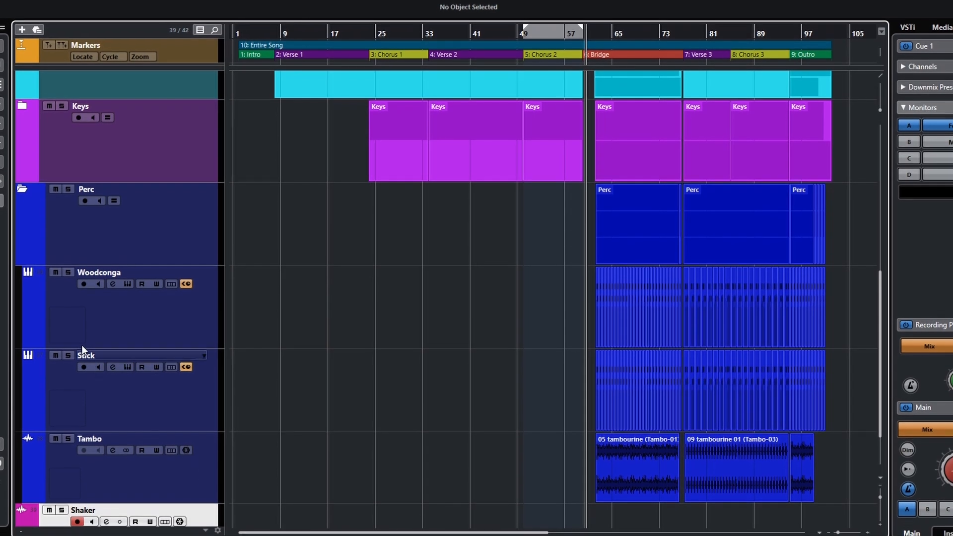
# - Colour the Shaker track with the blue Percussion colour
pyautogui.scroll(-3, 96, 370)
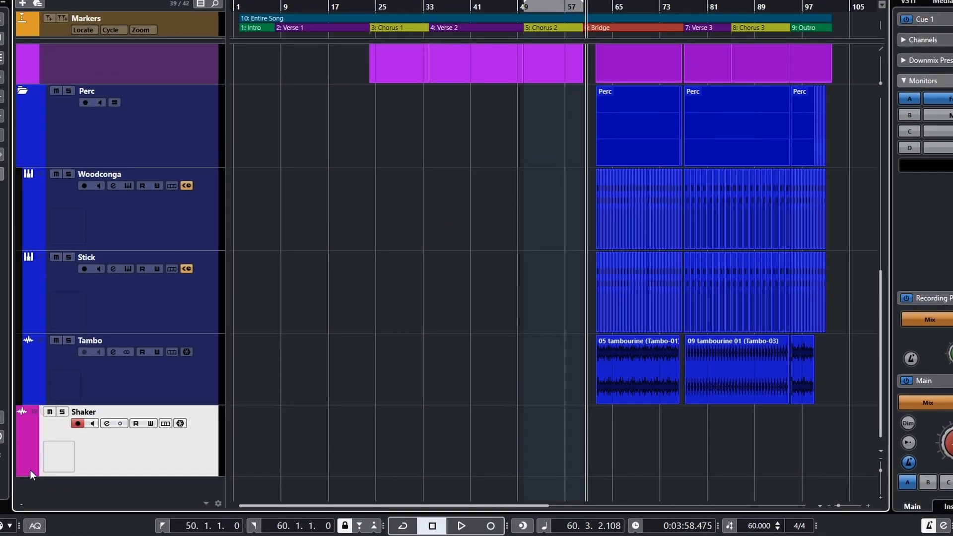
pyautogui.click(30, 471)
pyautogui.click(30, 519)
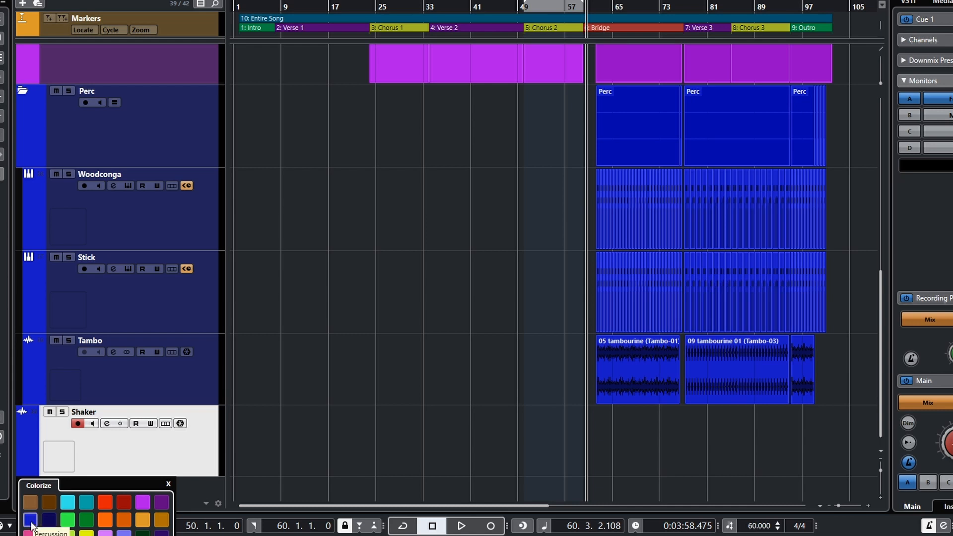
pyautogui.click(135, 452)
# - Move the Shaker track into the Perc folder and select it there
pyautogui.moveTo(34, 442)
pyautogui.mouseDown()
pyautogui.moveTo(75, 258)
pyautogui.moveTo(81, 142)
pyautogui.moveTo(60, 141)
pyautogui.moveTo(70, 303)
pyautogui.moveTo(30, 432)
pyautogui.moveTo(67, 139)
pyautogui.mouseUp()
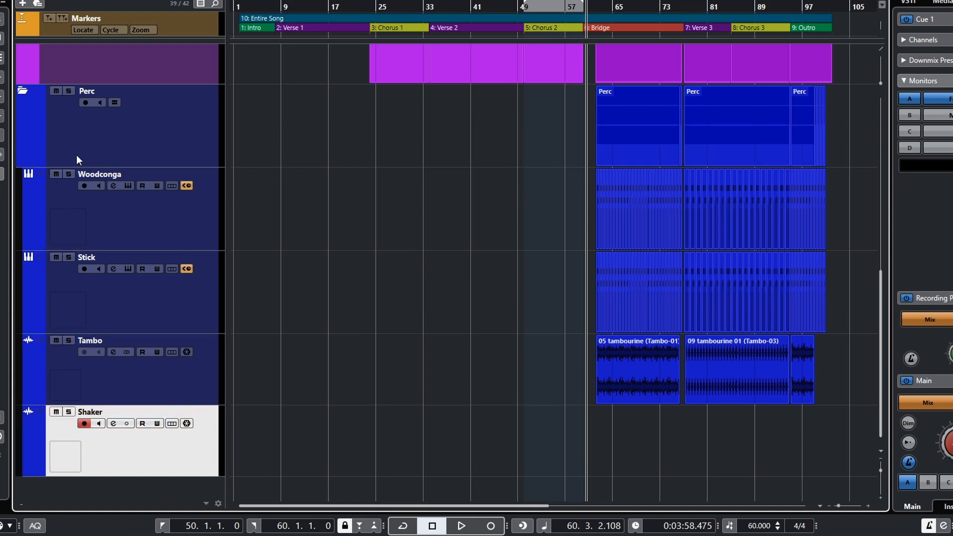
pyautogui.click(22, 89)
pyautogui.click(23, 400)
pyautogui.scroll(-5, 144, 413)
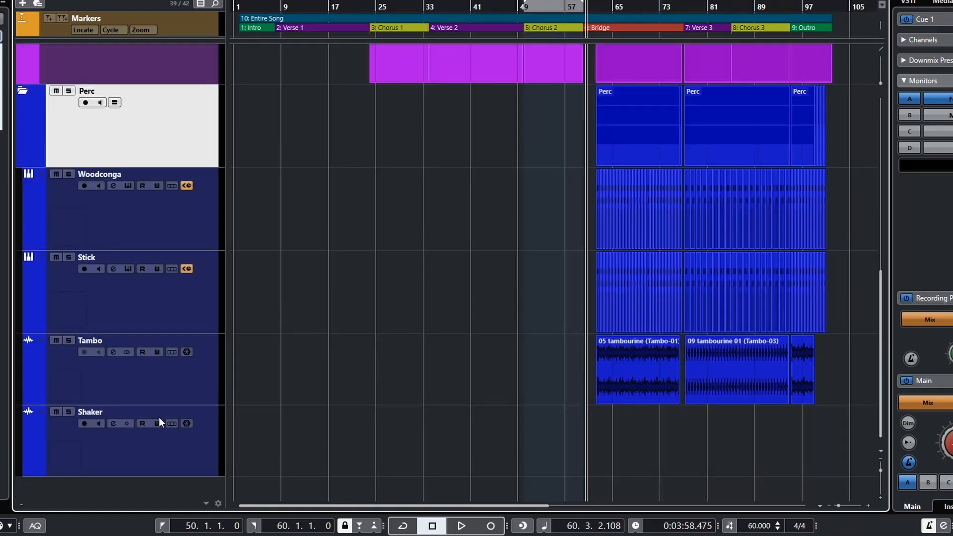
pyautogui.click(150, 453)
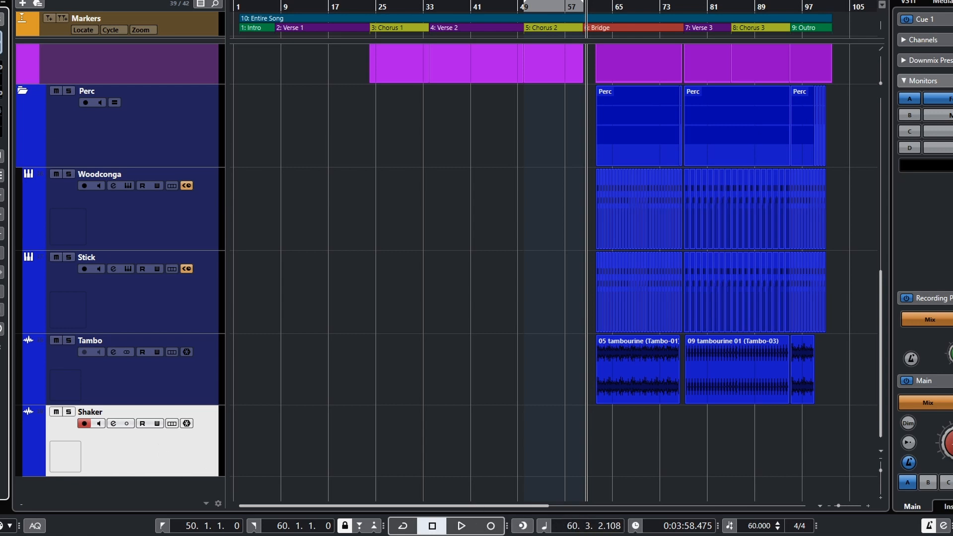
# - Switch to the Console app, unmute the DI channel and move the window clear of the track list
pyautogui.hotkey('alt', 'Tab')
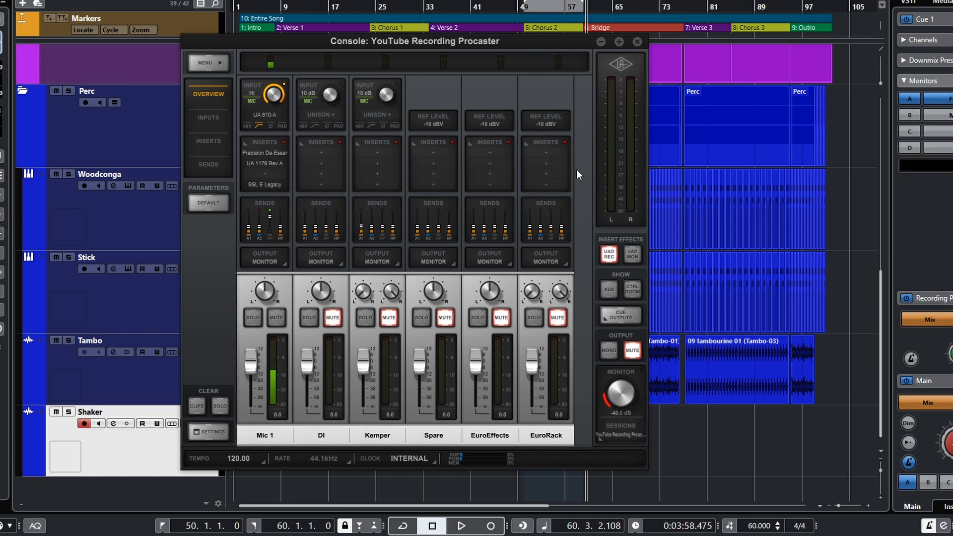
pyautogui.click(333, 318)
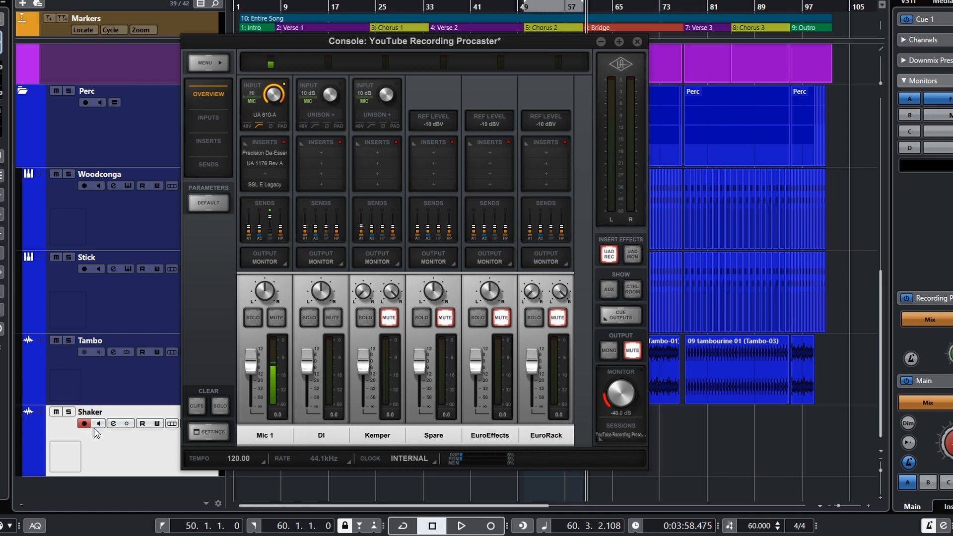
pyautogui.moveTo(349, 45); pyautogui.dragTo(467, 31)
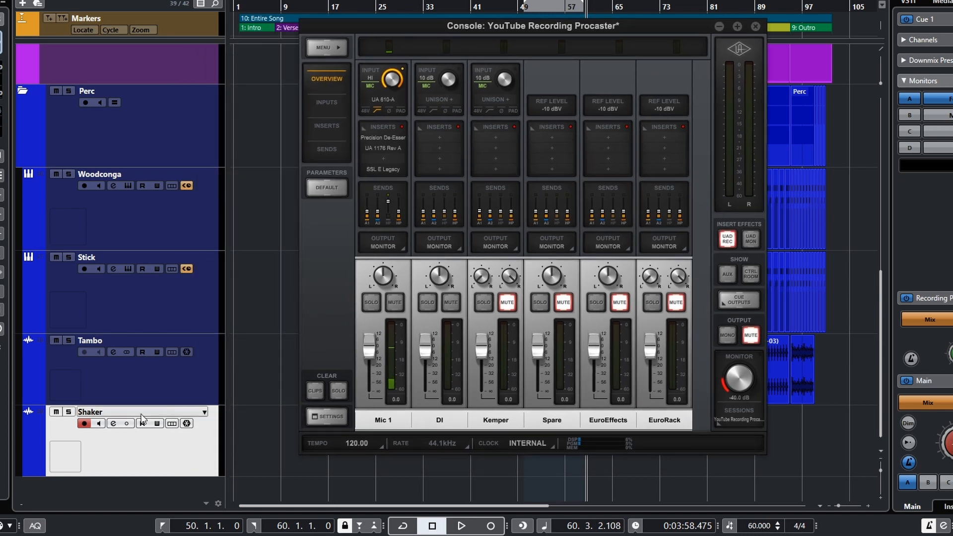
# - Turn input monitoring on for the Shaker track in Cubase and off again
pyautogui.click(98, 423)
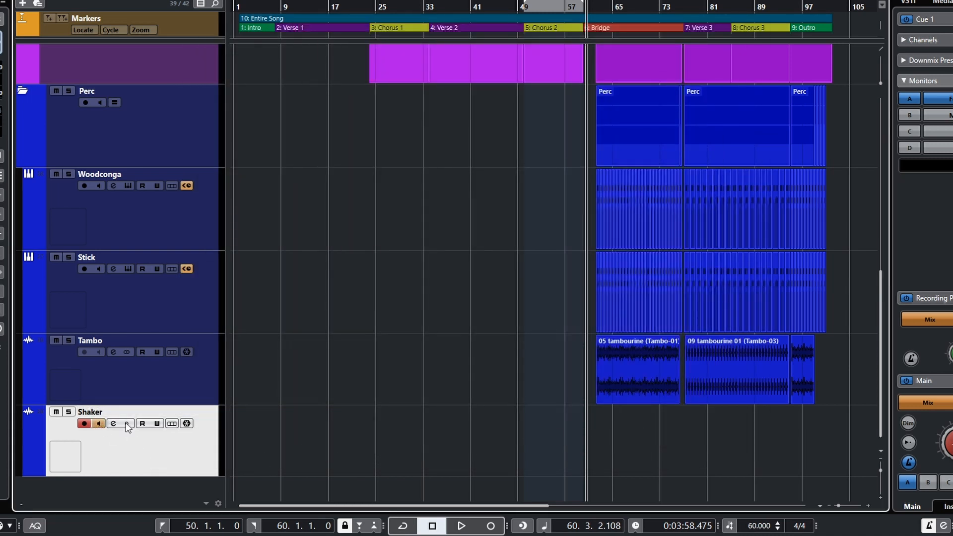
pyautogui.click(100, 423)
# - Return to the Console app, enable 48V phantom power on the DI channel, set its input gain to 15 dB and close the window
pyautogui.click(750, 535)
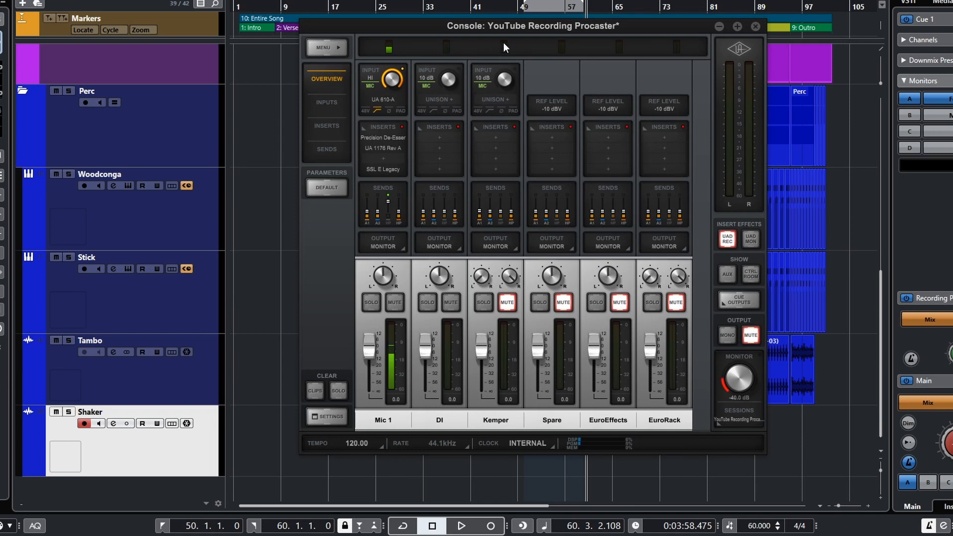
pyautogui.moveTo(507, 29); pyautogui.dragTo(462, 28)
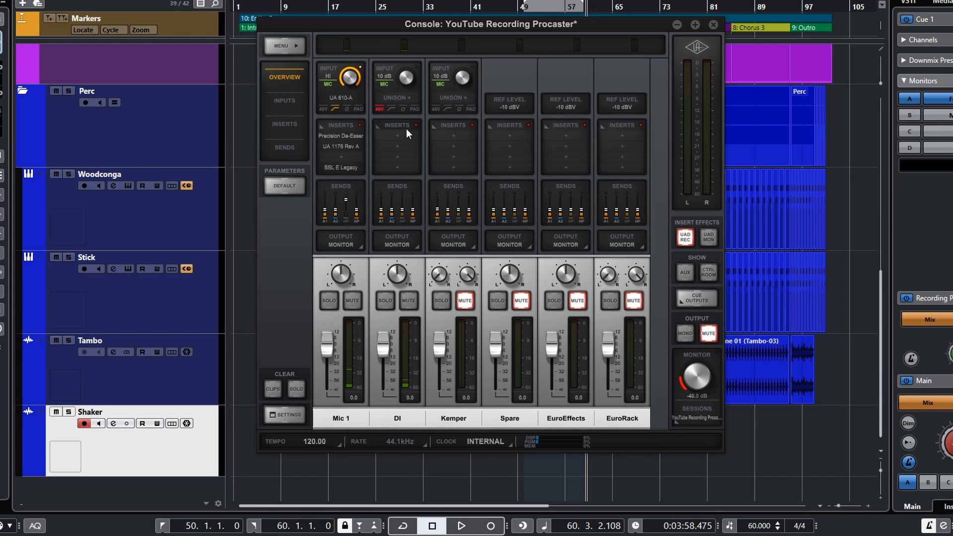
pyautogui.moveTo(402, 78); pyautogui.dragTo(401, 59)
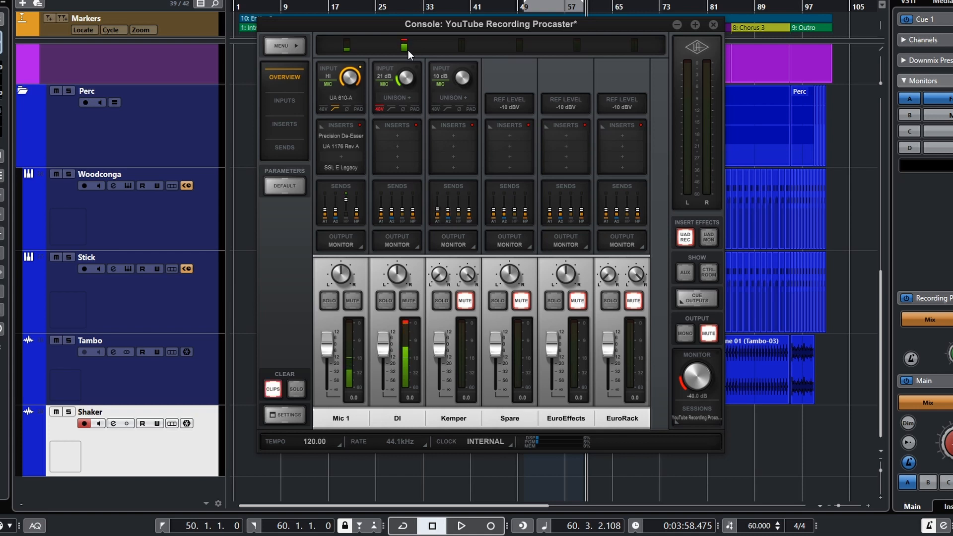
pyautogui.moveTo(403, 75); pyautogui.dragTo(402, 79)
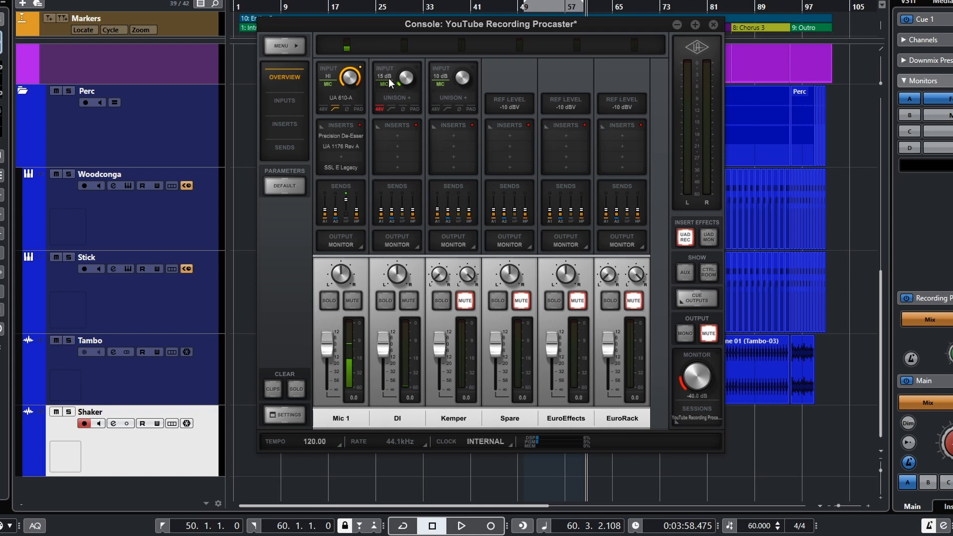
pyautogui.click(714, 25)
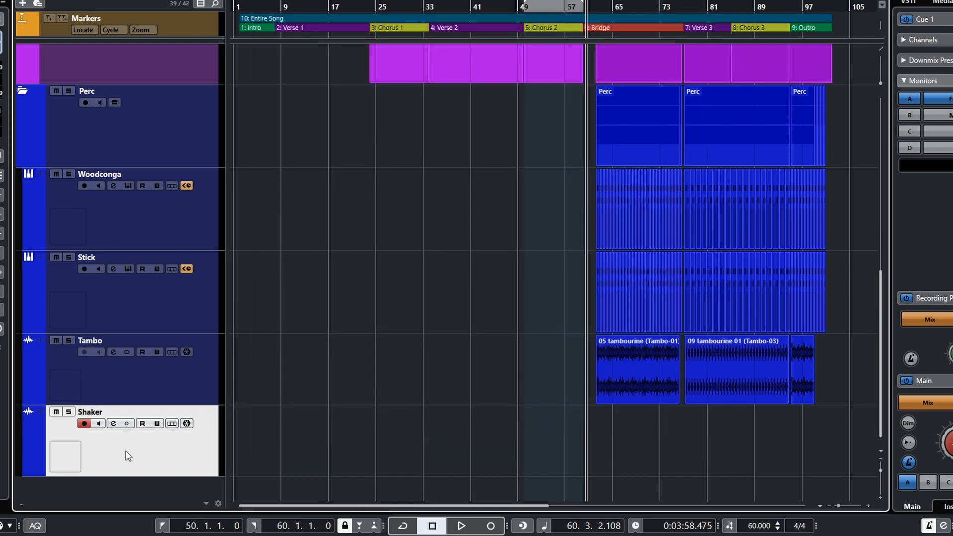
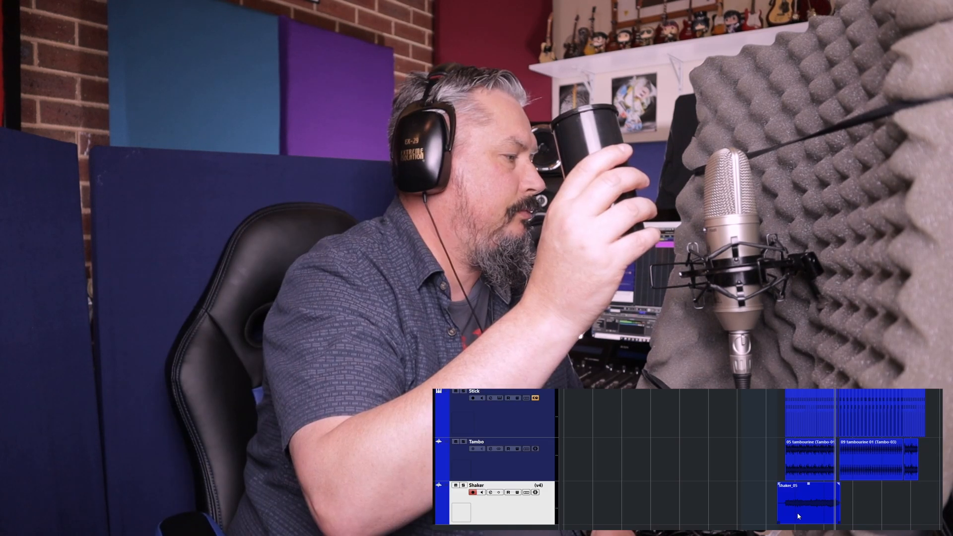
# - Record the shaker performance on the Shaker track
pyautogui.press('KP_Multiply')
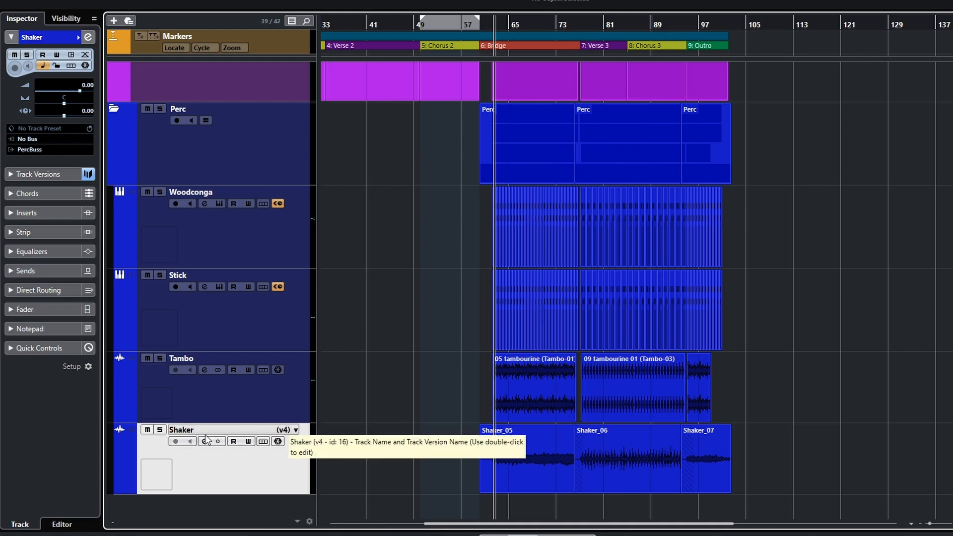
# - Solo the Shaker track and switch it to track version v1
pyautogui.click(159, 430)
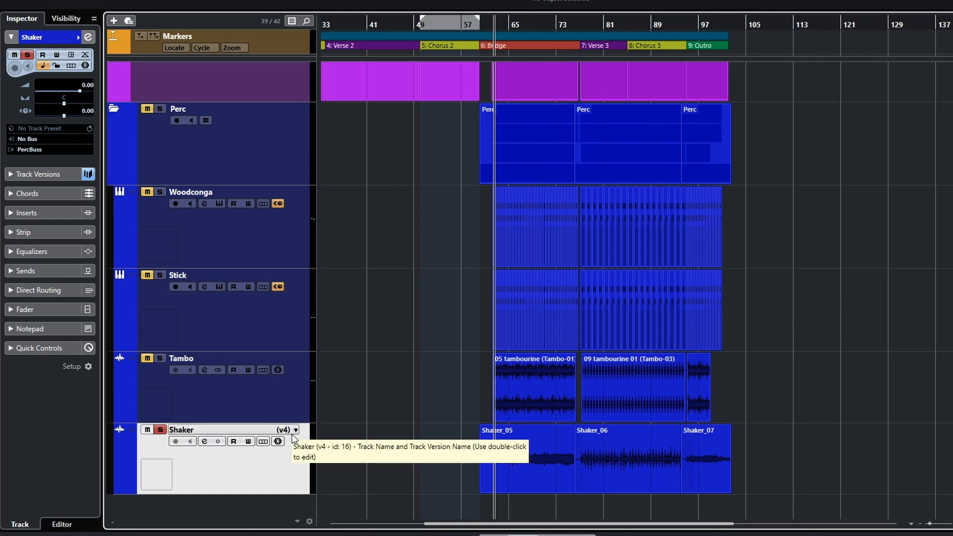
pyautogui.click(294, 430)
pyautogui.click(316, 442)
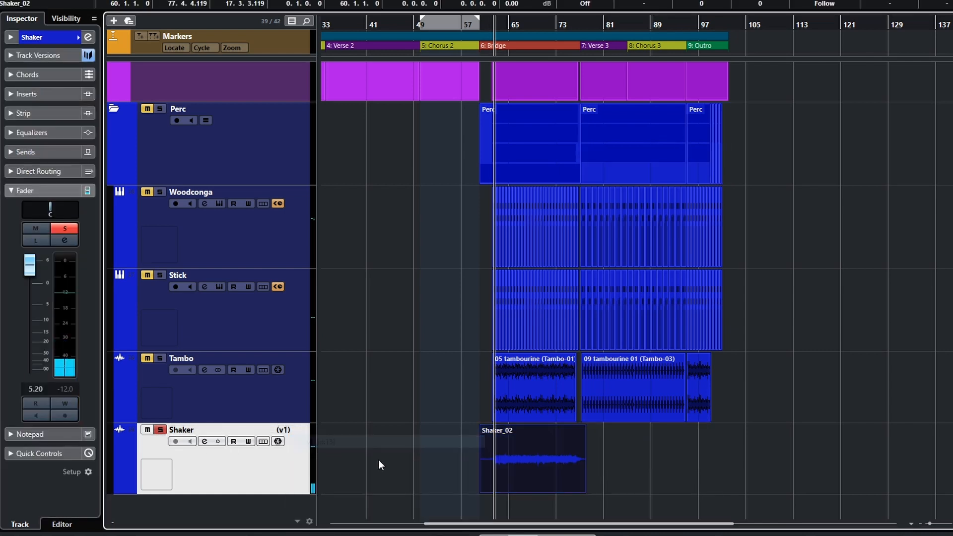
# - Play back the soloed Shaker_02 take to check its recorded level
pyautogui.click(492, 506)
pyautogui.press('space')
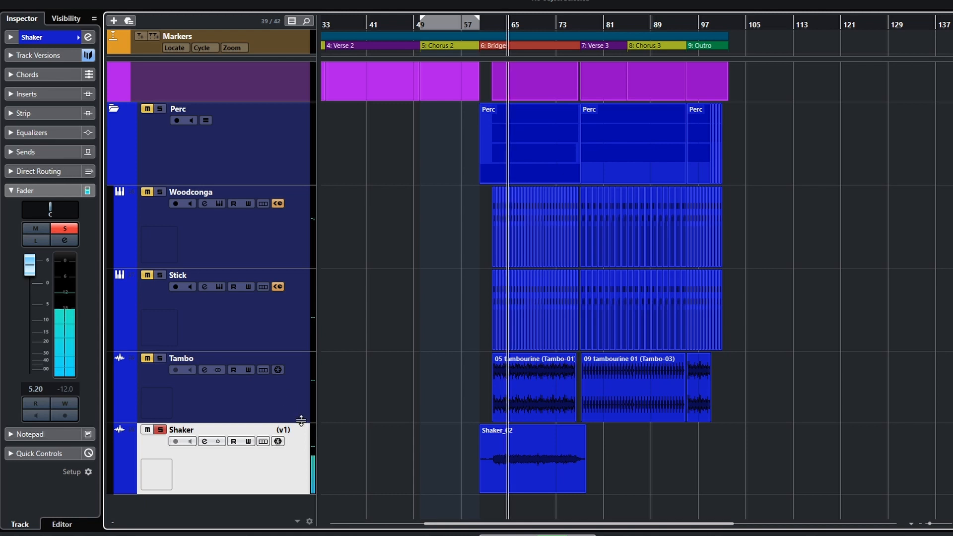
pyautogui.press('space')
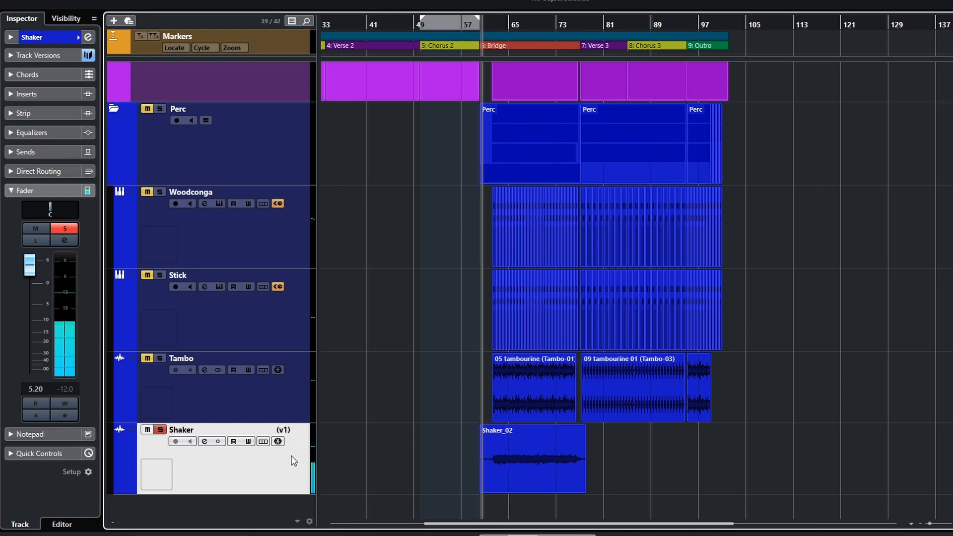
# - Raise the pre-gain in the Shaker track's channel settings and play the Shaker_02 take
pyautogui.click(204, 441)
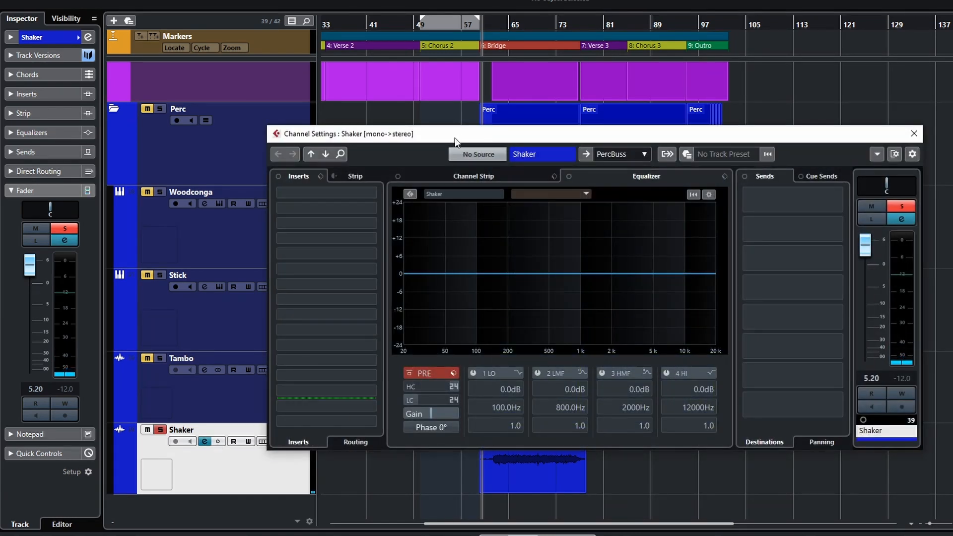
pyautogui.moveTo(456, 140); pyautogui.dragTo(469, 47)
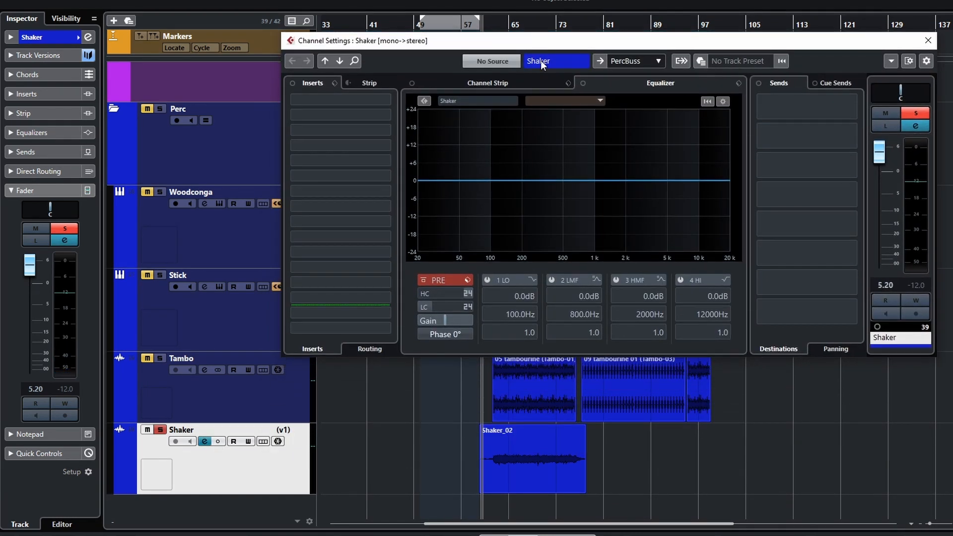
pyautogui.moveTo(446, 323); pyautogui.dragTo(457, 321)
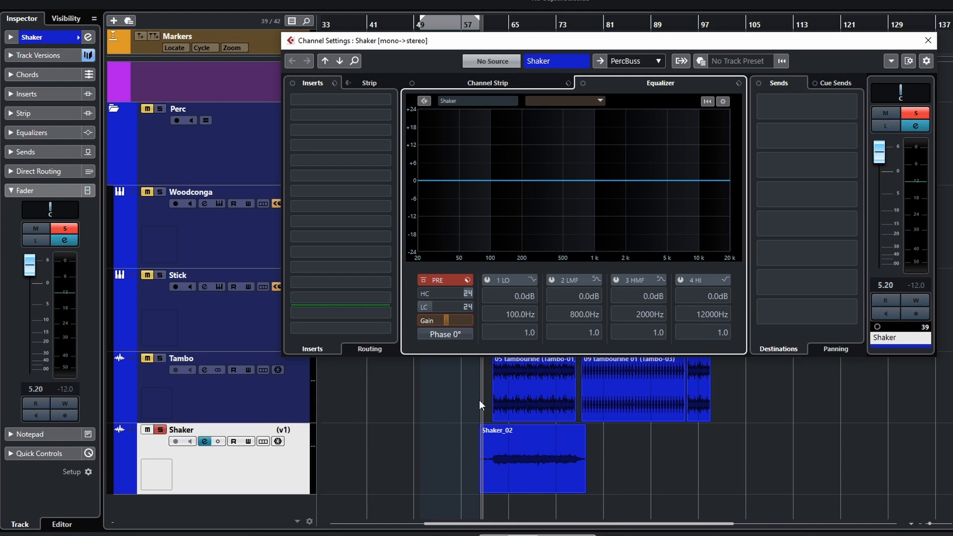
pyautogui.click(501, 505)
pyautogui.press('space')
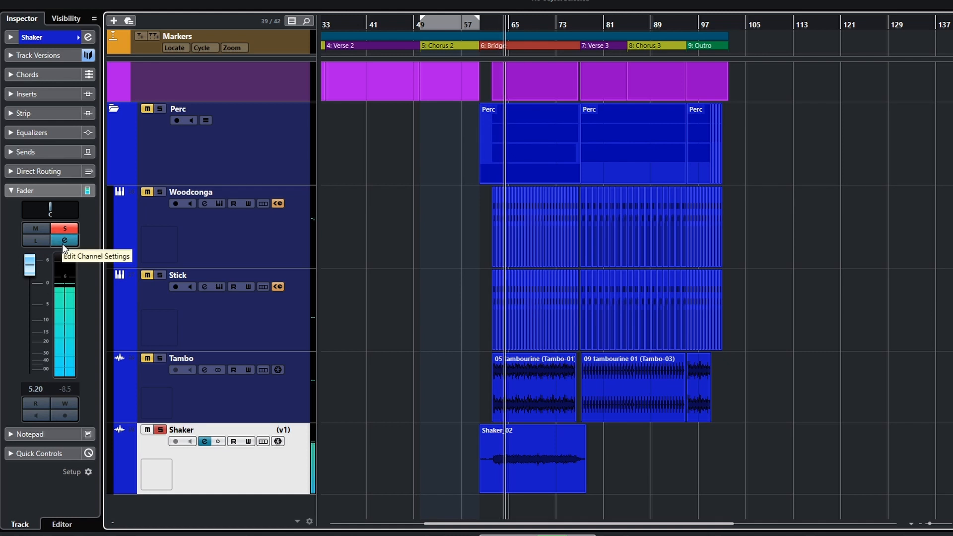
# - Set the Shaker channel's pre-gain to 9.1 dB during playback and stop the transport
pyautogui.click(204, 442)
pyautogui.moveTo(444, 322); pyautogui.dragTo(448, 322)
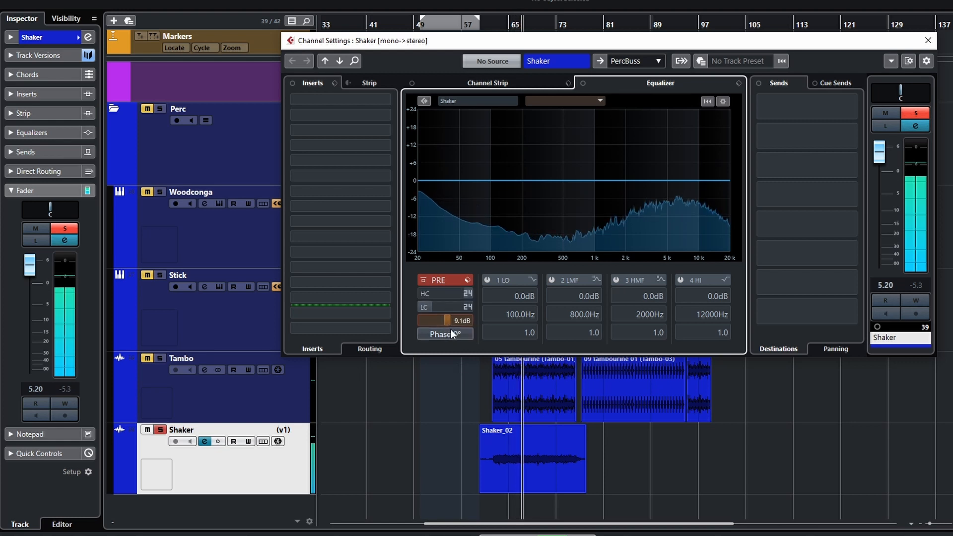
pyautogui.press('space')
pyautogui.click(284, 480)
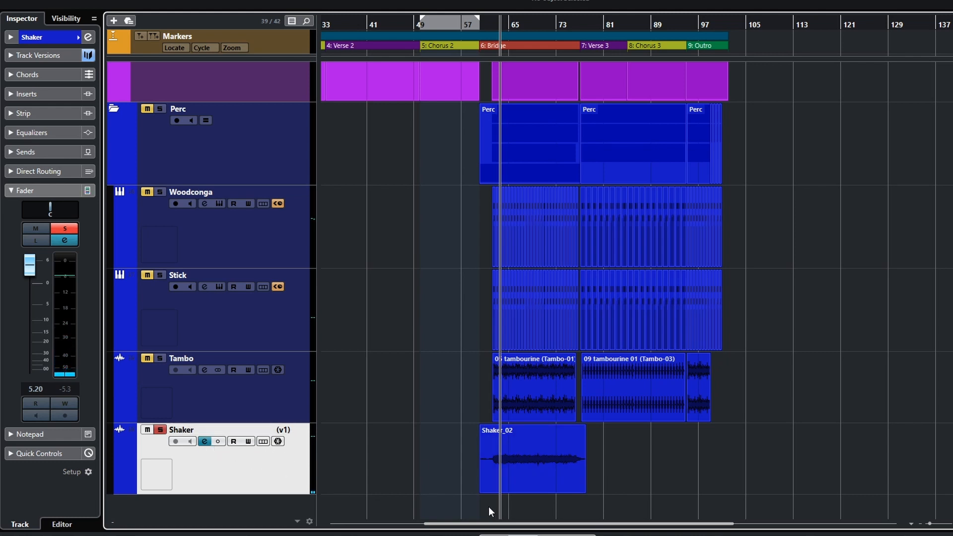
# - Open the Shaker track's channel settings and browse the compressor plug-ins available for the first insert slot
pyautogui.click(208, 442)
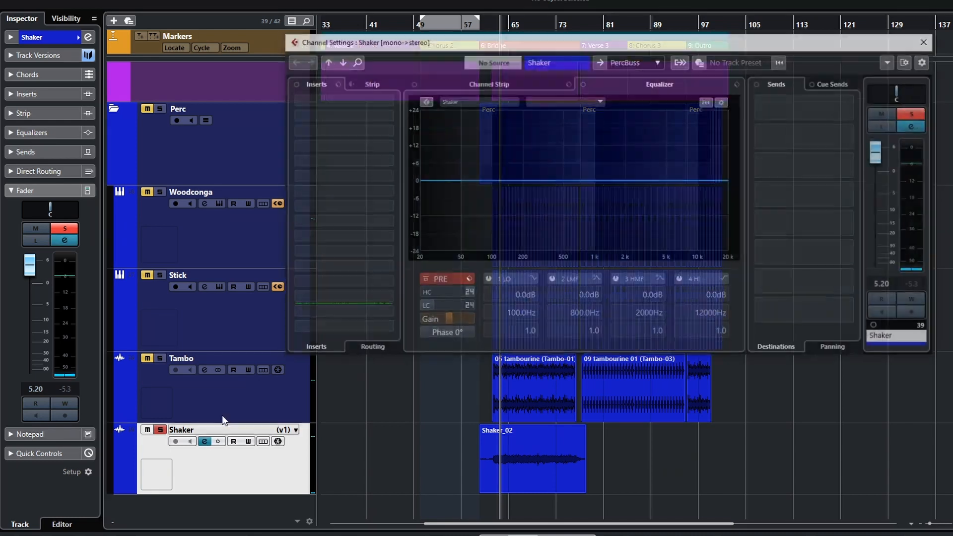
pyautogui.click(385, 100)
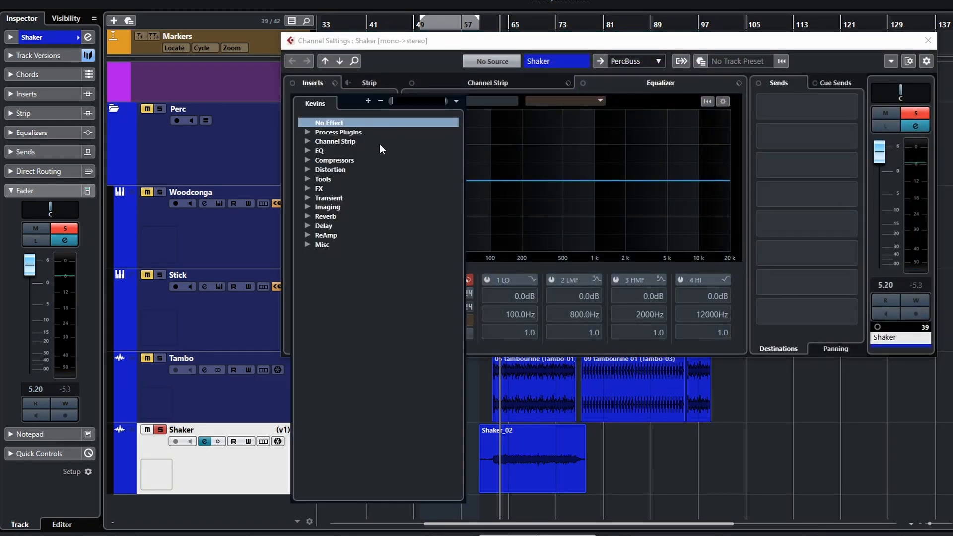
pyautogui.click(307, 160)
pyautogui.scroll(-5, 409, 374)
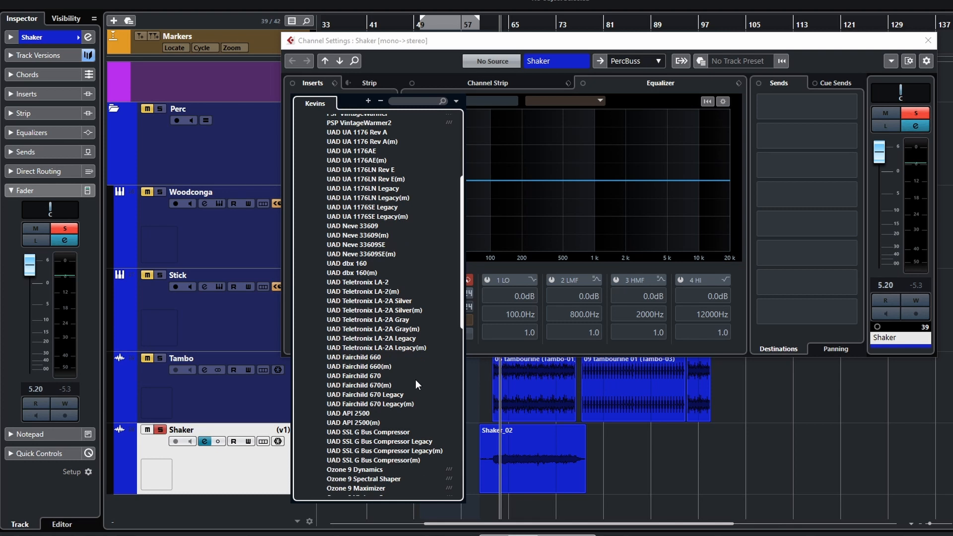
pyautogui.click(318, 88)
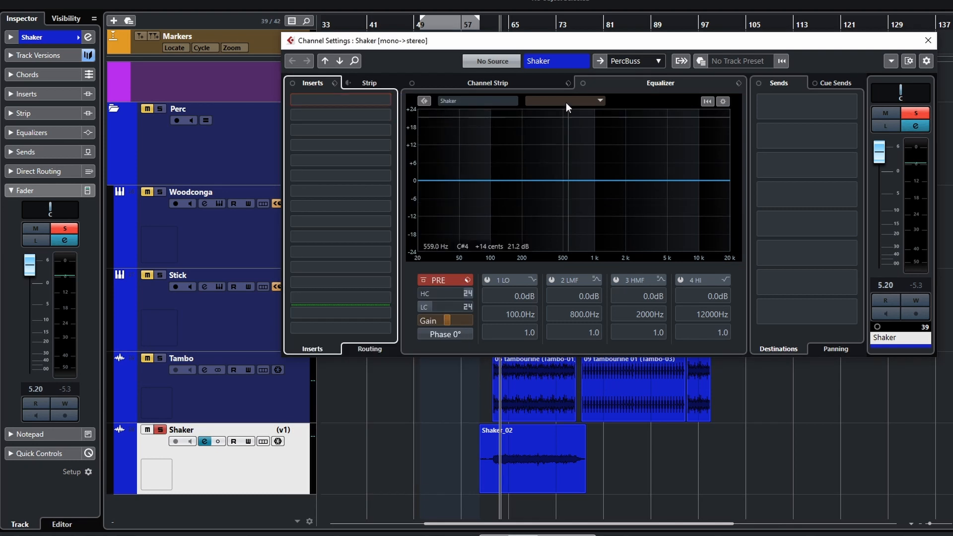
# - Load the Standard Compressor in the Shaker channel strip and open its detailed editor
pyautogui.click(490, 85)
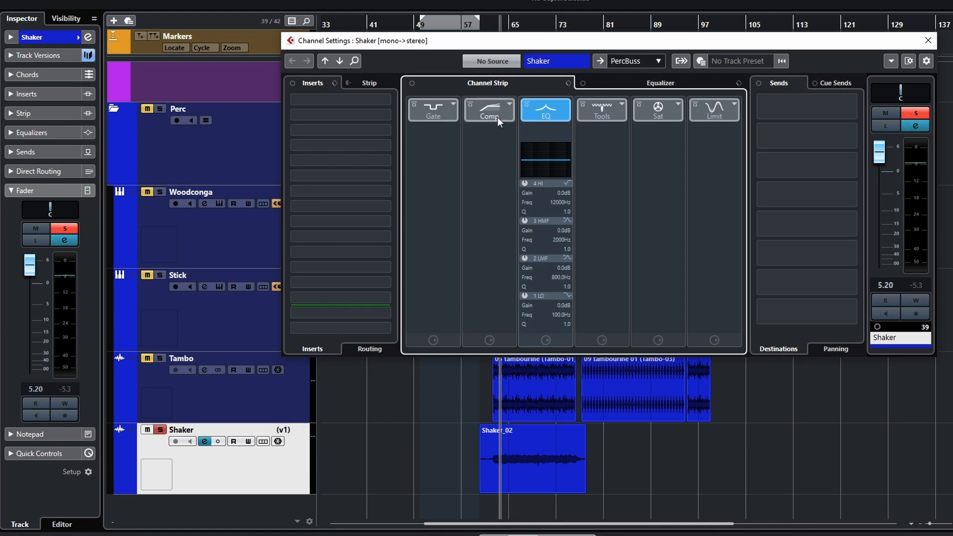
pyautogui.click(511, 102)
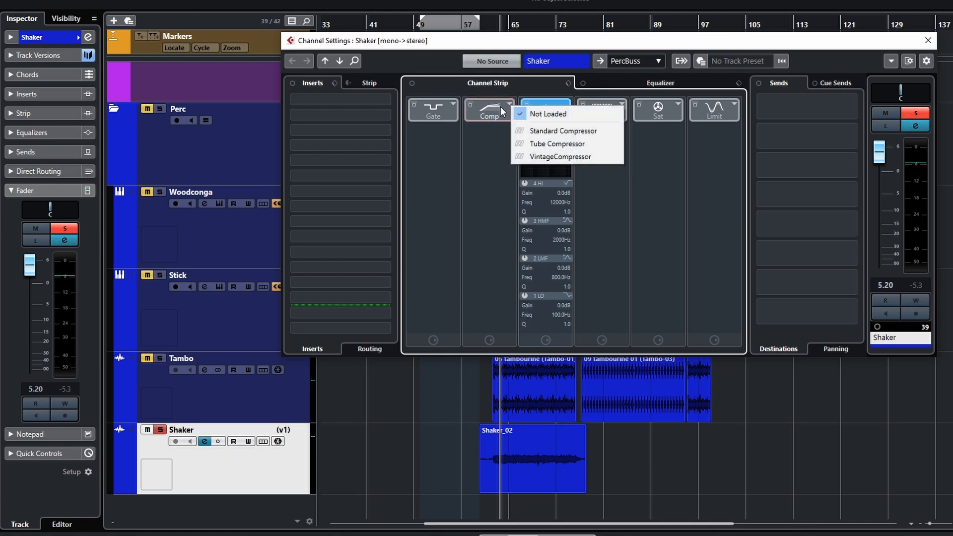
pyautogui.click(550, 134)
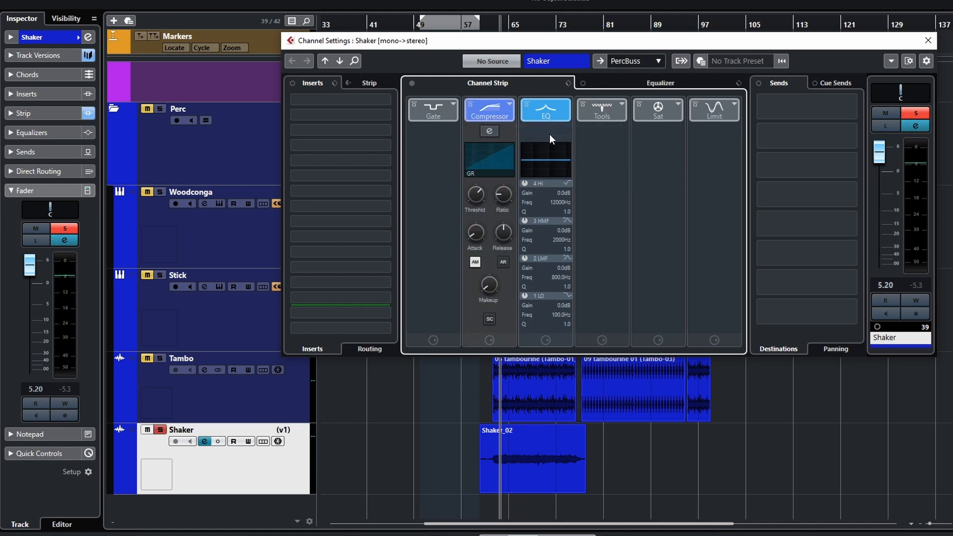
pyautogui.click(490, 131)
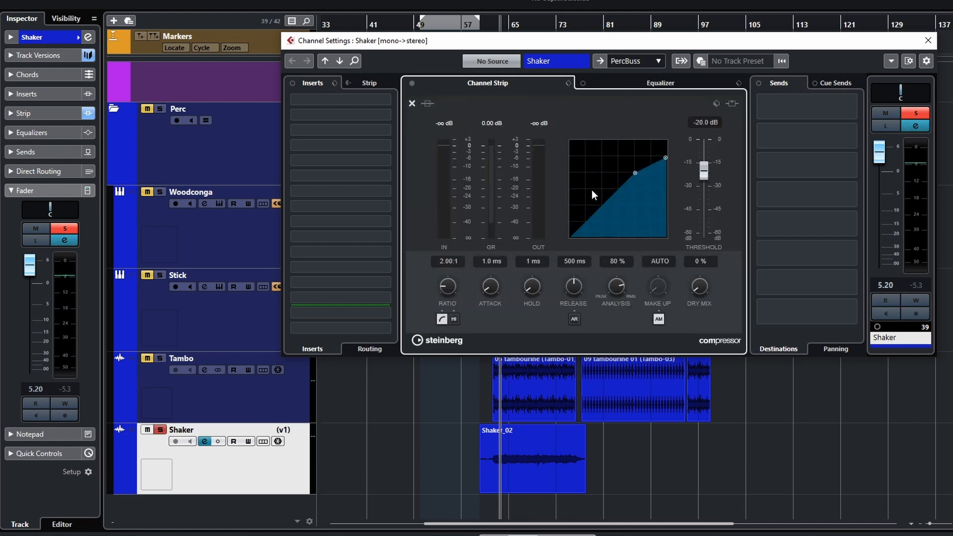
# - During playback, set the Shaker compressor to ratio 4.00:1, attack 0.1 ms, release 386 ms and threshold -26.8 dB
pyautogui.moveTo(445, 289); pyautogui.dragTo(447, 277)
pyautogui.press('space')
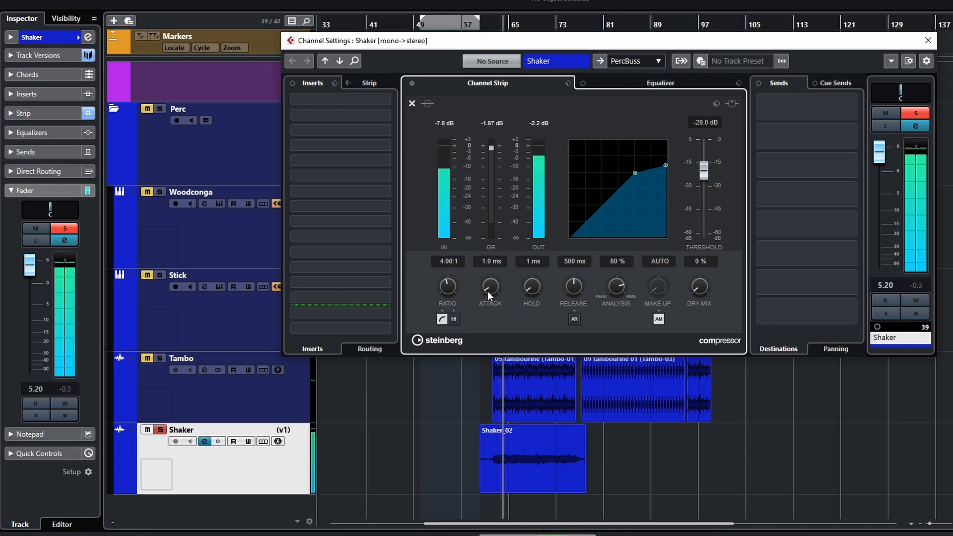
pyautogui.moveTo(487, 291); pyautogui.dragTo(494, 301)
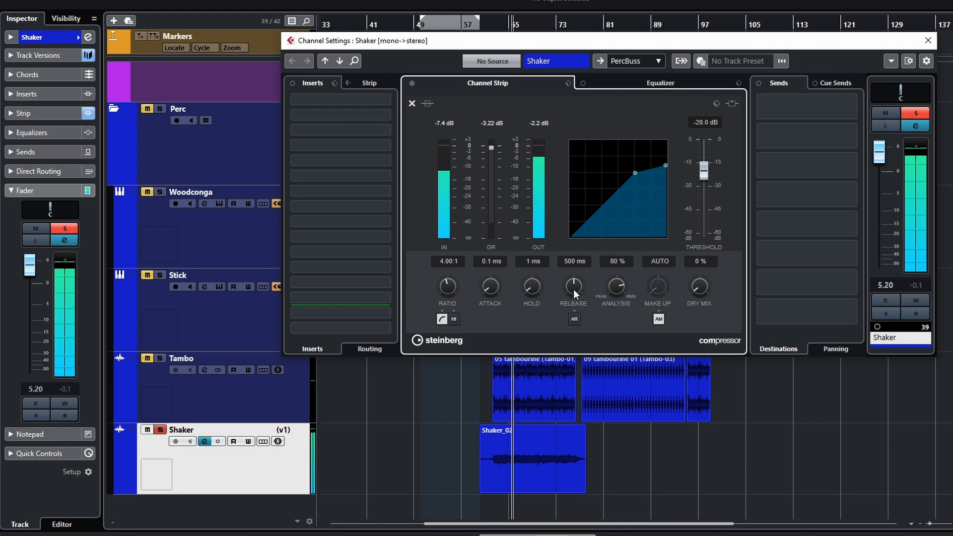
pyautogui.moveTo(573, 285)
pyautogui.mouseDown()
pyautogui.moveTo(560, 336)
pyautogui.moveTo(579, 261)
pyautogui.moveTo(570, 294)
pyautogui.mouseUp()
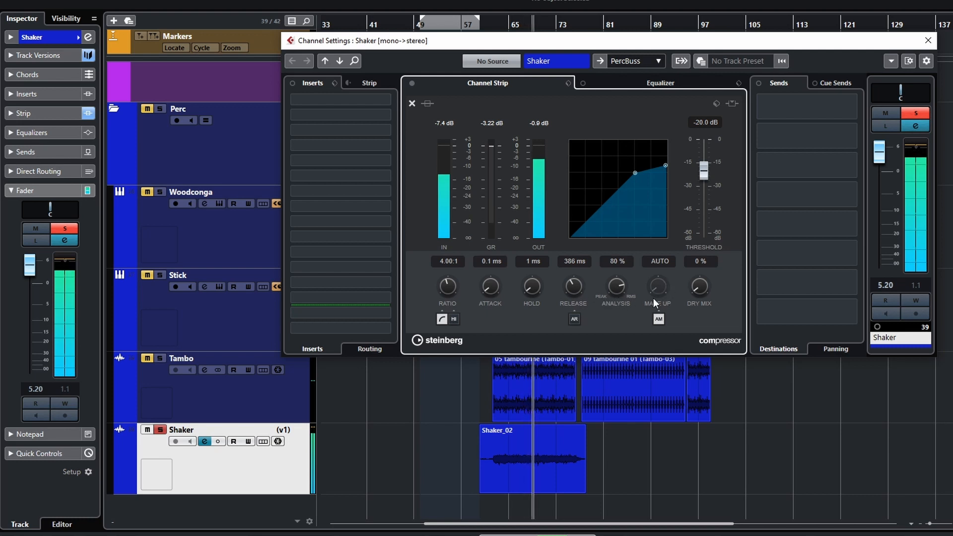
pyautogui.moveTo(704, 170); pyautogui.dragTo(705, 182)
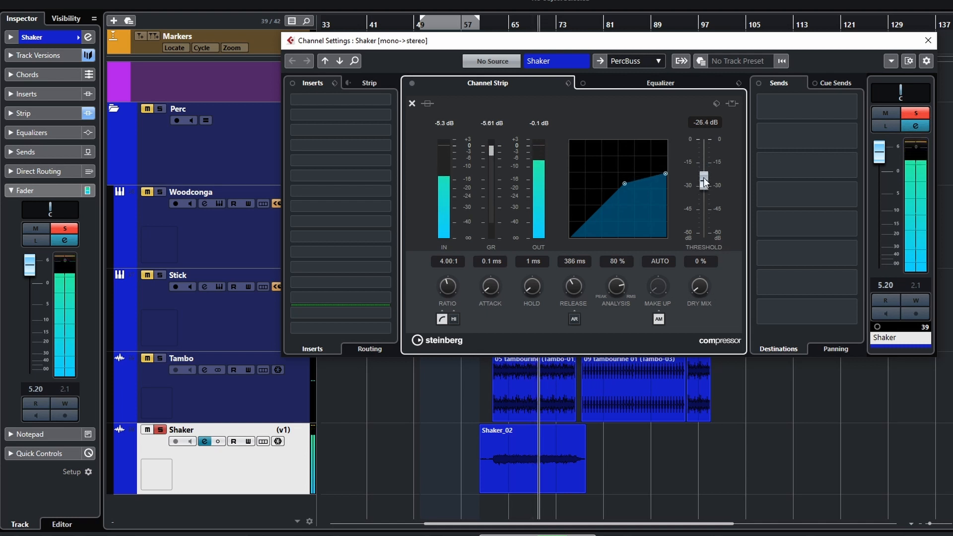
pyautogui.moveTo(704, 177); pyautogui.dragTo(704, 178)
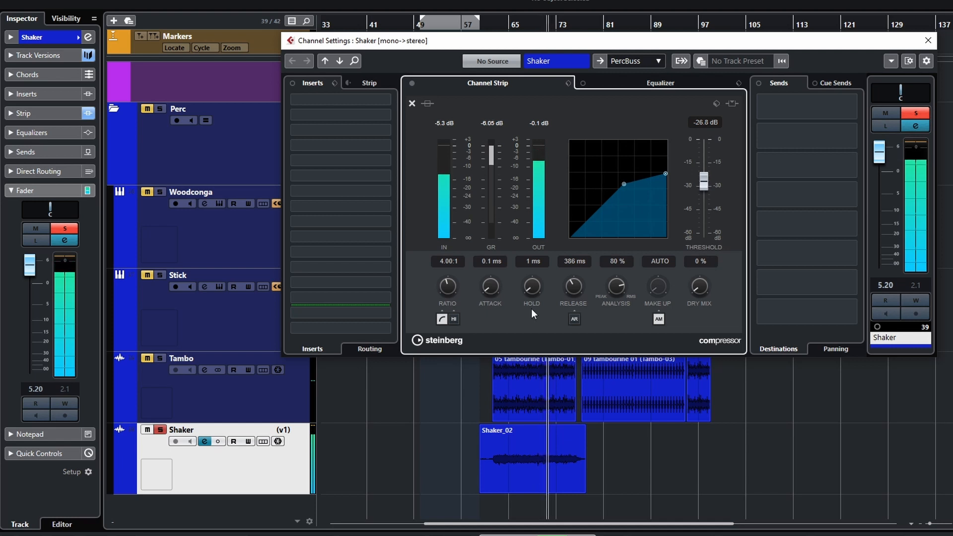
# - Compare the Shaker sound with the compressor bypassed and active, and stop playback
pyautogui.click(412, 103)
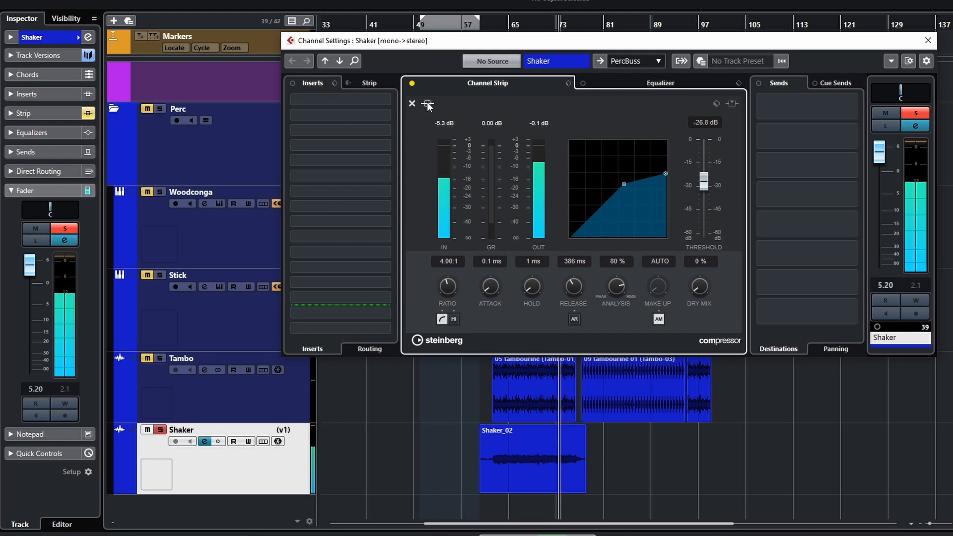
pyautogui.click(428, 104)
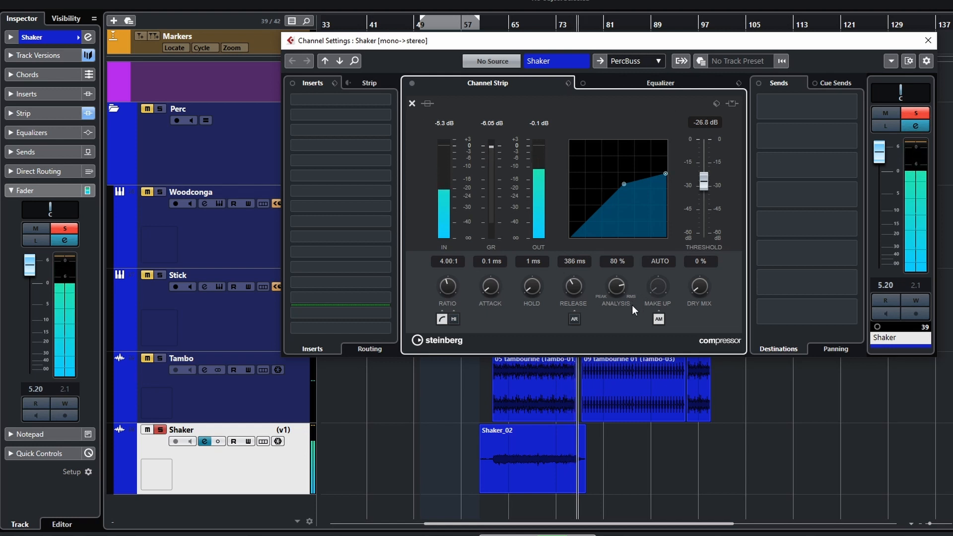
pyautogui.press('space')
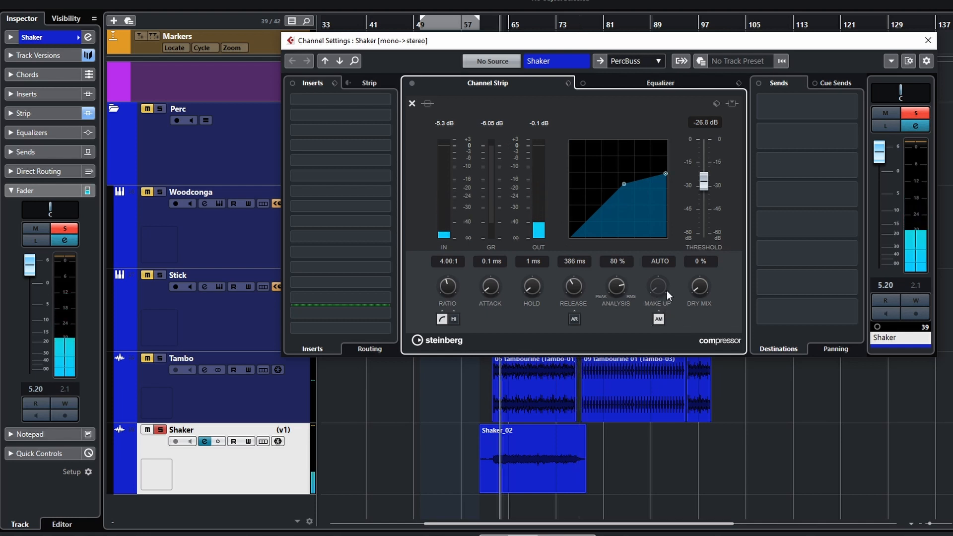
# - Turn off the compressor's automatic make-up gain and compare bypassed and active levels during playback
pyautogui.click(658, 319)
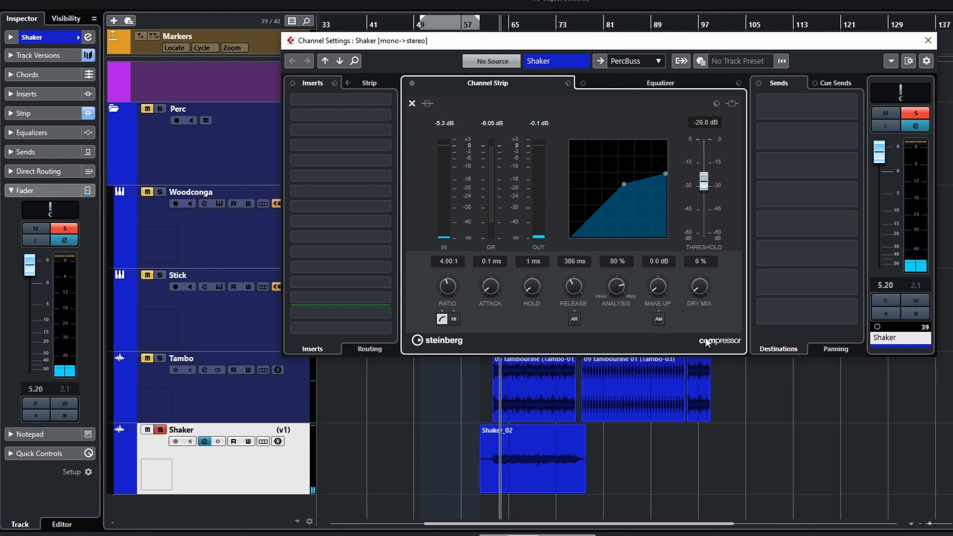
pyautogui.press('space')
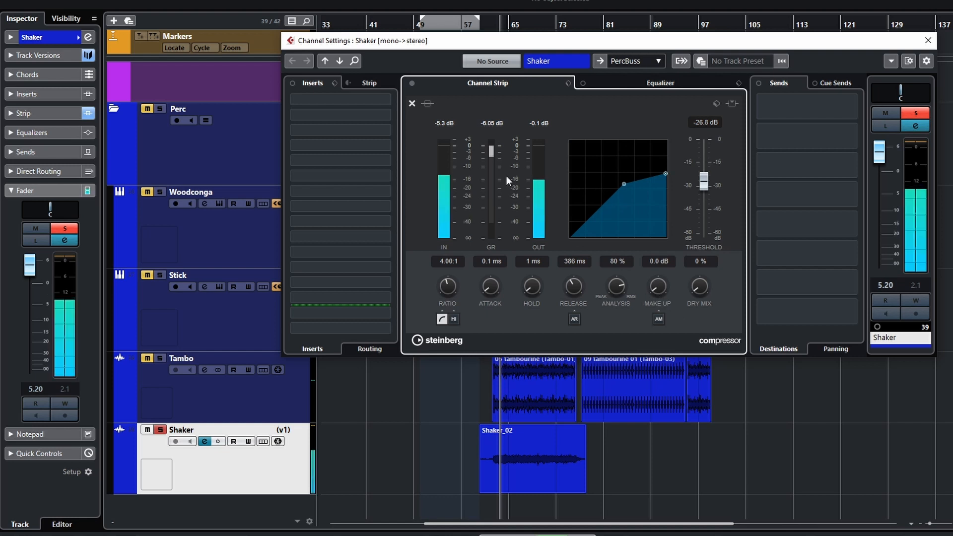
pyautogui.click(432, 105)
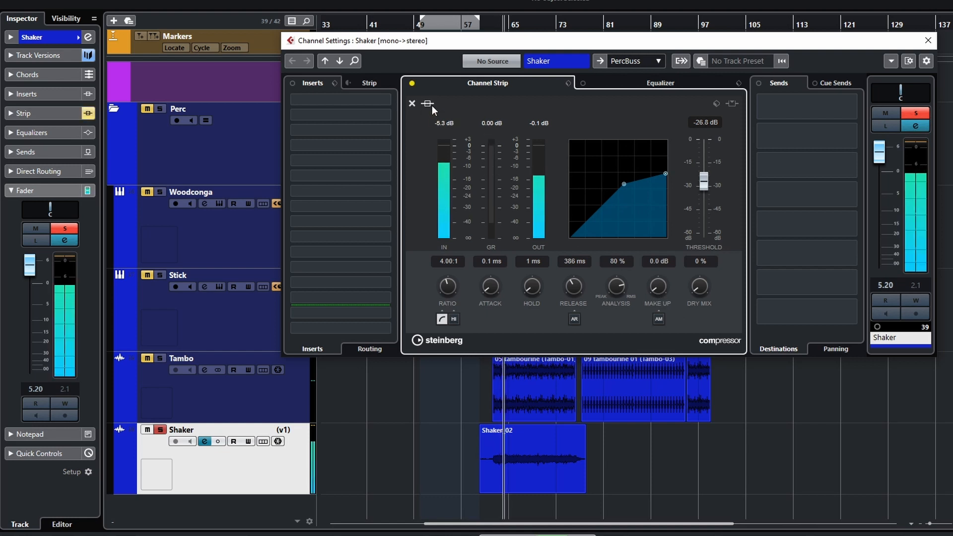
pyautogui.click(428, 105)
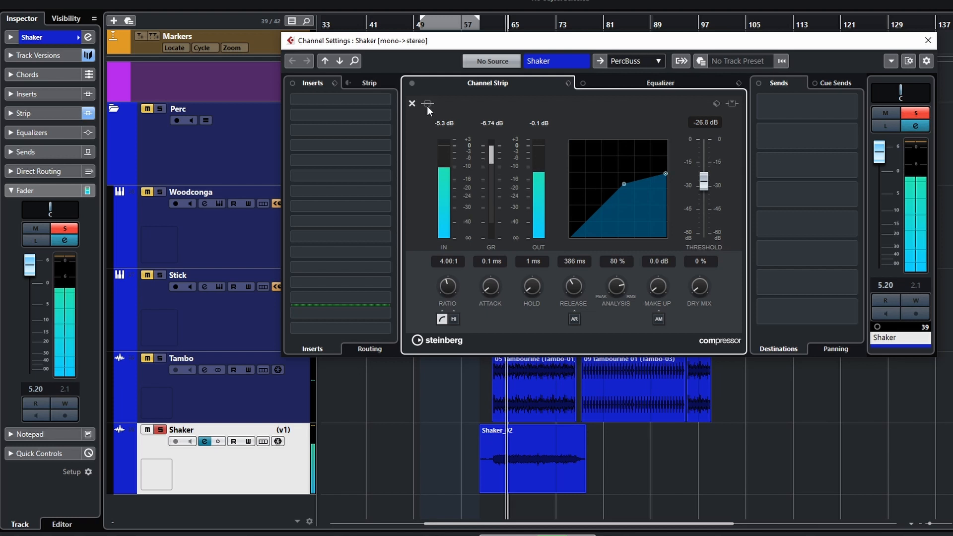
# - Set the compressor's make-up gain to 2.4 dB, checking the level against the bypassed signal
pyautogui.moveTo(656, 288); pyautogui.dragTo(656, 279)
pyautogui.click(427, 105)
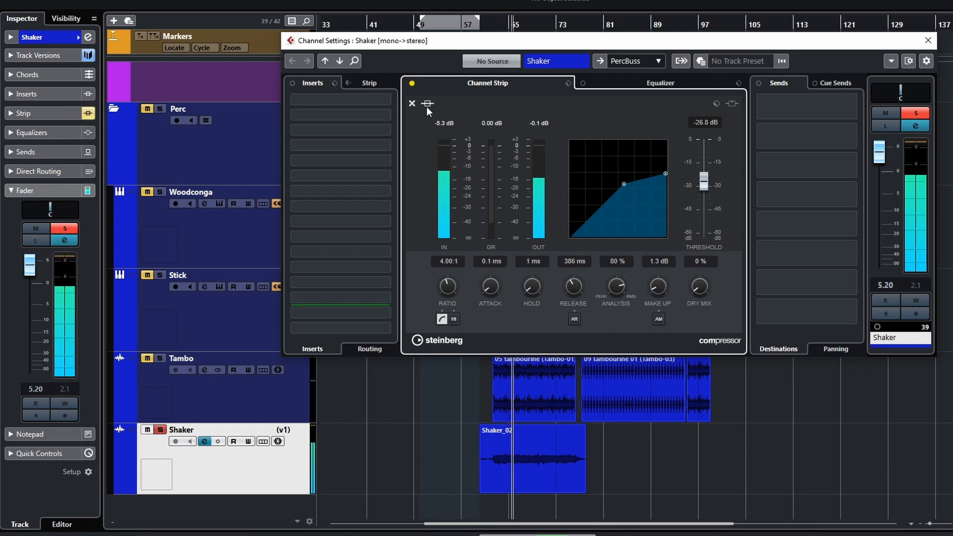
pyautogui.click(427, 105)
pyautogui.moveTo(661, 294); pyautogui.dragTo(649, 289)
pyautogui.click(428, 104)
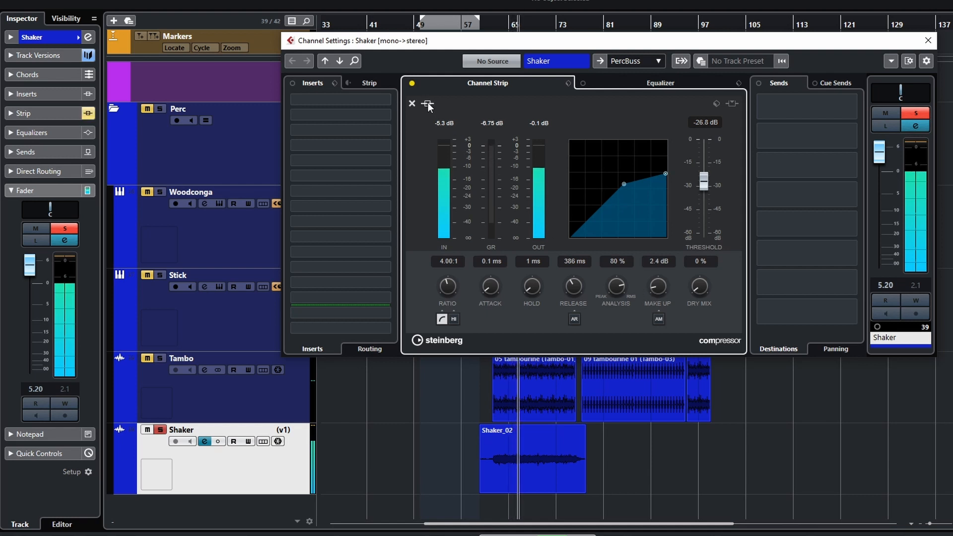
pyautogui.click(428, 103)
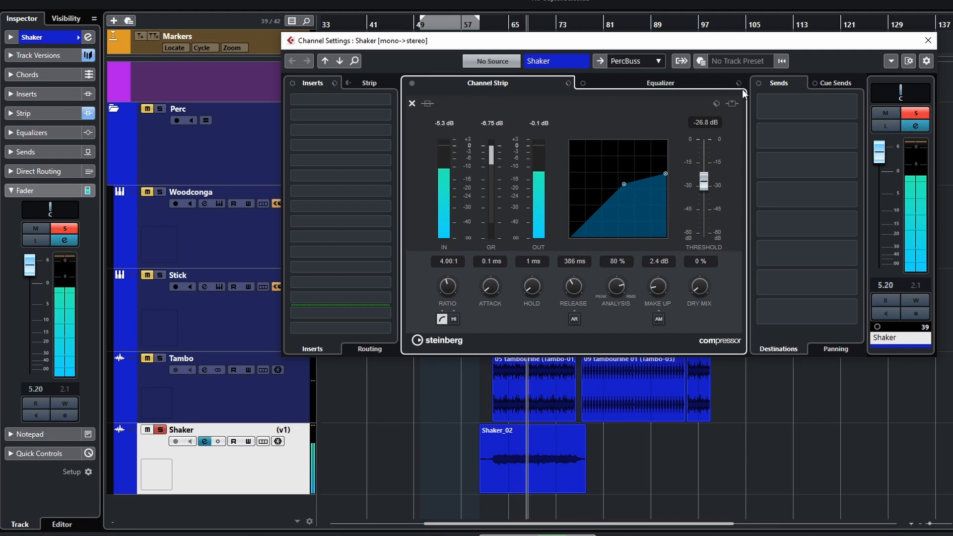
# - Close the compressor editor and the channel settings, and play the compressed Shaker_02 take
pyautogui.click(412, 103)
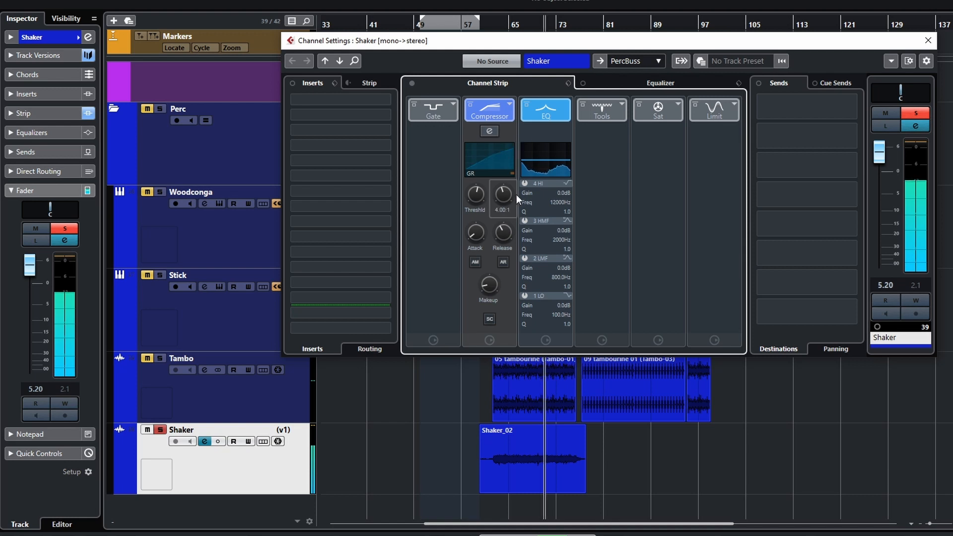
pyautogui.press('space')
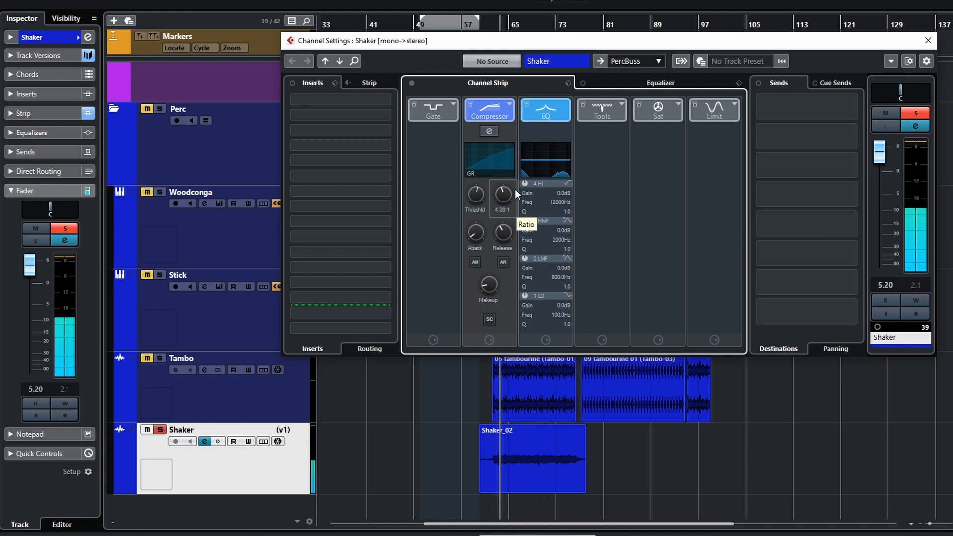
pyautogui.click(487, 505)
pyautogui.press('space')
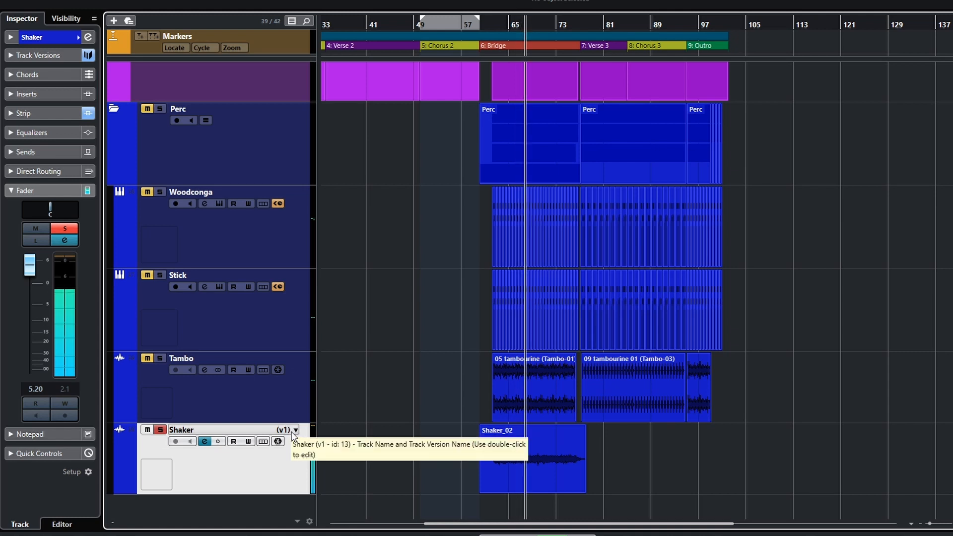
# - Switch the Shaker track to version v2 and listen to the Shaker_03 take
pyautogui.click(295, 430)
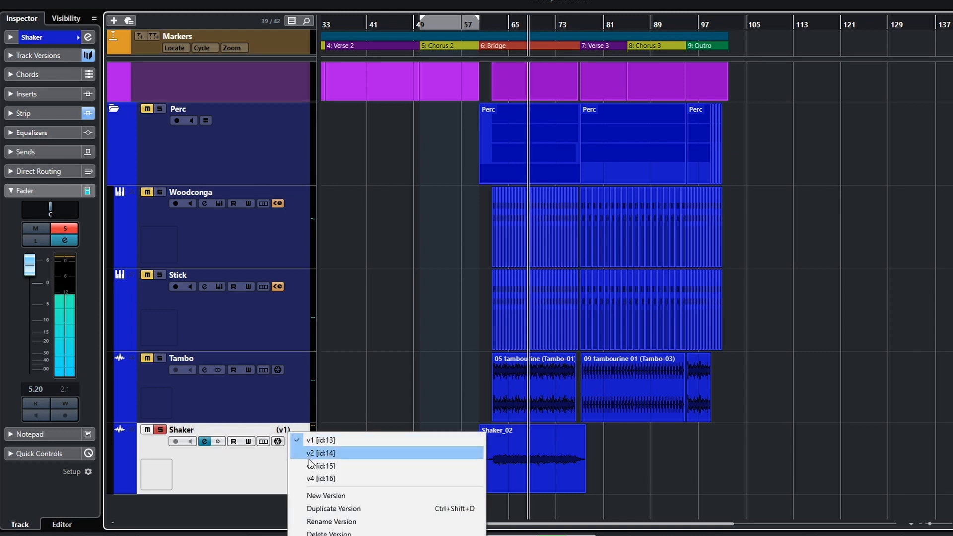
pyautogui.click(305, 453)
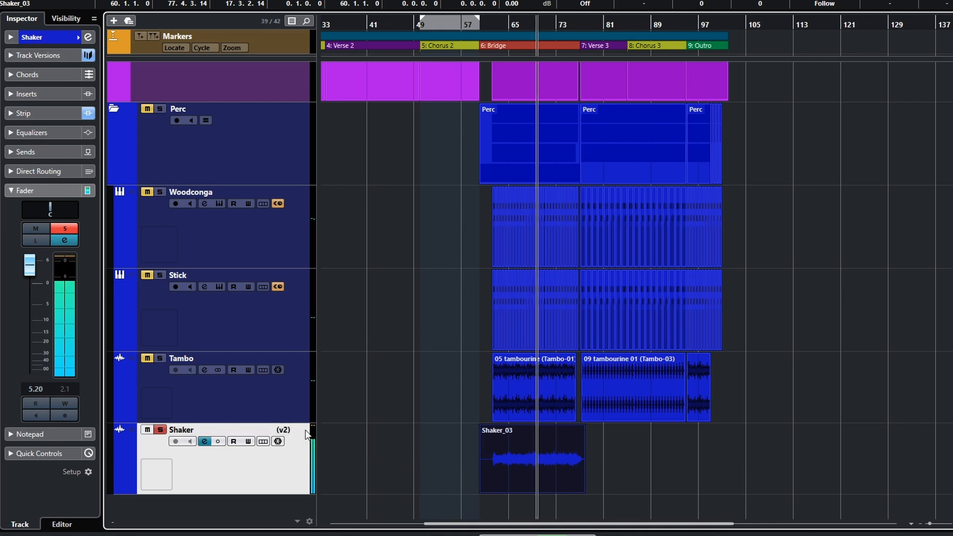
pyautogui.click(502, 501)
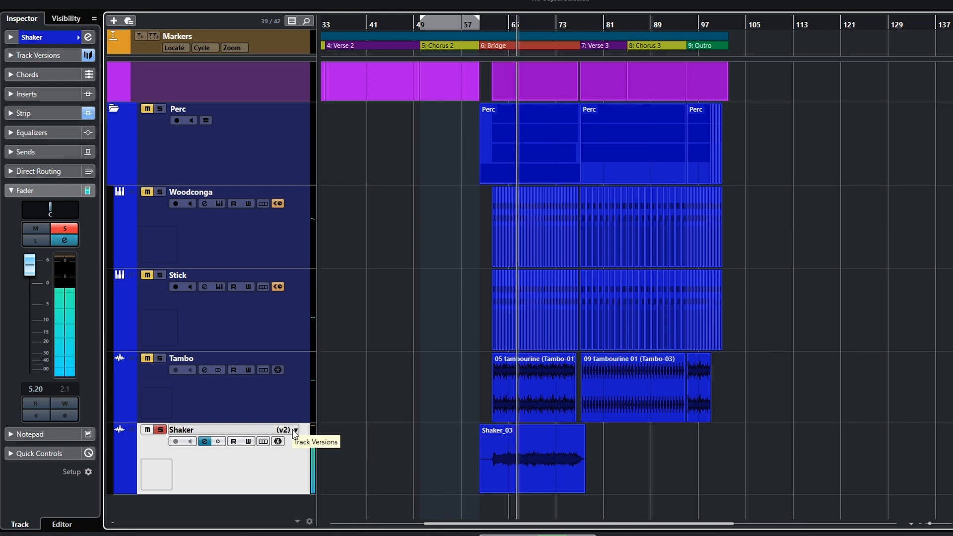
# - Compare the Shaker takes by switching the track to version v1 and back to v2 during playback
pyautogui.click(296, 430)
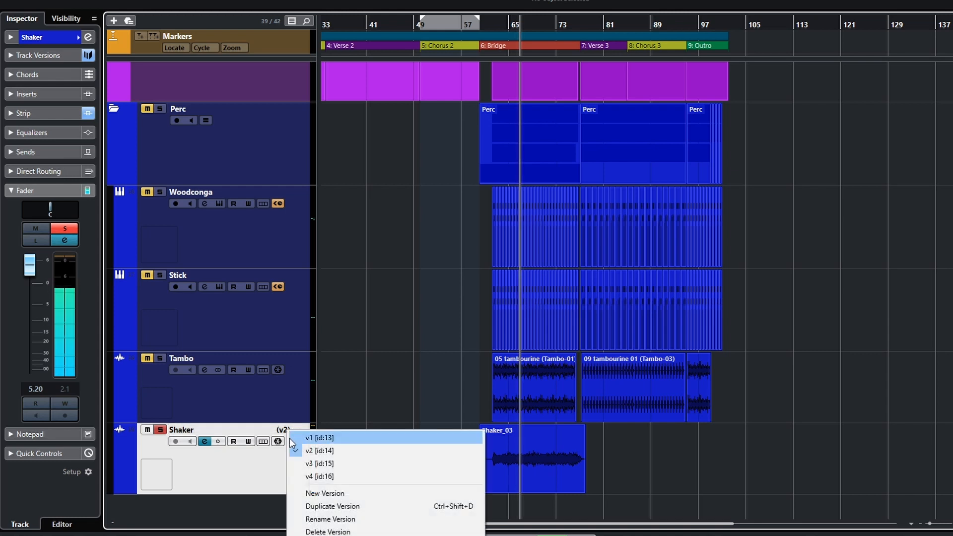
pyautogui.click(299, 446)
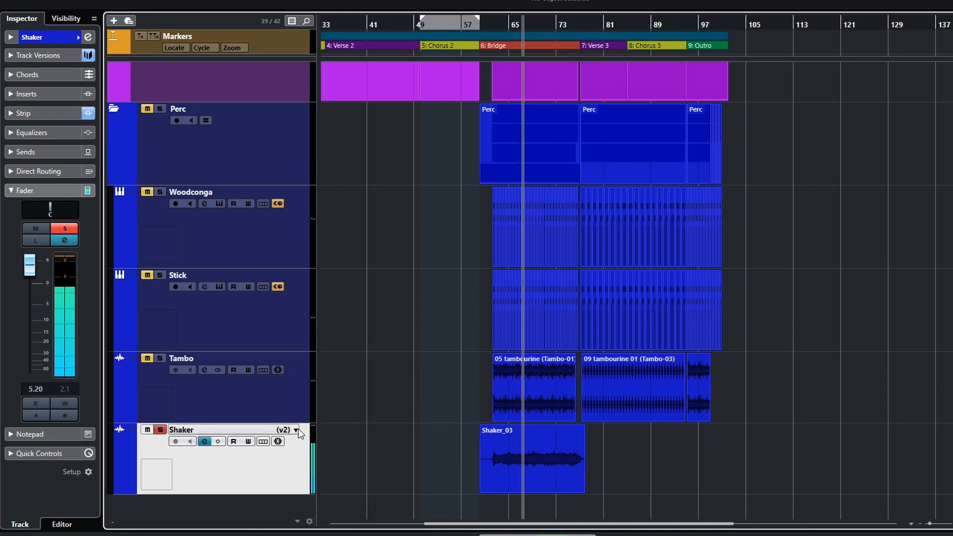
pyautogui.click(295, 430)
pyautogui.click(298, 434)
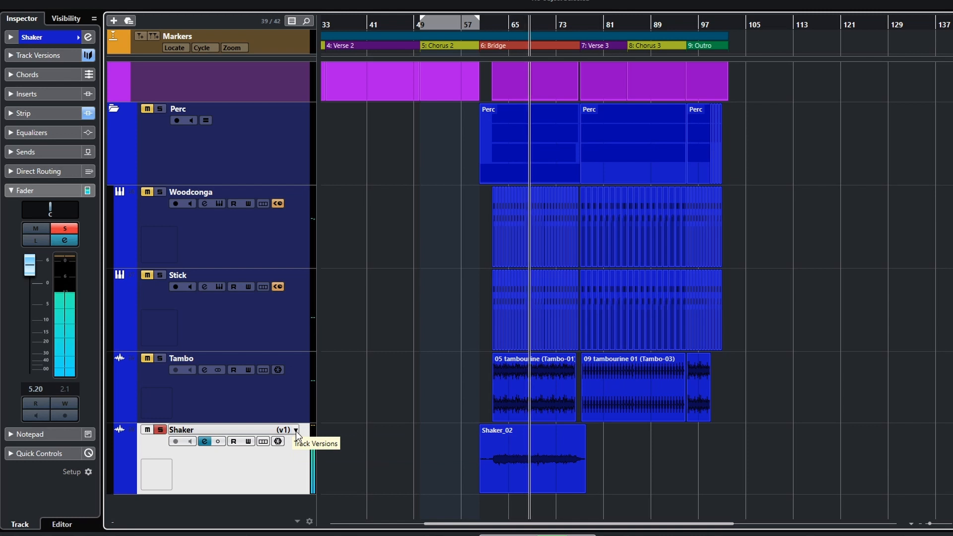
pyautogui.click(296, 431)
pyautogui.click(300, 452)
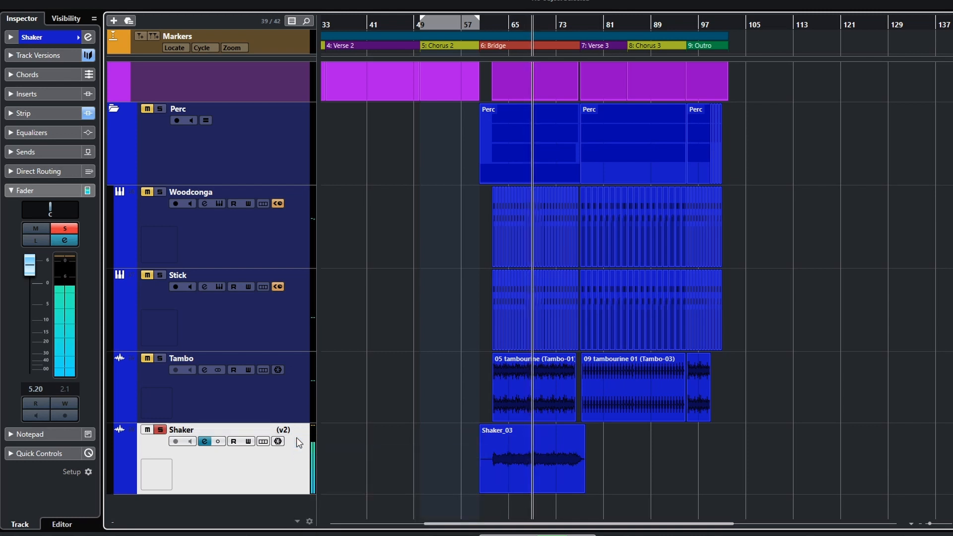
# - Switch the Shaker track to version v3 and listen to the Shaker_04 take
pyautogui.click(297, 431)
pyautogui.click(310, 464)
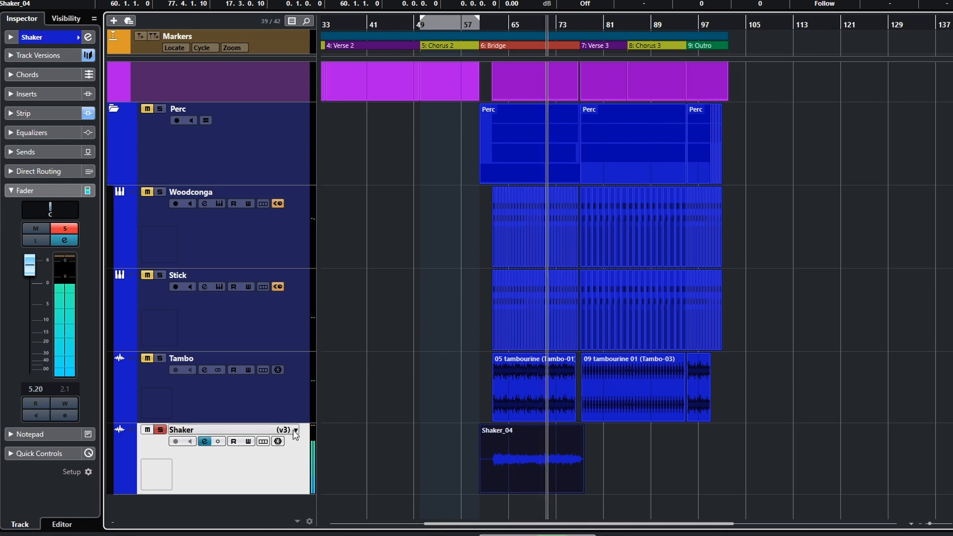
pyautogui.click(493, 502)
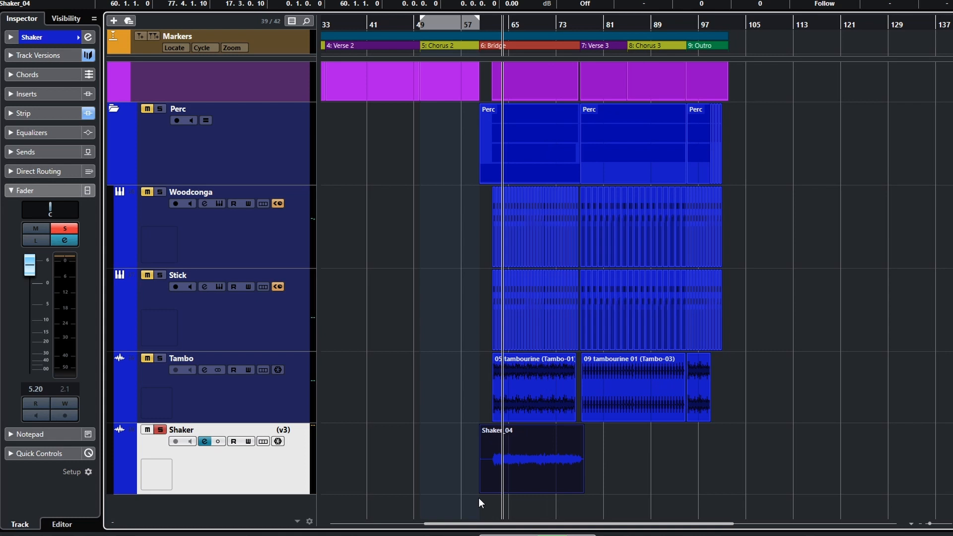
# - Compare the Shaker takes by switching the track to versions v2, v3 and v1 in turn during playback
pyautogui.click(296, 431)
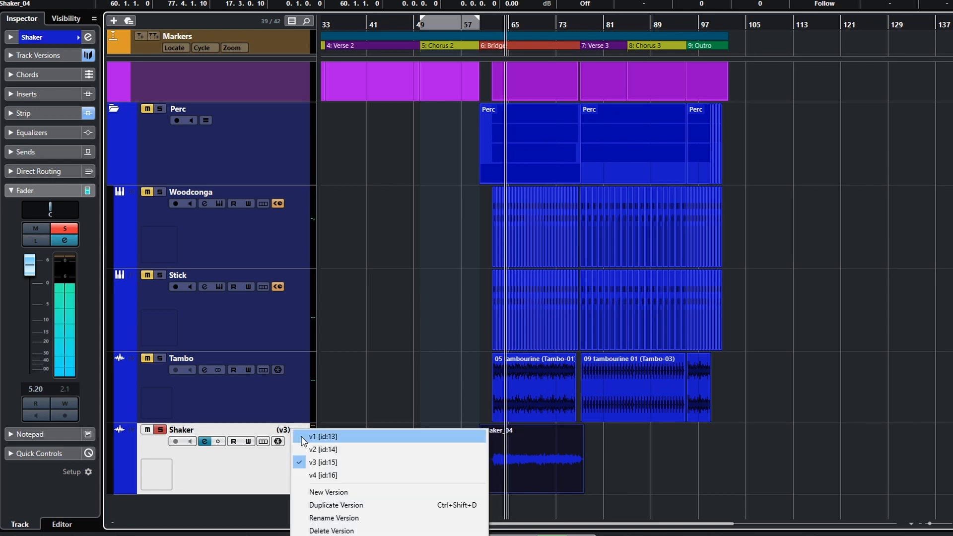
pyautogui.click(303, 448)
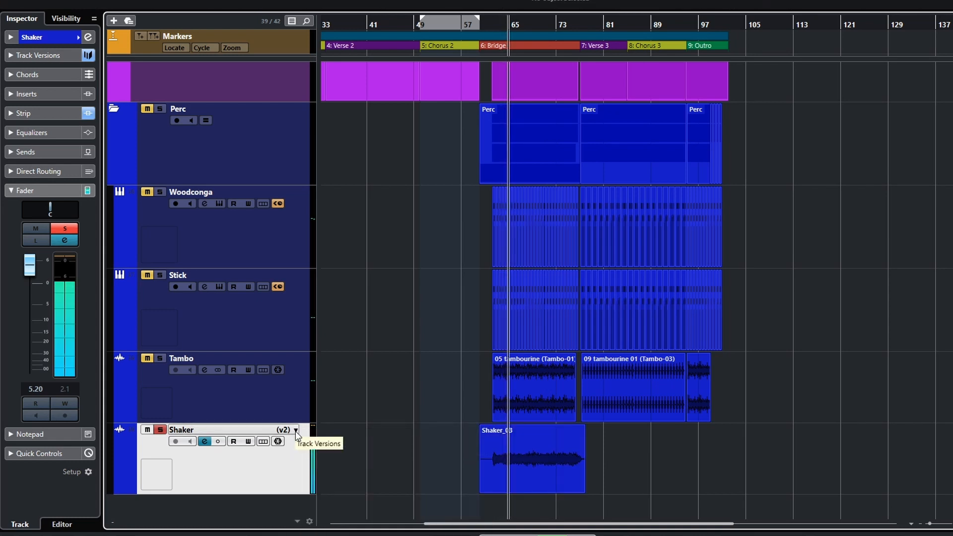
pyautogui.click(296, 431)
pyautogui.click(312, 465)
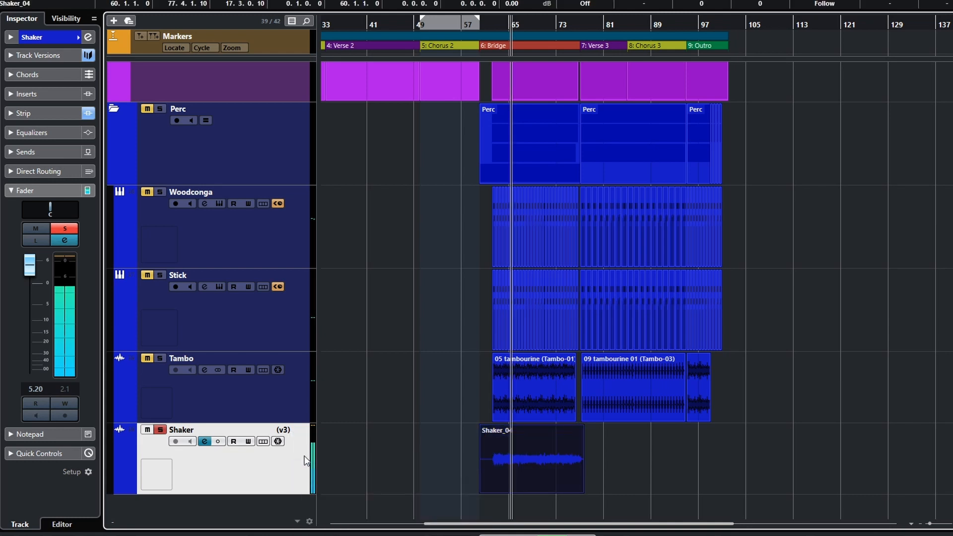
pyautogui.click(294, 431)
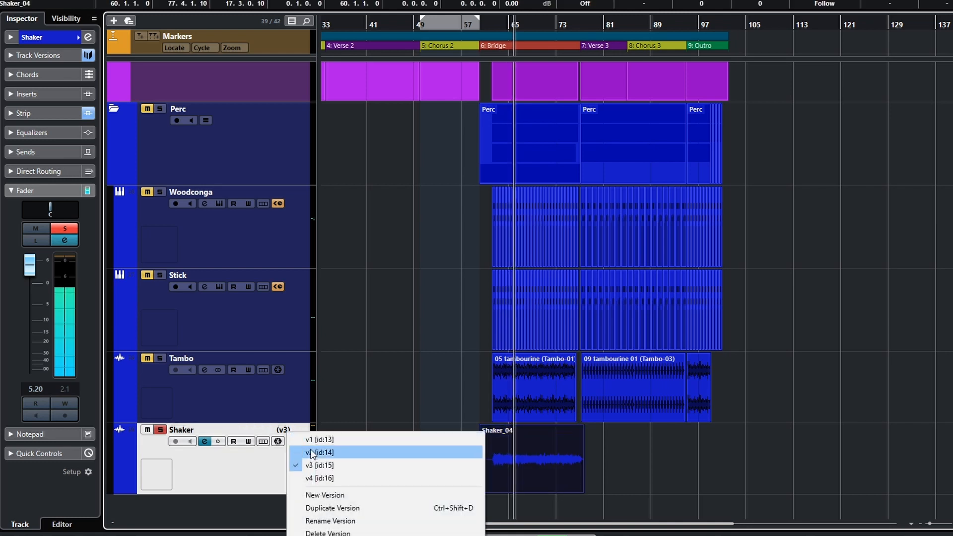
pyautogui.click(299, 439)
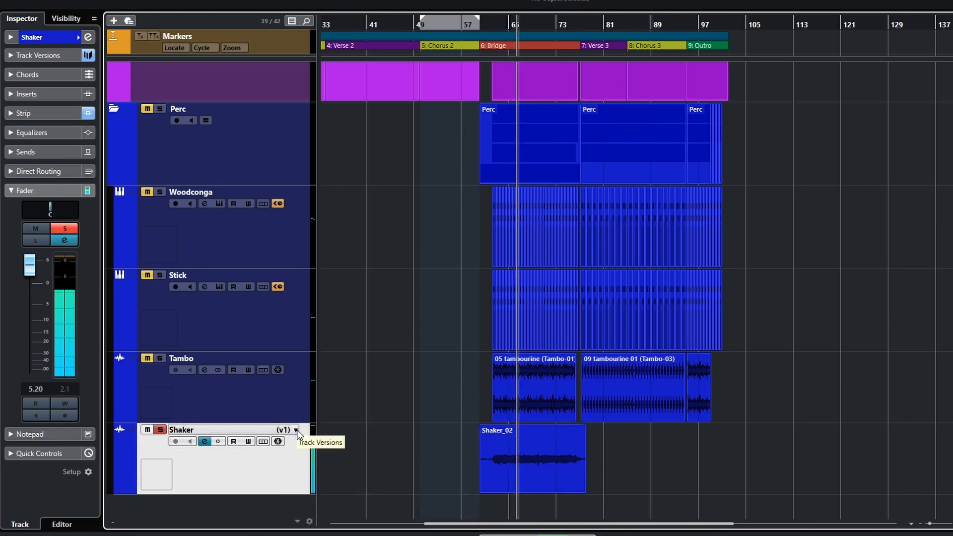
# - Listen to the Shaker_05 take on track version v4 and look over that version's Shaker clips
pyautogui.press('space')
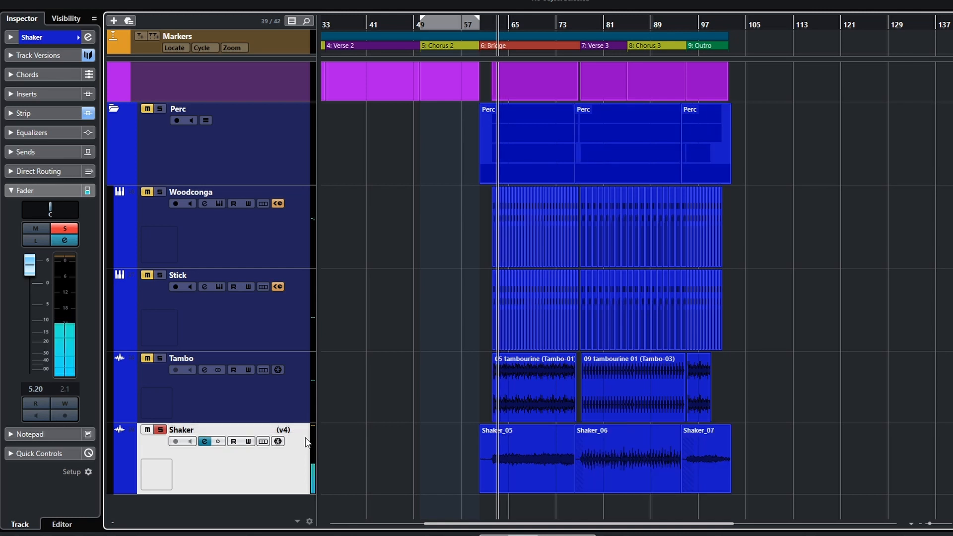
pyautogui.scroll(-2, 549, 473)
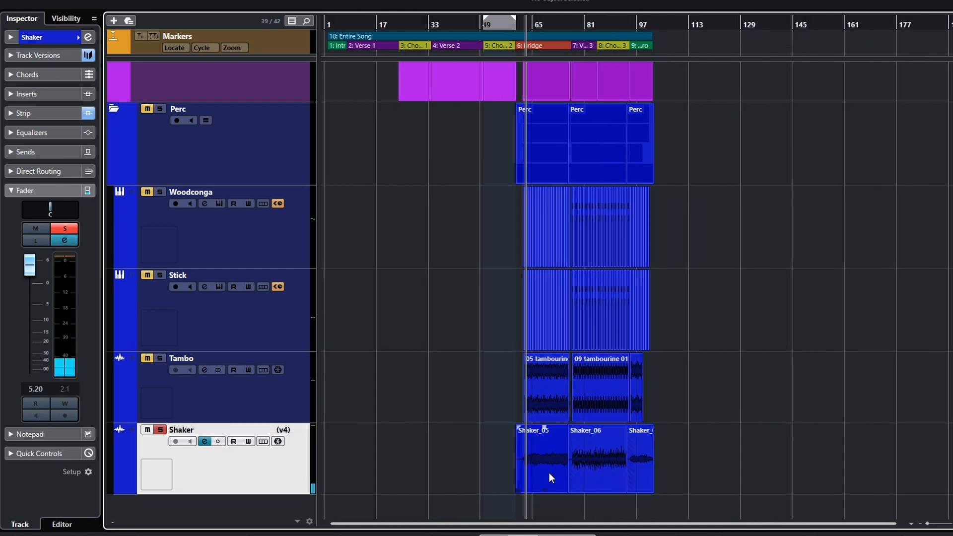
pyautogui.scroll(5, 550, 474)
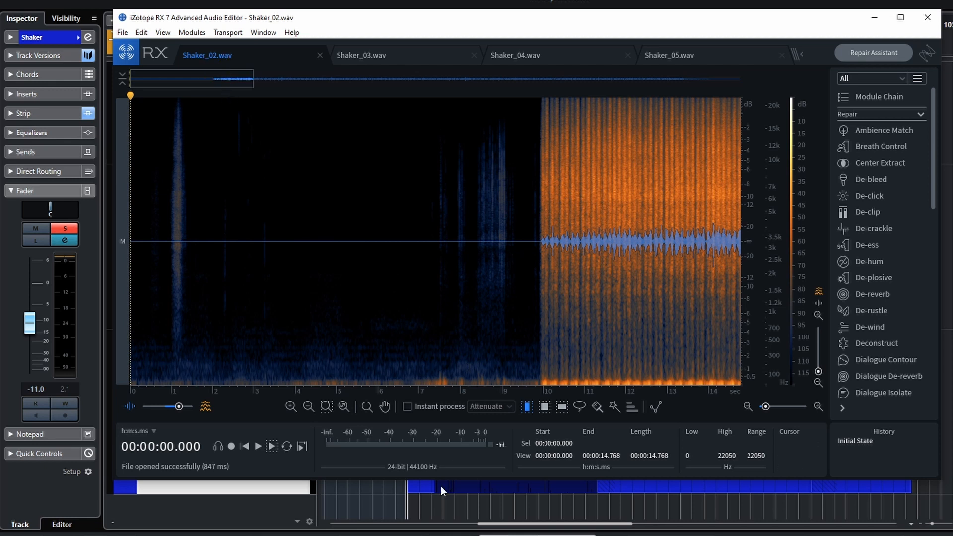
# - Set the Shaker track in Cubase to version v1 and return to the Shaker_02.wav spectrogram in iZotope RX
pyautogui.click(245, 521)
pyautogui.click(284, 337)
pyautogui.click(304, 343)
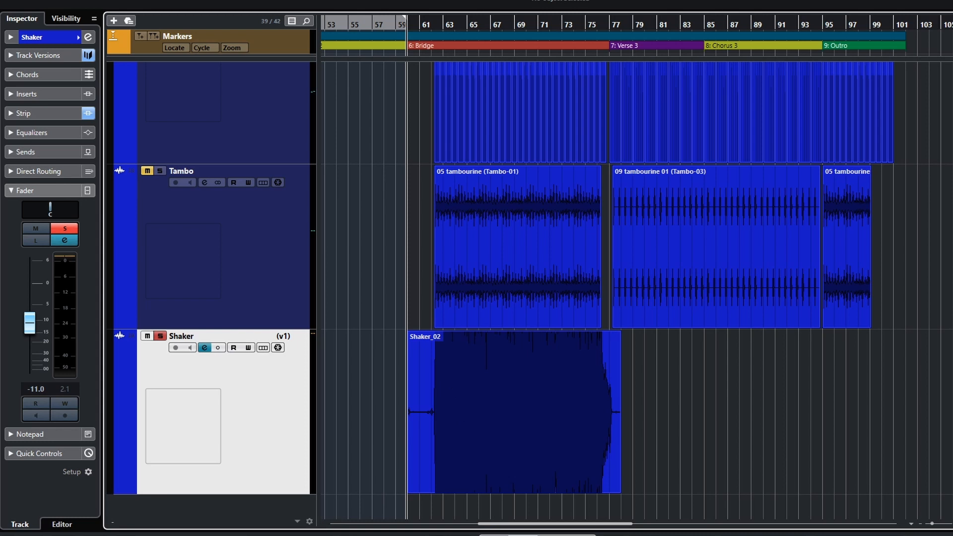
pyautogui.hotkey('alt', 'Tab')
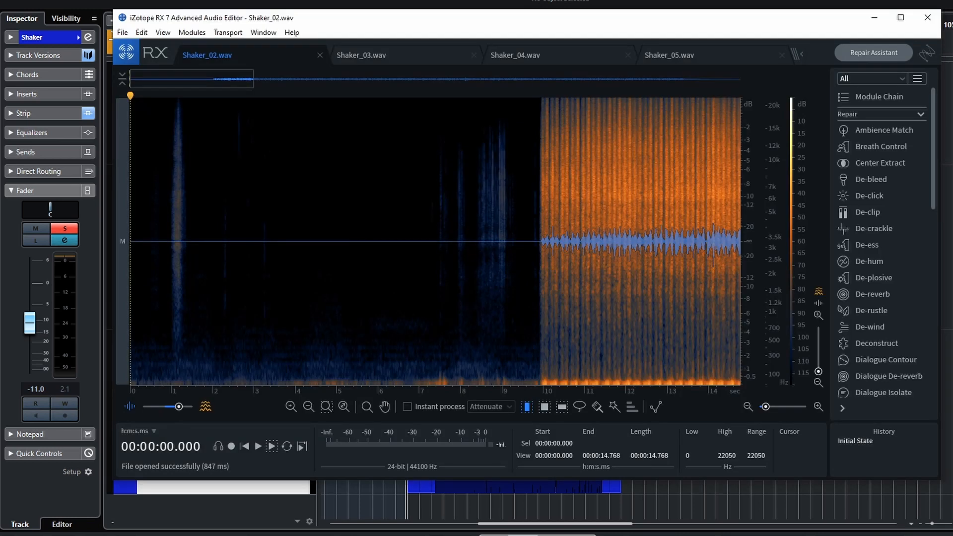
# - Examine the Shaker_02.wav spectrogram, from individual shakes and low frequencies around 38 s to the full length of the take
pyautogui.scroll(-2, 562, 310)
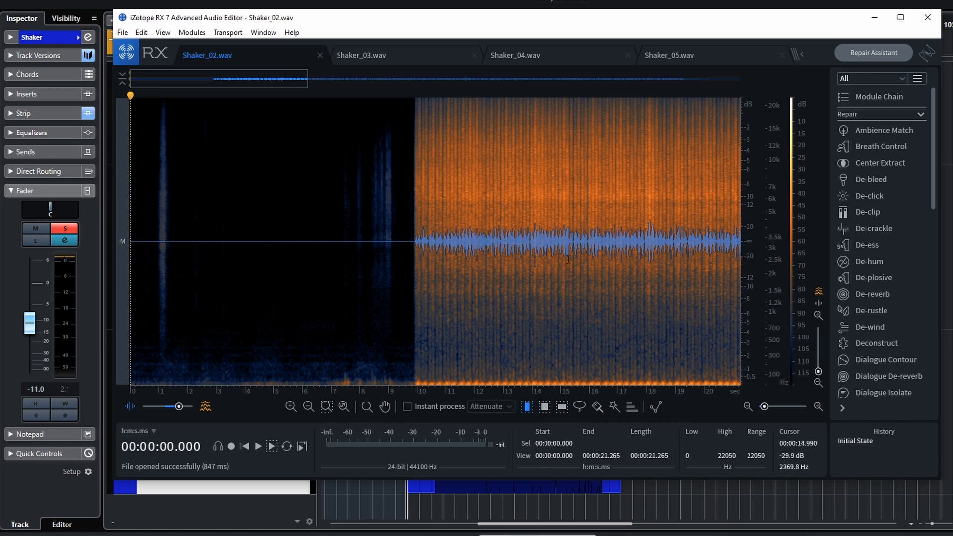
pyautogui.scroll(-2, 606, 248)
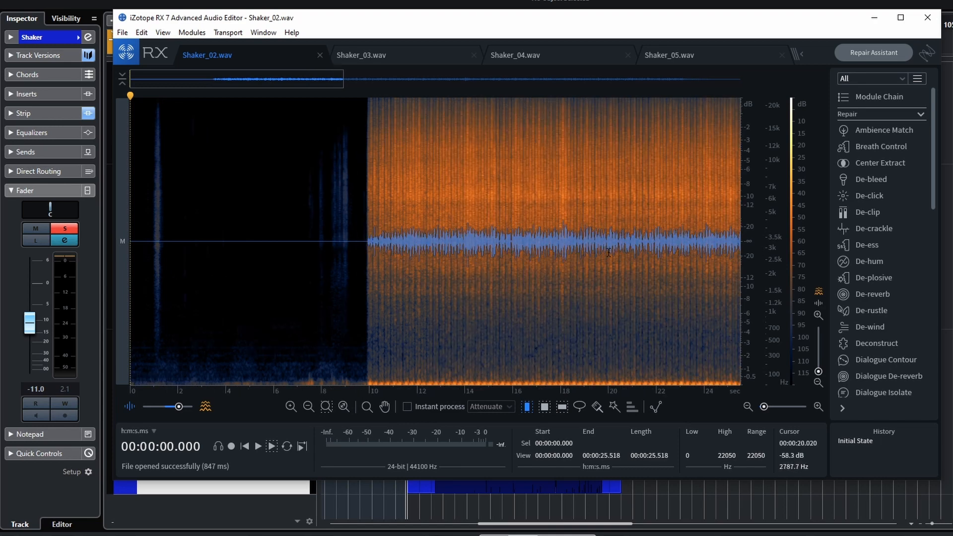
pyautogui.scroll(-3, 610, 256)
pyautogui.scroll(6, 610, 255)
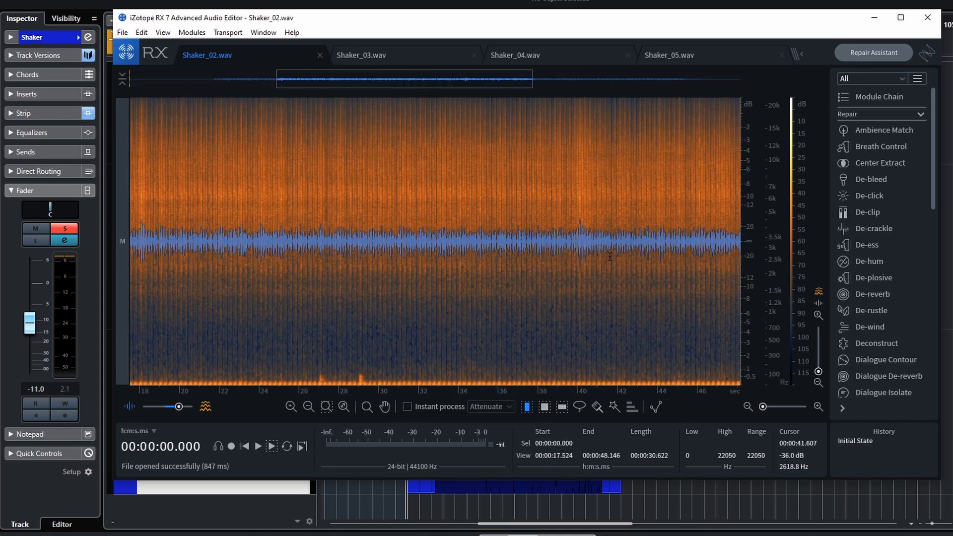
pyautogui.scroll(10, 546, 263)
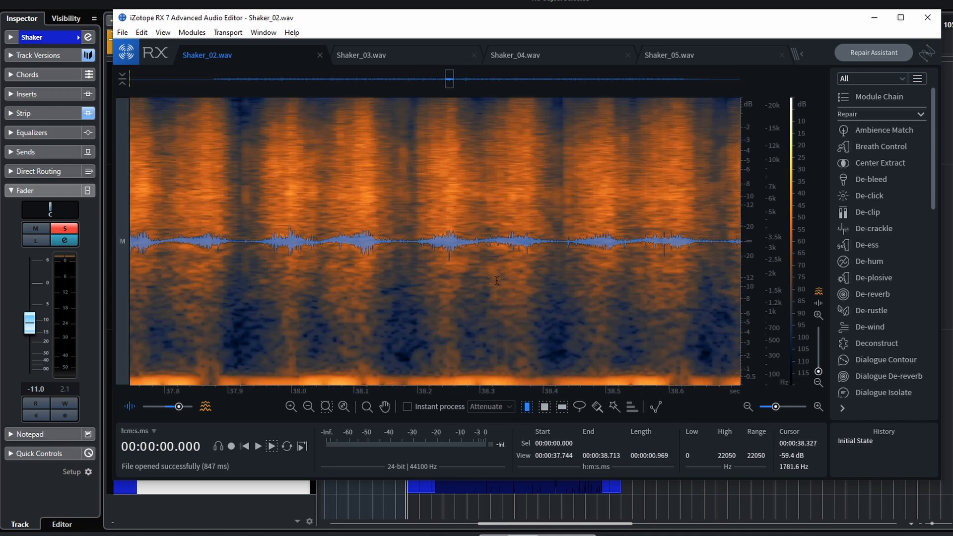
pyautogui.scroll(1, 415, 269)
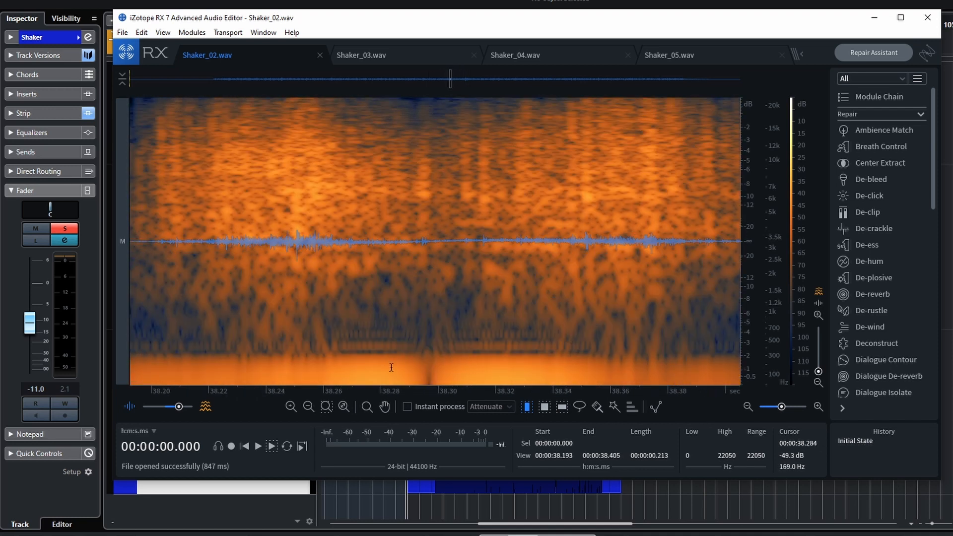
pyautogui.scroll(-6, 392, 367)
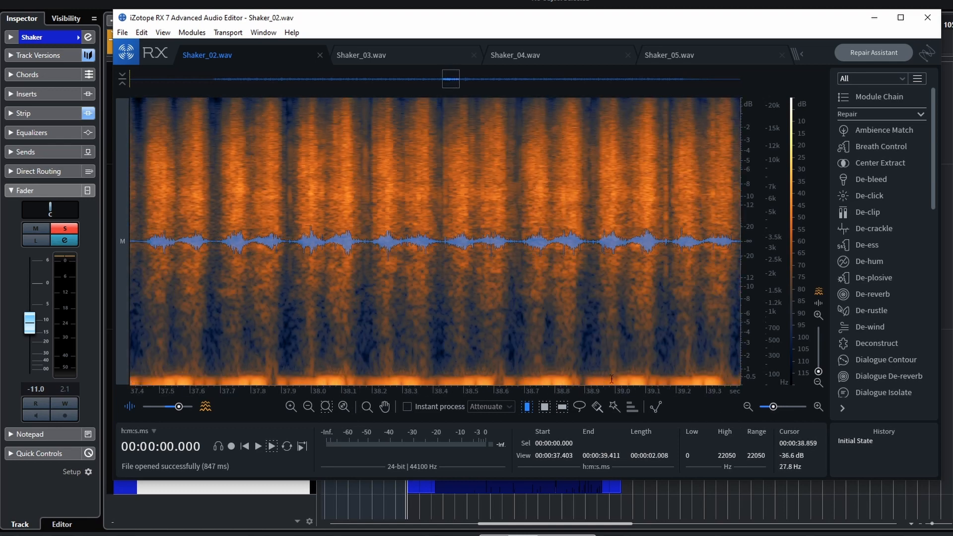
pyautogui.scroll(-5, 611, 379)
pyautogui.scroll(-4, 274, 361)
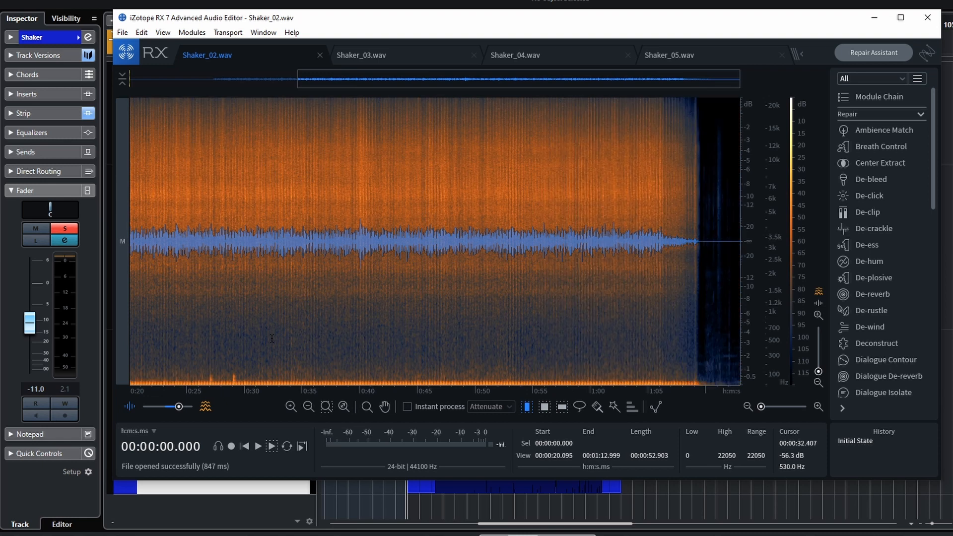
pyautogui.scroll(-2, 272, 339)
pyautogui.scroll(-2, 270, 331)
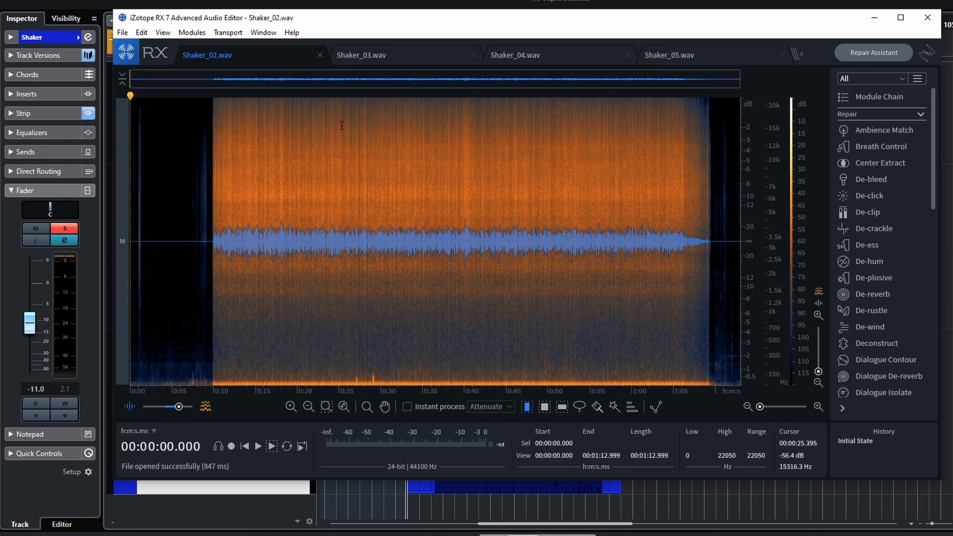
# - Inspect the Shaker_03.wav spectrogram and compare it with Shaker_02.wav, paying attention to the low-frequency content
pyautogui.click(371, 55)
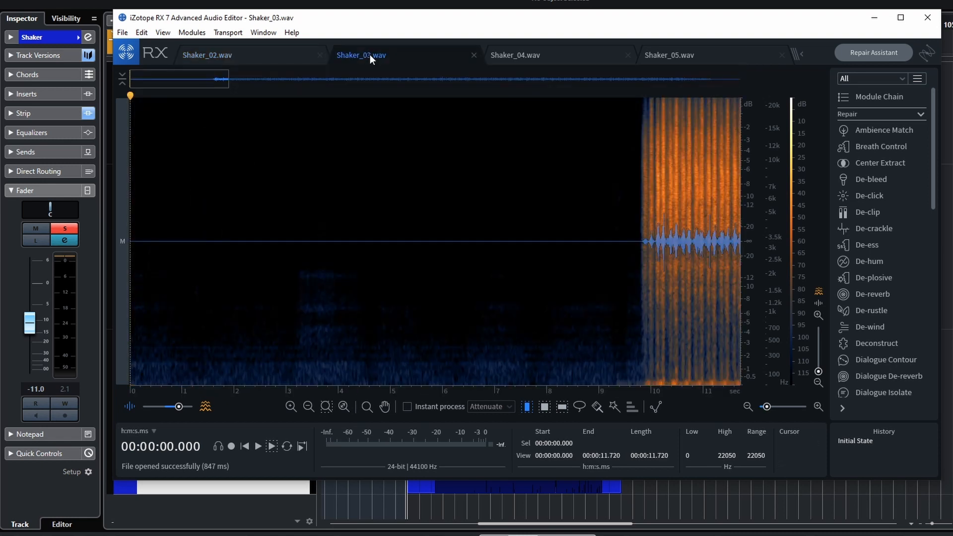
pyautogui.scroll(-1, 597, 297)
pyautogui.scroll(-3, 612, 310)
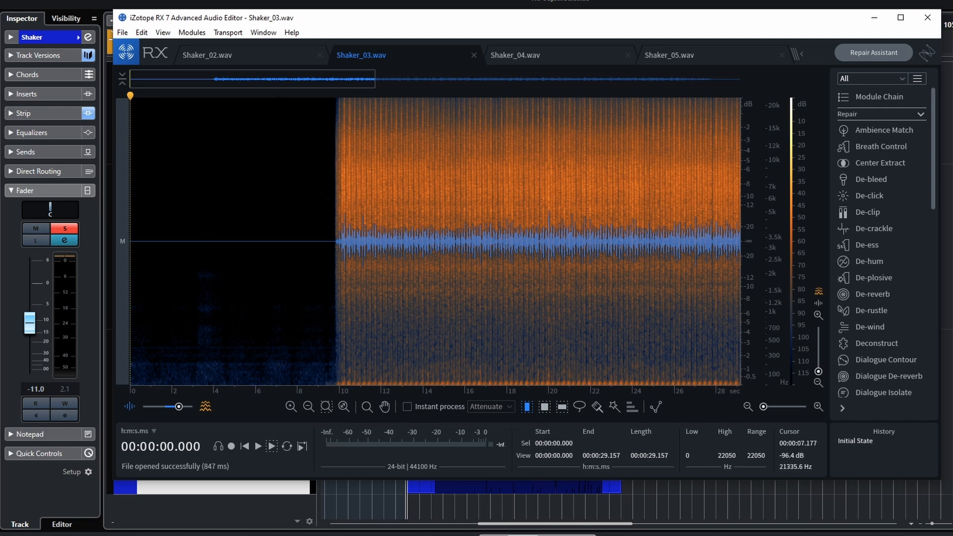
pyautogui.click(266, 61)
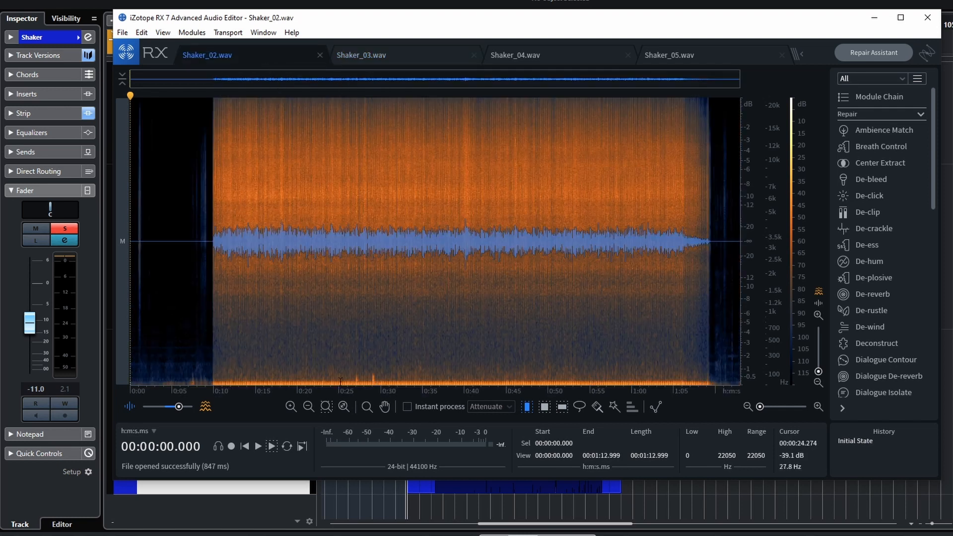
pyautogui.click(388, 60)
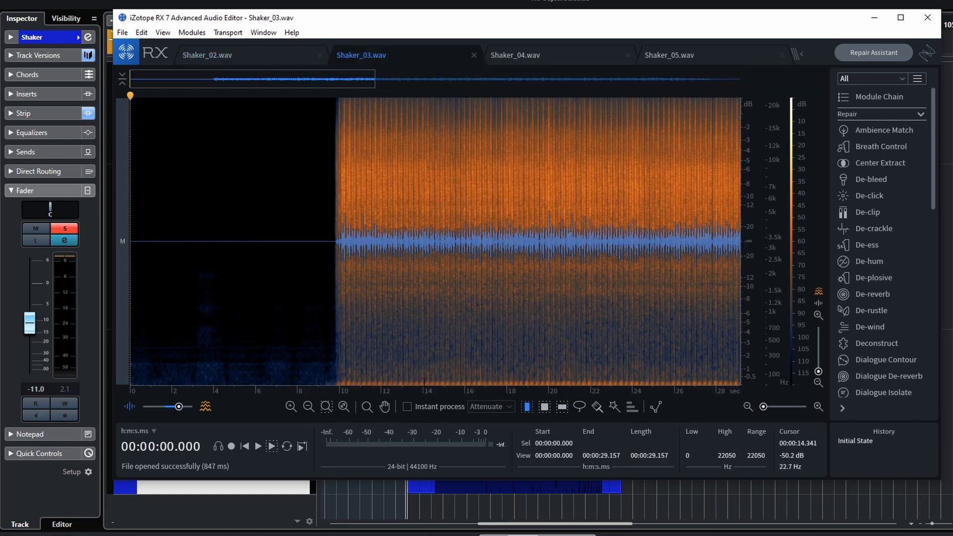
pyautogui.scroll(-1, 489, 331)
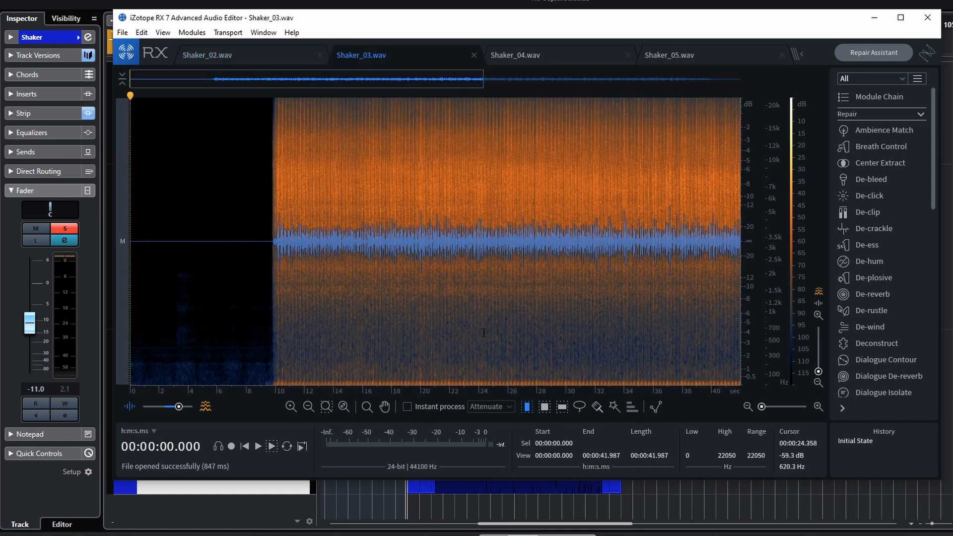
pyautogui.click(278, 56)
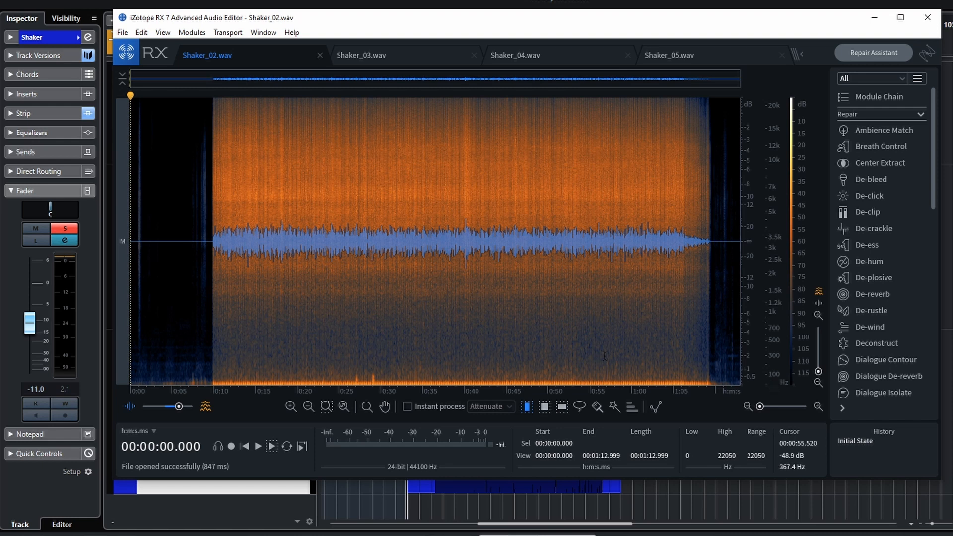
pyautogui.click(400, 60)
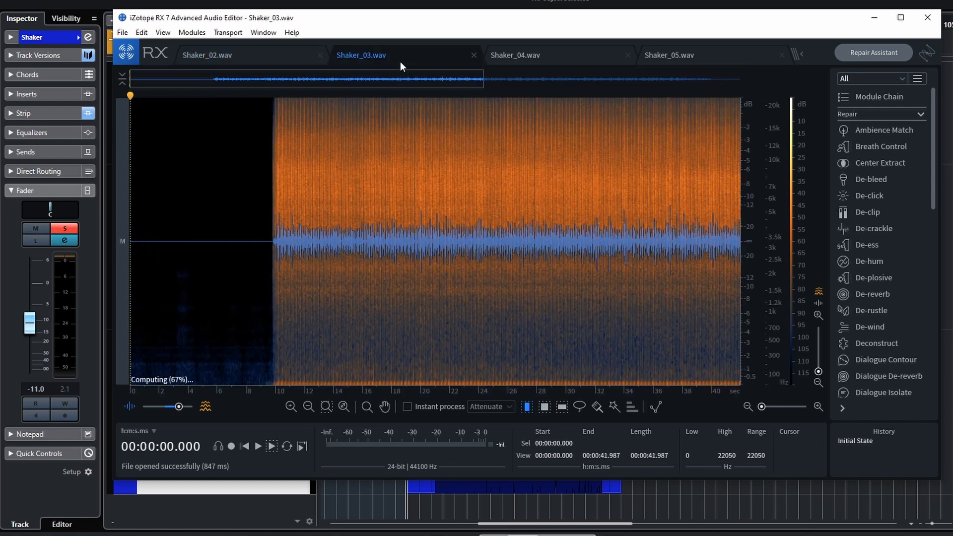
# - Examine the Shaker_04.wav spectrogram, from individual shakes to the silent lead-in at the start of the take
pyautogui.click(523, 59)
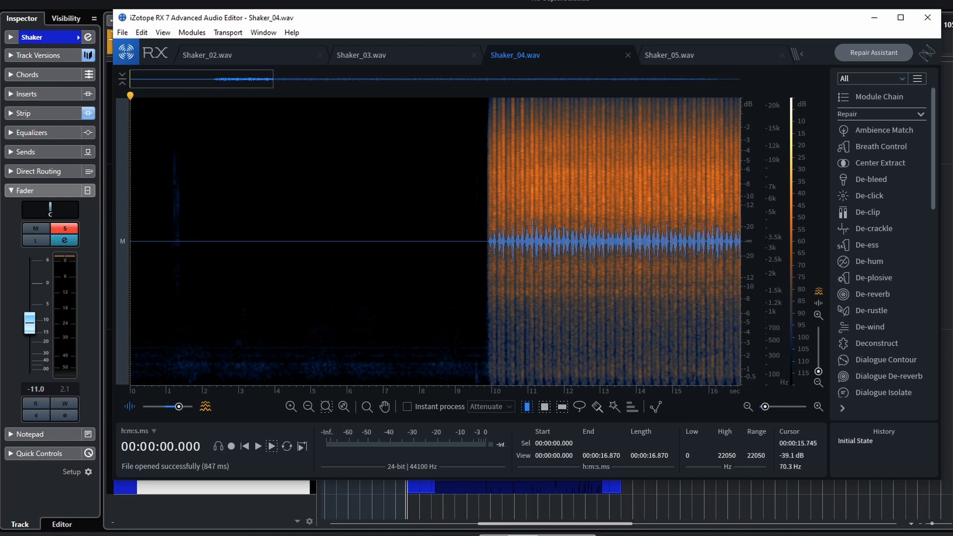
pyautogui.scroll(-2, 665, 382)
pyautogui.scroll(6, 664, 382)
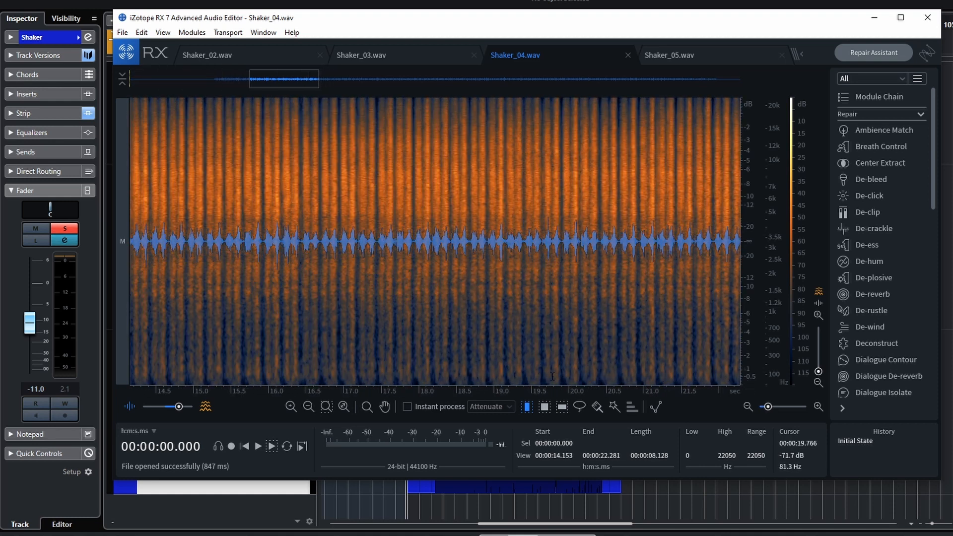
pyautogui.scroll(-1, 553, 377)
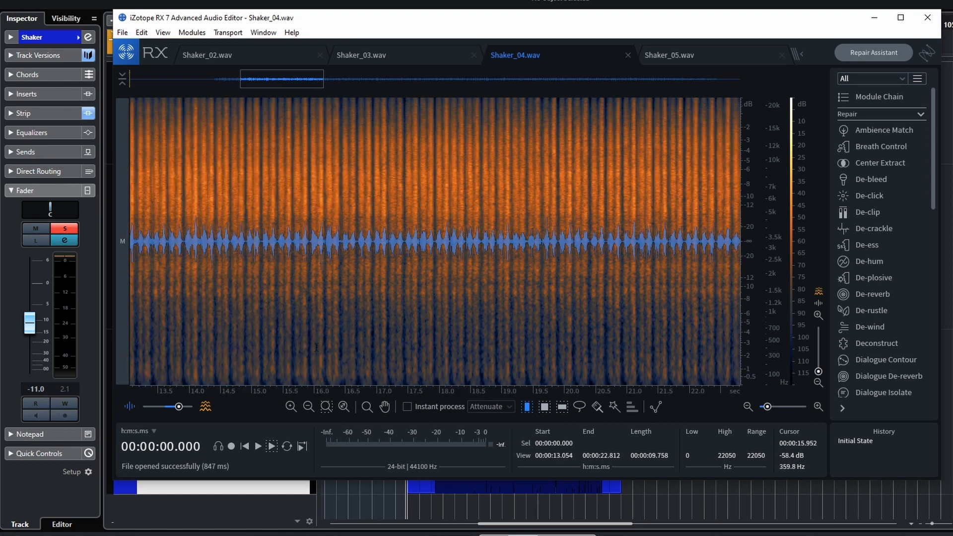
pyautogui.scroll(-3, 317, 348)
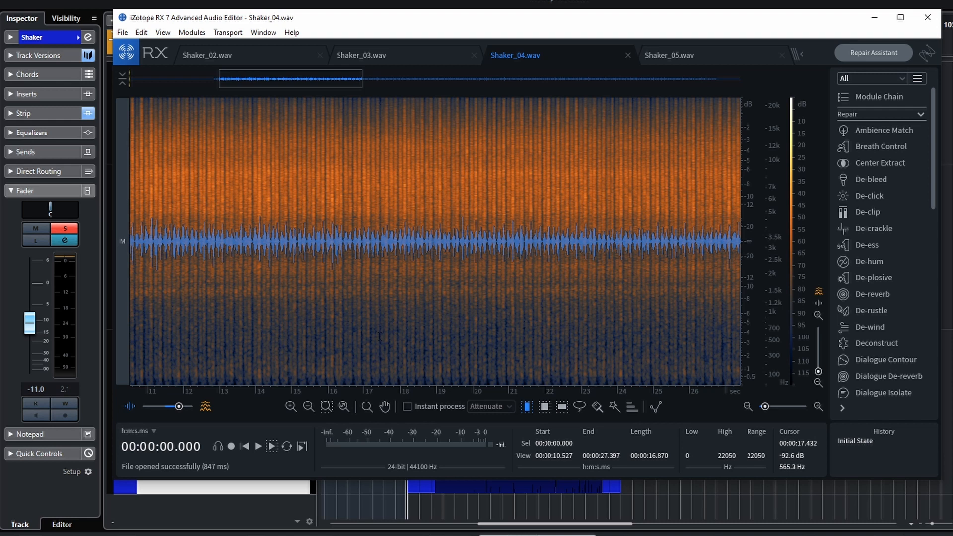
pyautogui.scroll(-1, 392, 330)
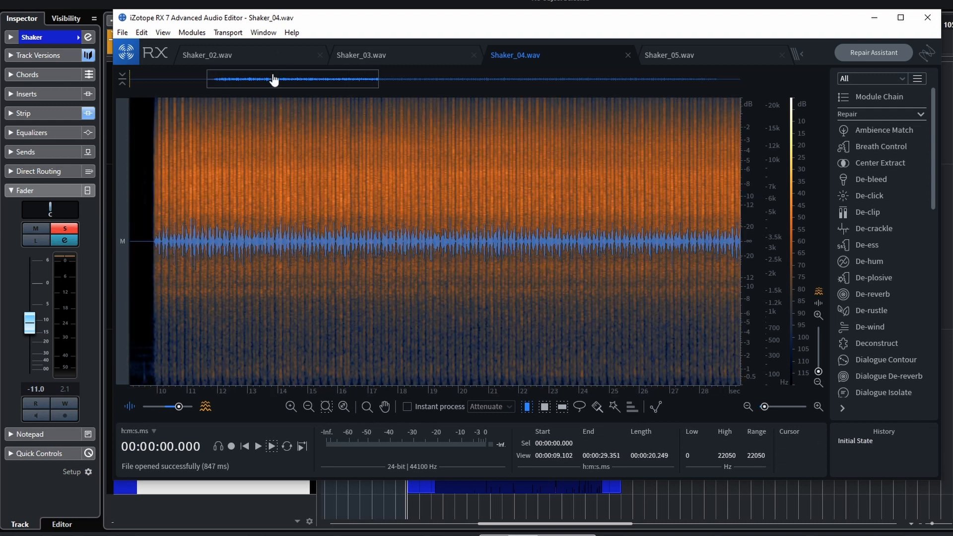
pyautogui.moveTo(273, 80); pyautogui.dragTo(179, 84)
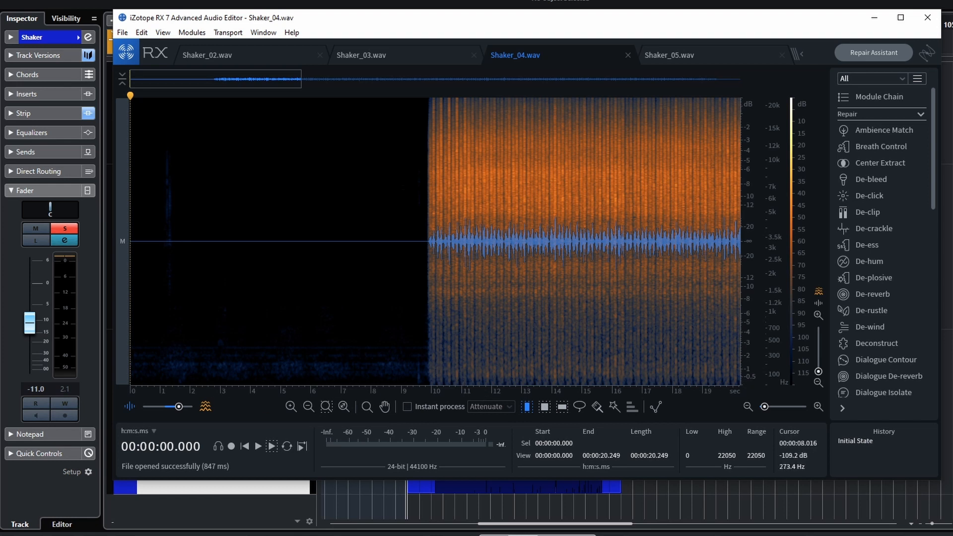
# - Inspect the lead-in and first shakes in the Shaker_05.wav spectrogram and compare them with Shaker_04.wav
pyautogui.click(676, 52)
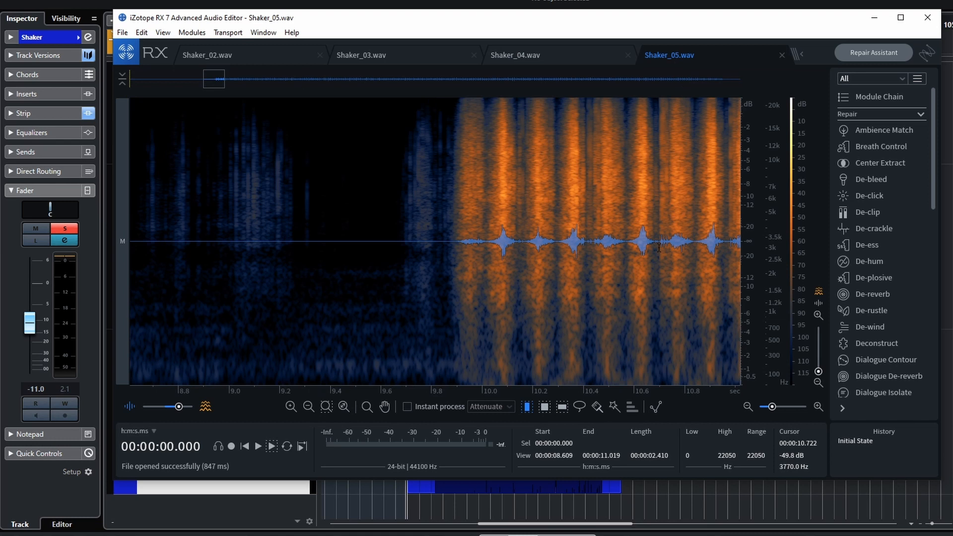
pyautogui.scroll(-5, 659, 247)
pyautogui.scroll(-3, 626, 319)
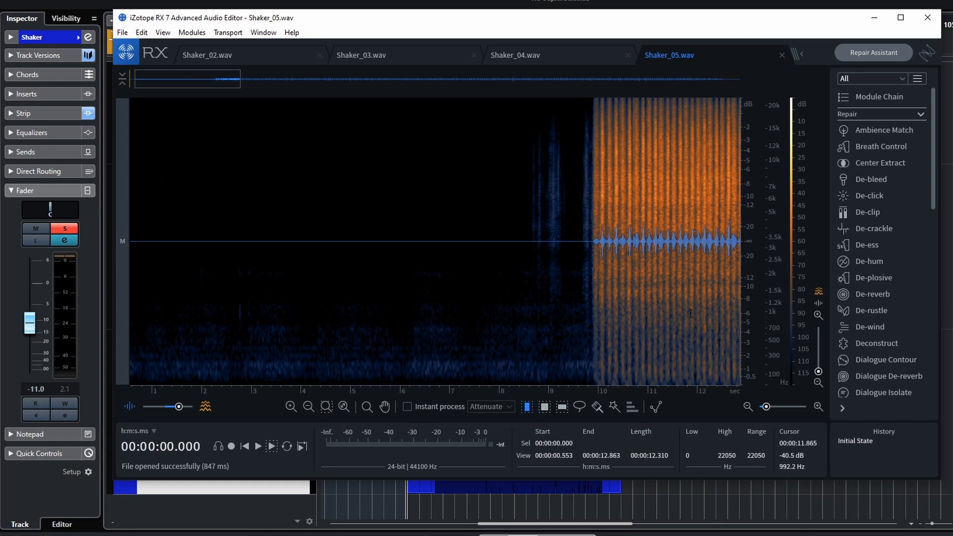
pyautogui.scroll(-1, 679, 340)
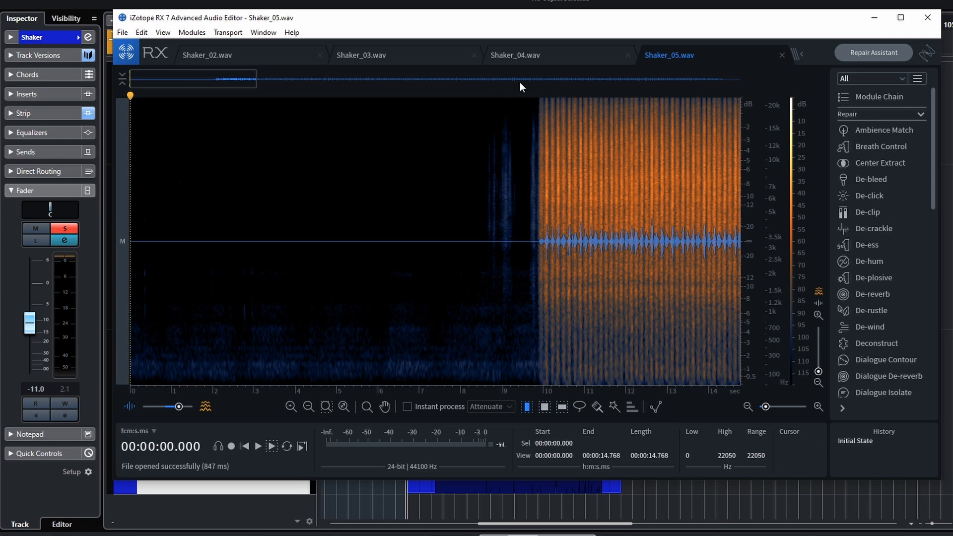
pyautogui.click(538, 55)
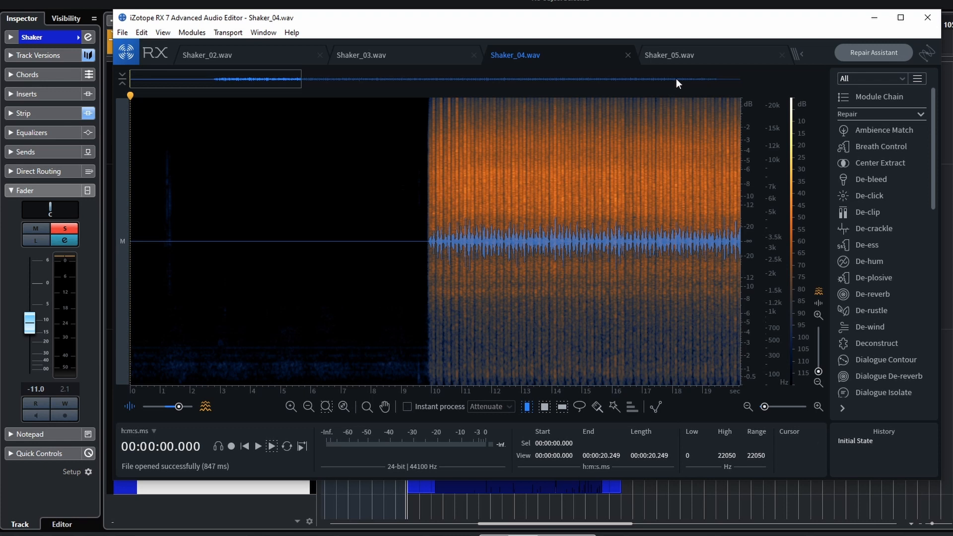
# - Examine individual shakes in the Shaker_05.wav spectrogram around 18.7 s
pyautogui.click(681, 52)
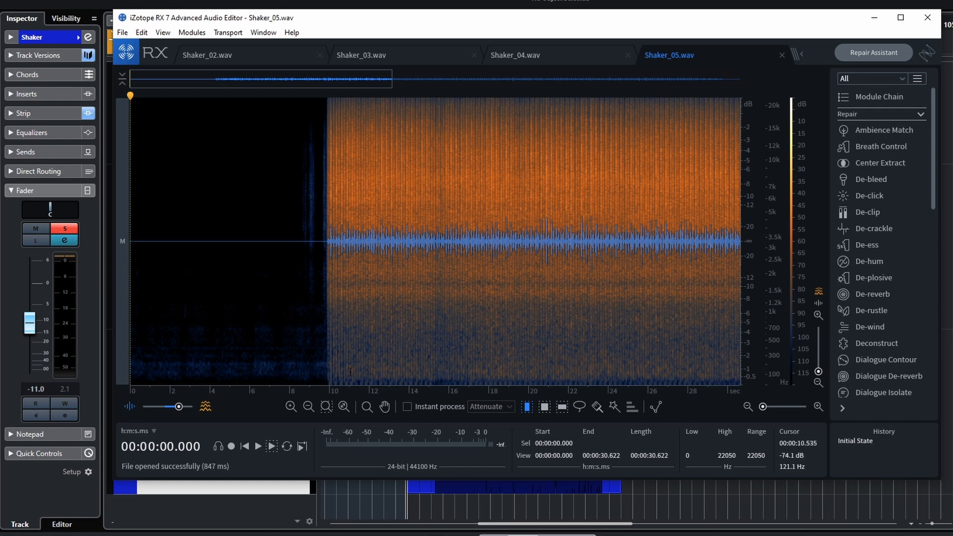
pyautogui.scroll(15, 501, 346)
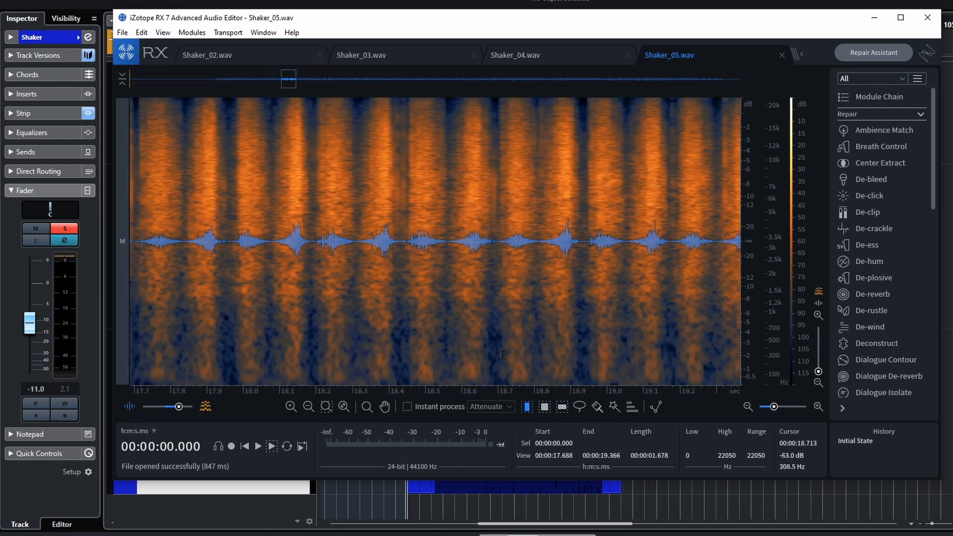
pyautogui.scroll(5, 502, 354)
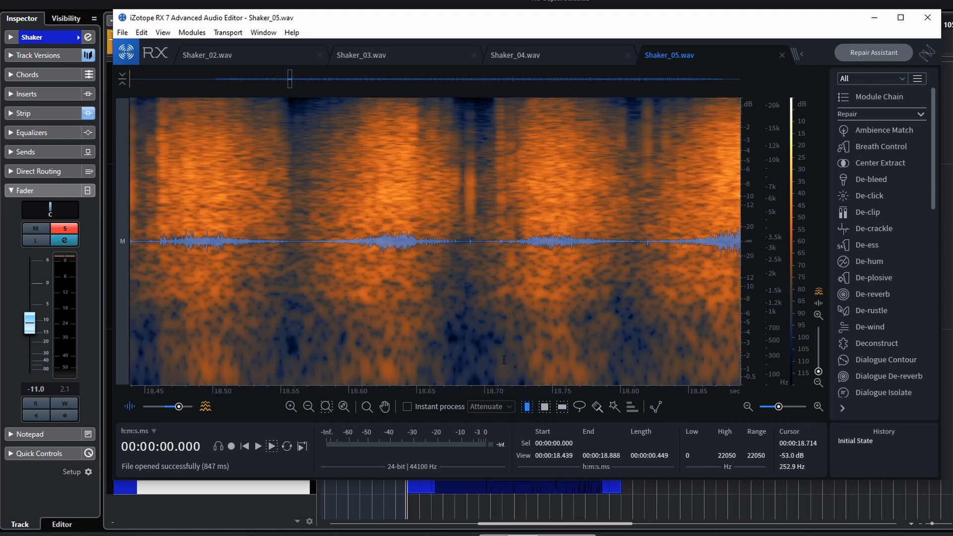
pyautogui.scroll(-10, 504, 362)
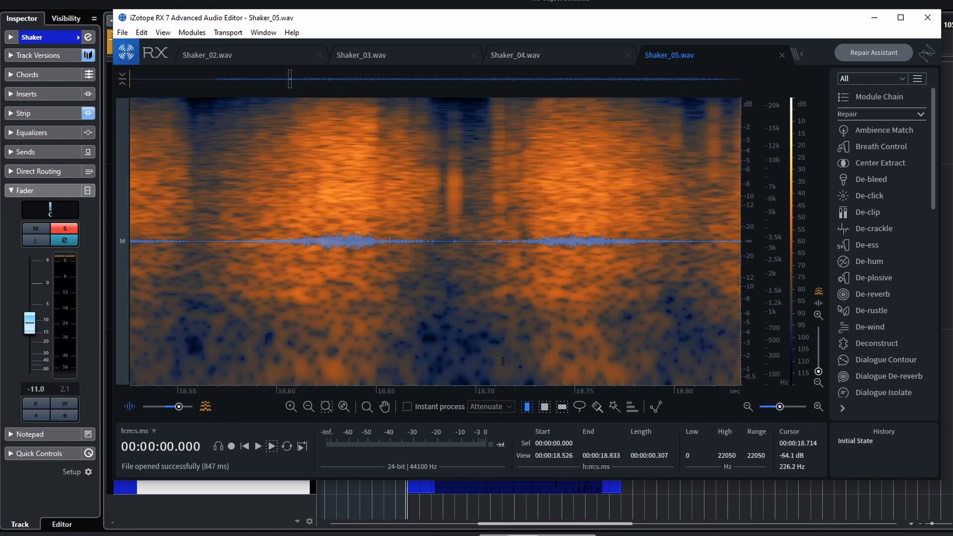
# - Compare individual shakes in the Shaker_04.wav spectrogram around 12.7 s with those in Shaker_05.wav
pyautogui.click(526, 53)
pyautogui.scroll(20, 524, 281)
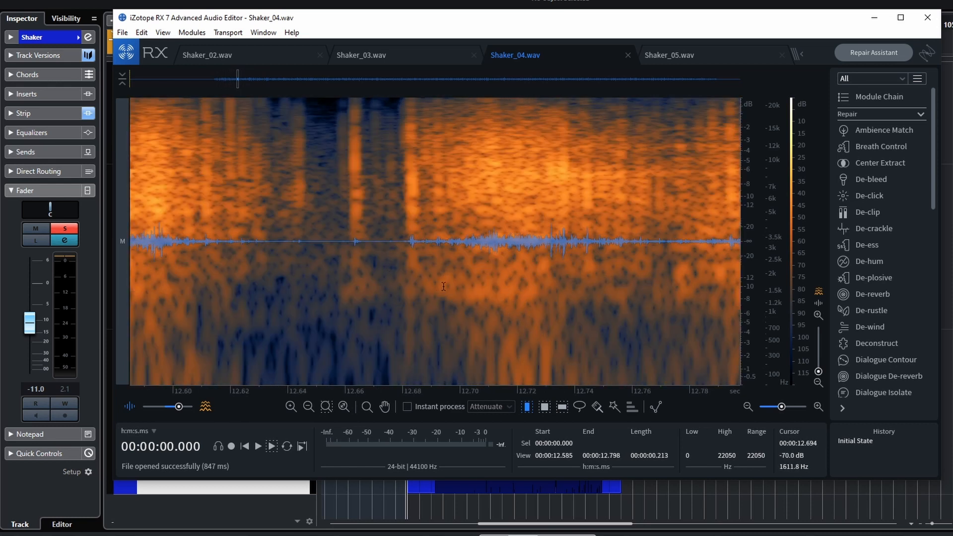
pyautogui.click(680, 53)
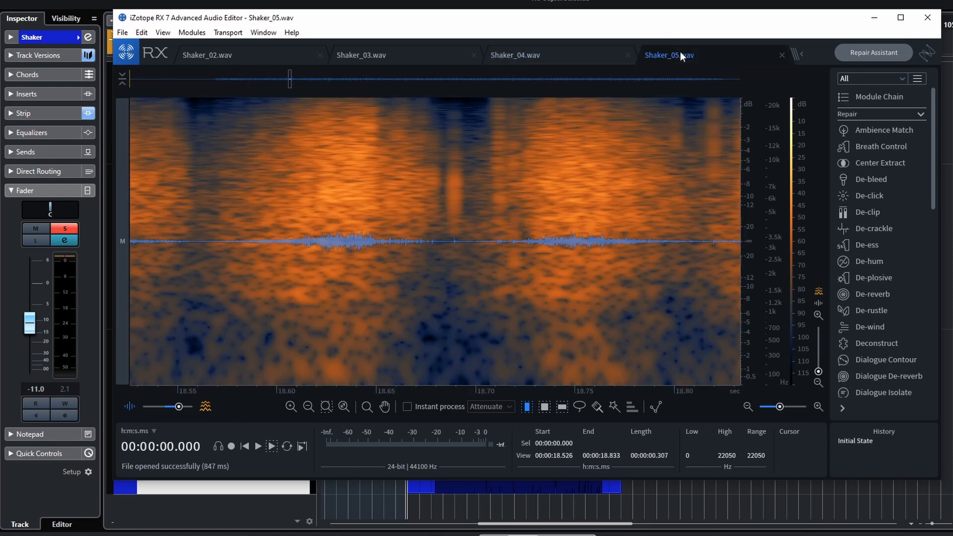
pyautogui.click(586, 59)
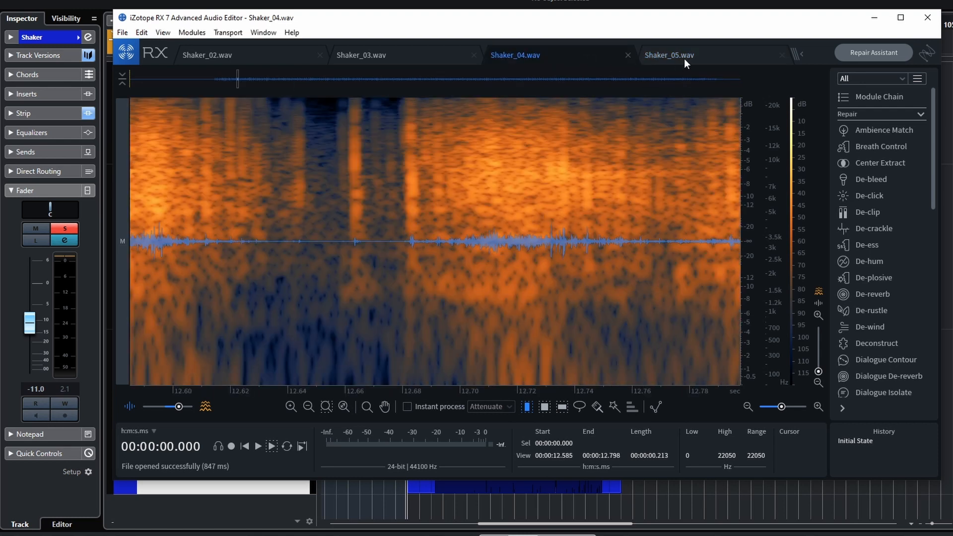
pyautogui.click(684, 57)
pyautogui.click(563, 51)
pyautogui.scroll(-5, 470, 271)
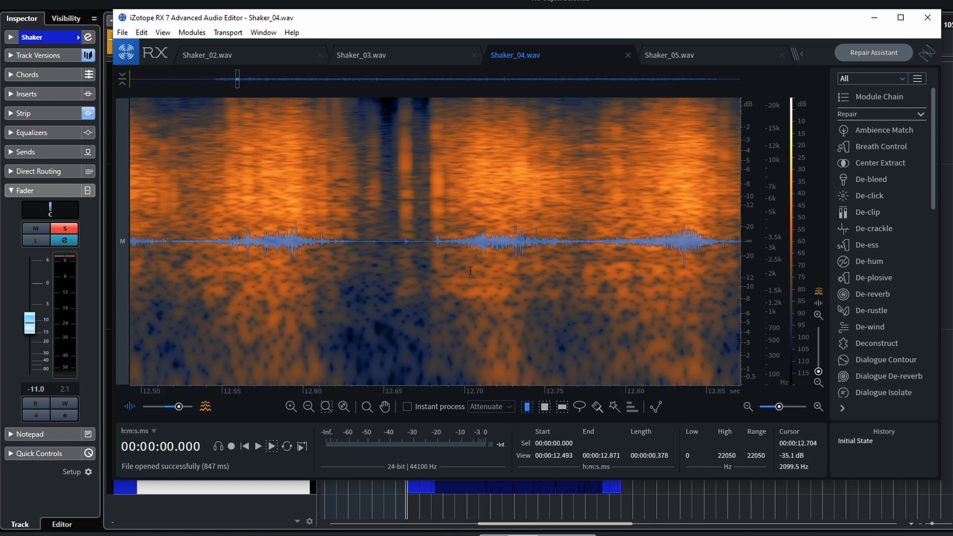
pyautogui.scroll(-1, 471, 270)
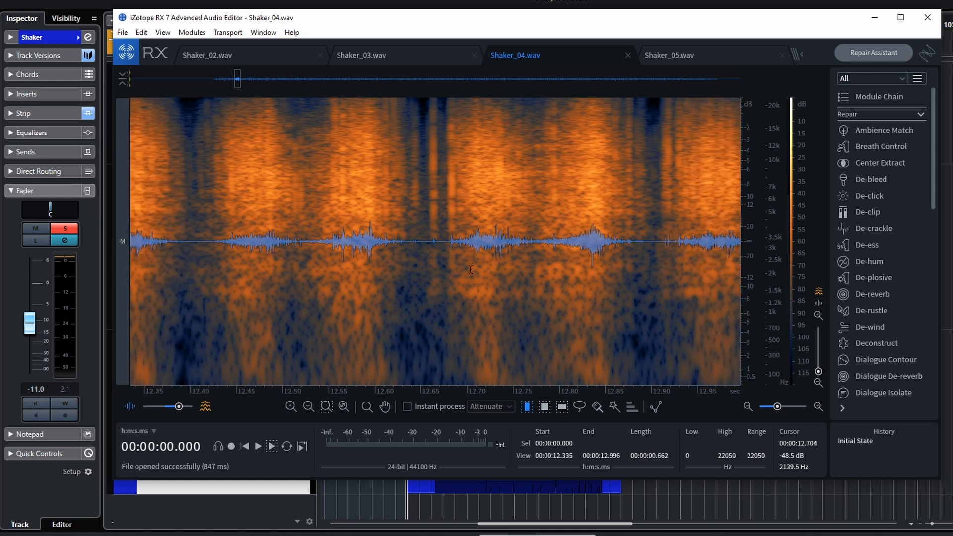
# - Compare a wider run of consecutive shakes in Shaker_05.wav around 18 s with a similar stretch of Shaker_04.wav
pyautogui.click(675, 55)
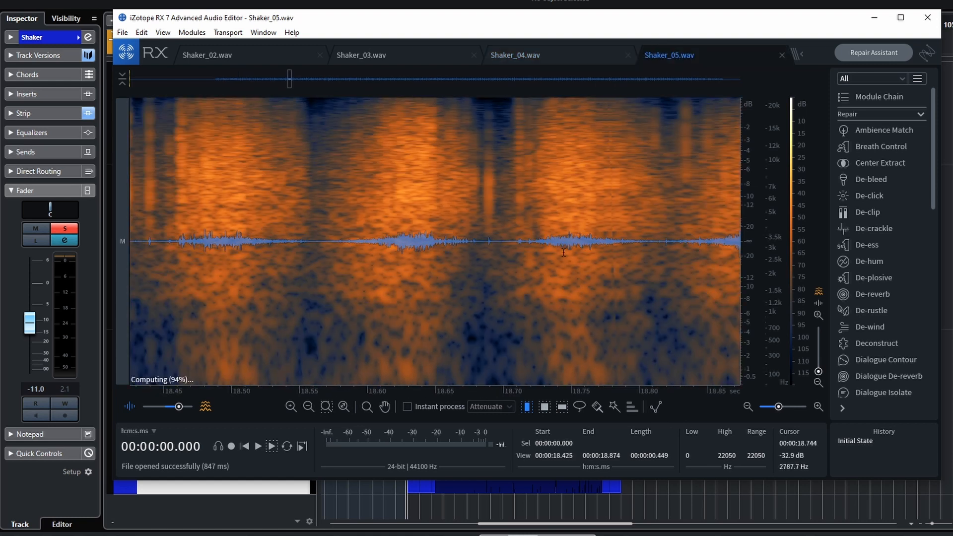
pyautogui.scroll(-1, 562, 254)
pyautogui.scroll(-1, 564, 260)
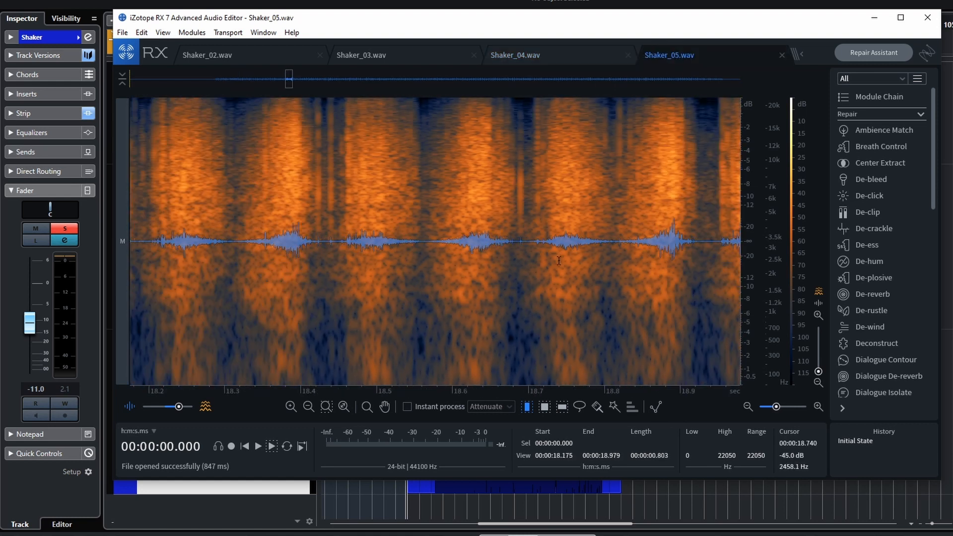
pyautogui.click(547, 58)
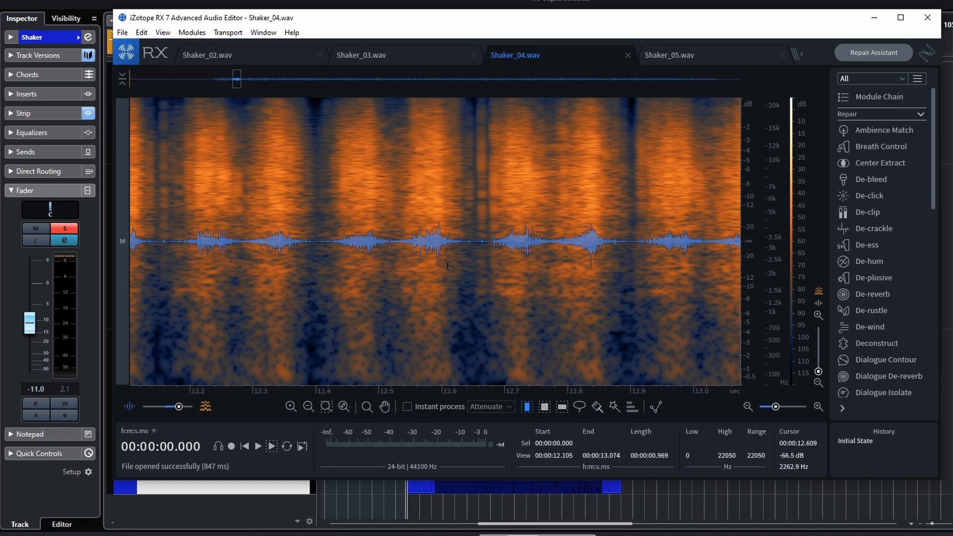
pyautogui.scroll(-1, 489, 224)
pyautogui.click(735, 50)
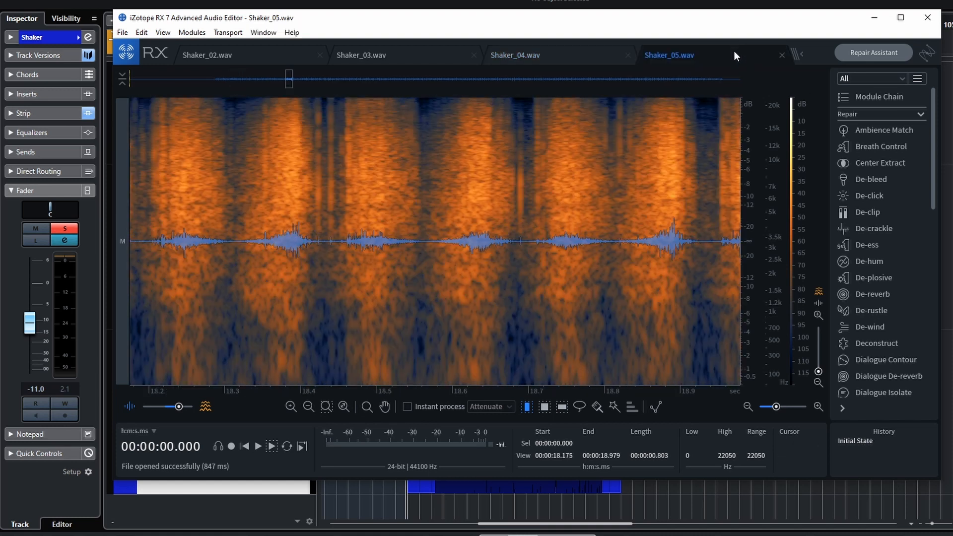
pyautogui.scroll(-2, 643, 185)
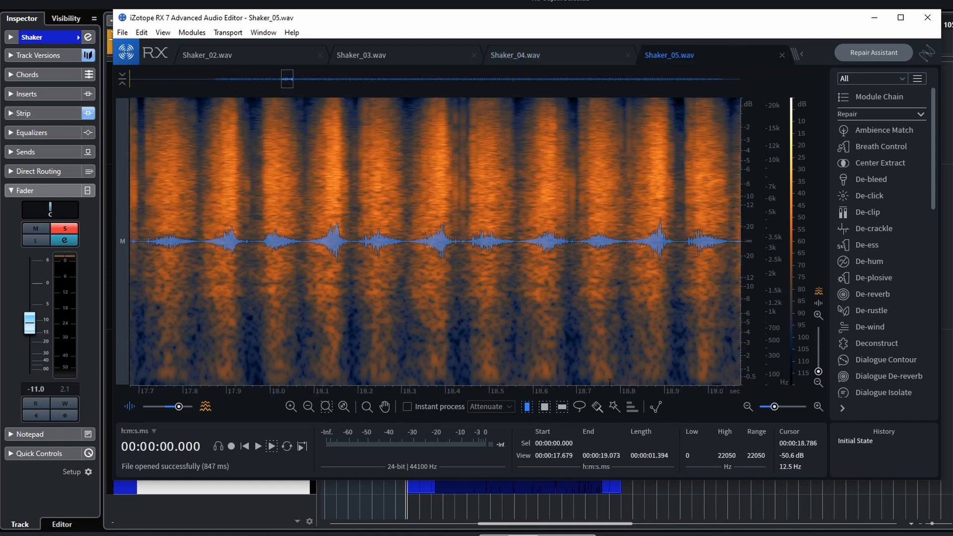
# - Examine the shakes and low frequencies of Shaker_03.wav near 52 s and Shaker_02.wav near 36 s against Shaker_04.wav and Shaker_05.wav
pyautogui.click(398, 54)
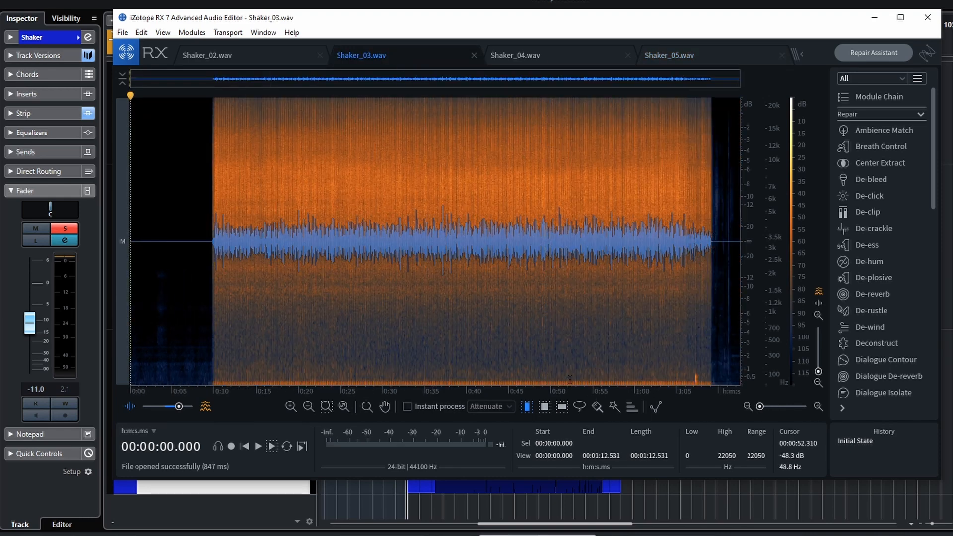
pyautogui.scroll(10, 570, 379)
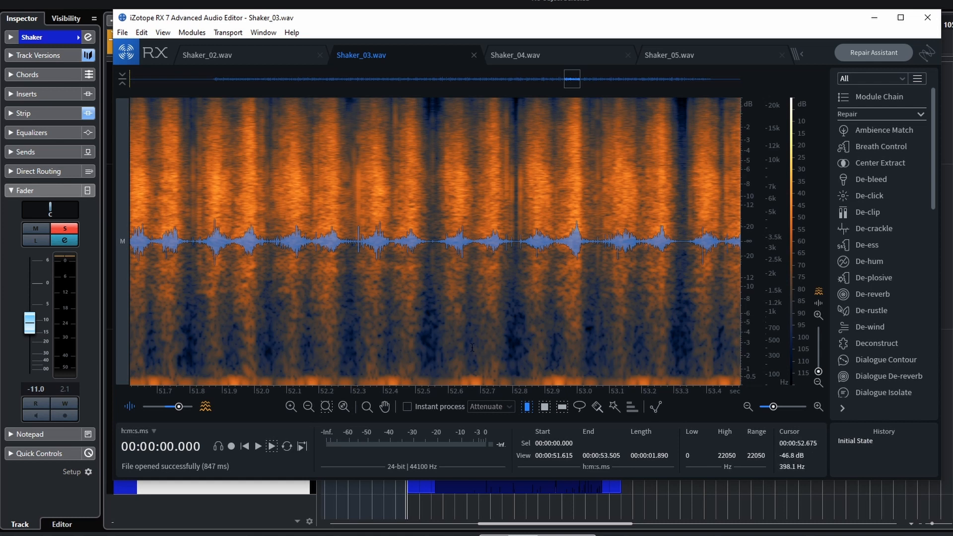
pyautogui.click(240, 56)
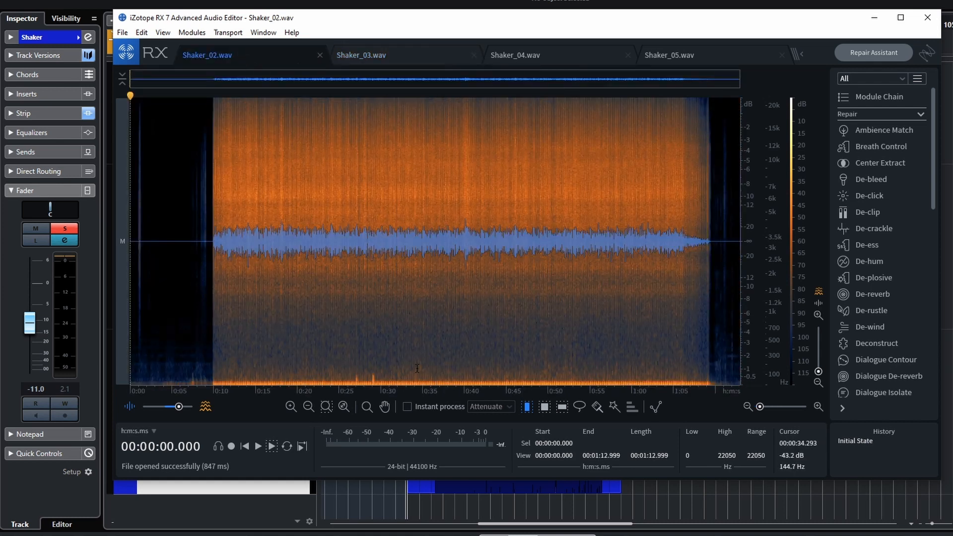
pyautogui.scroll(10, 417, 368)
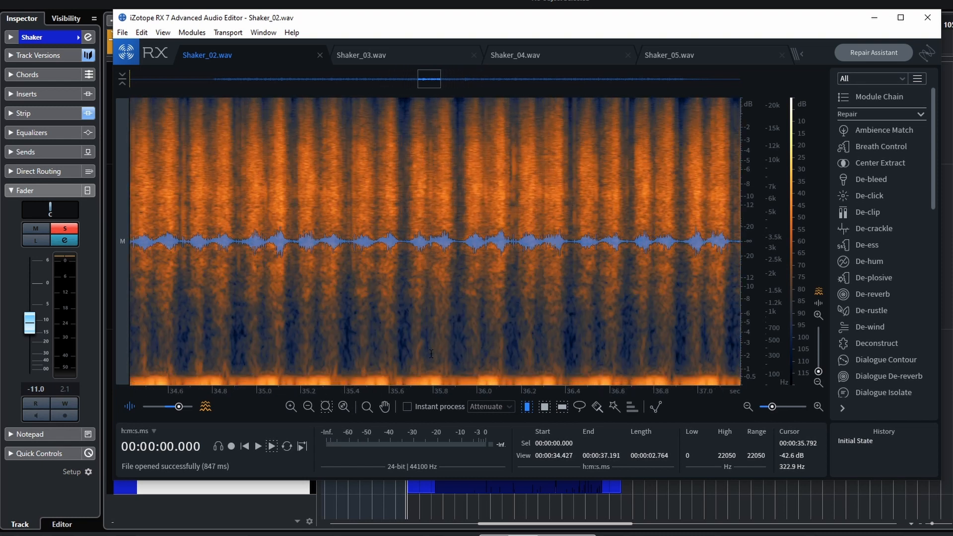
pyautogui.scroll(2, 431, 353)
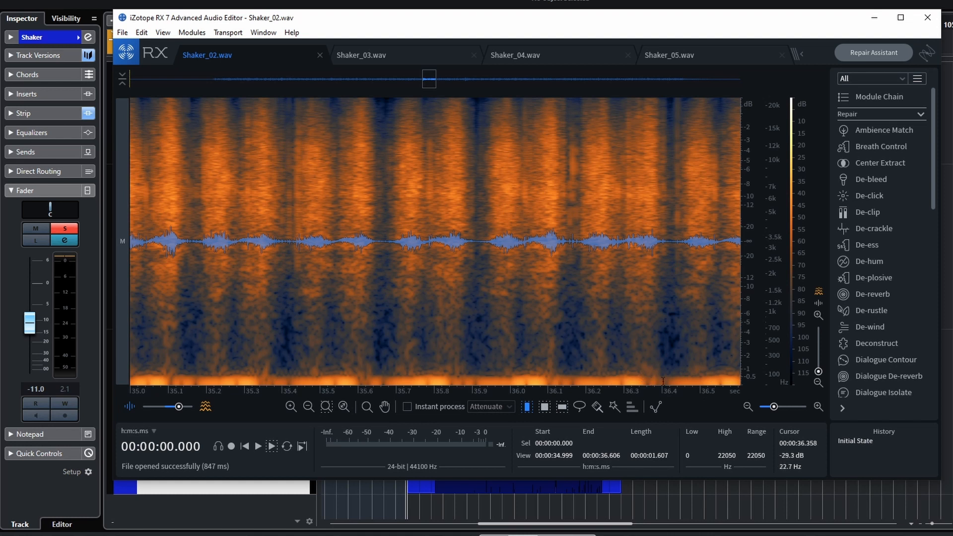
pyautogui.click(540, 53)
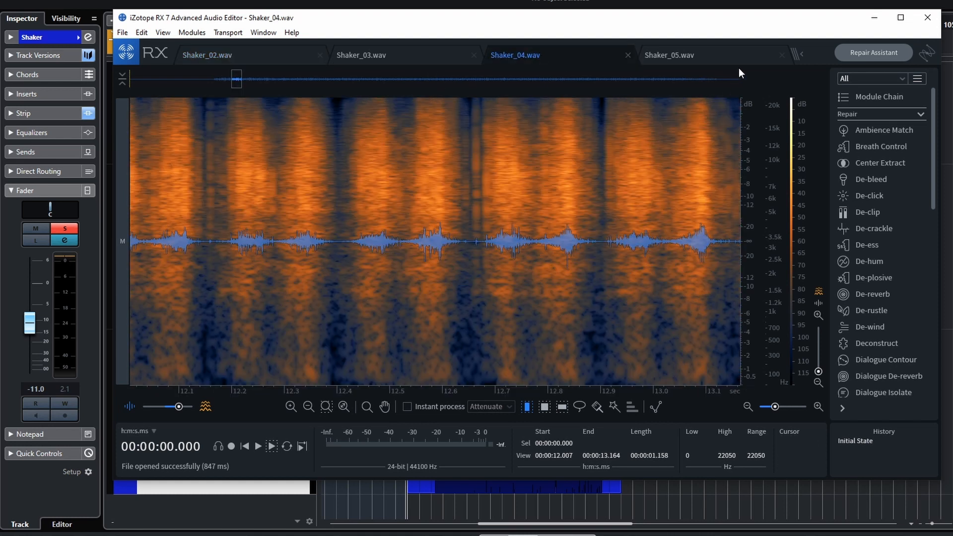
pyautogui.click(704, 56)
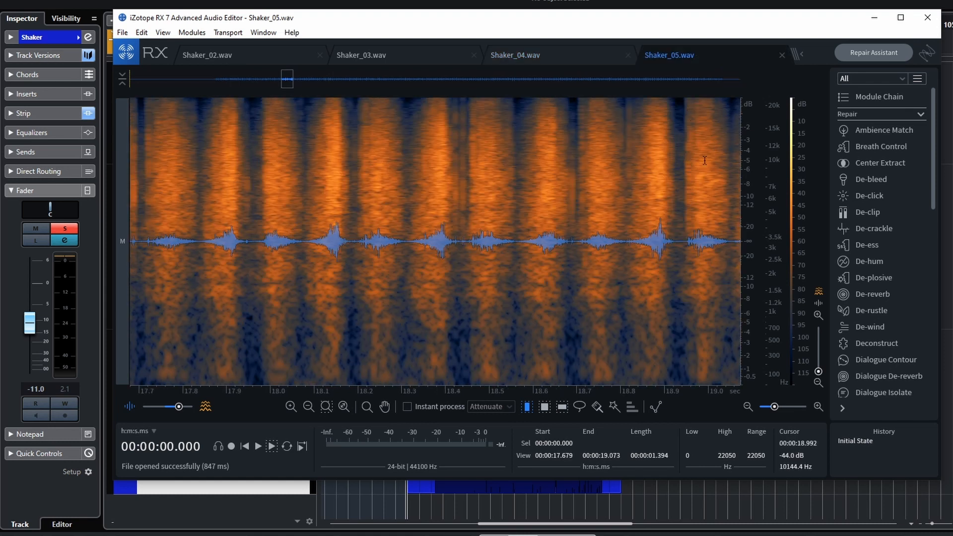
# - Close all four Shaker files and the RX editor to return to the Cubase project
pyautogui.click(782, 56)
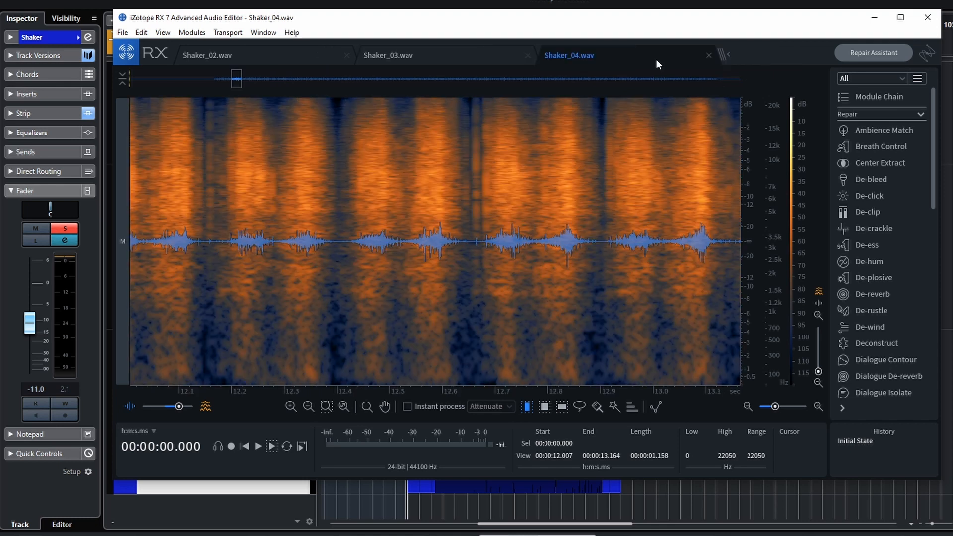
pyautogui.click(709, 55)
pyautogui.click(533, 55)
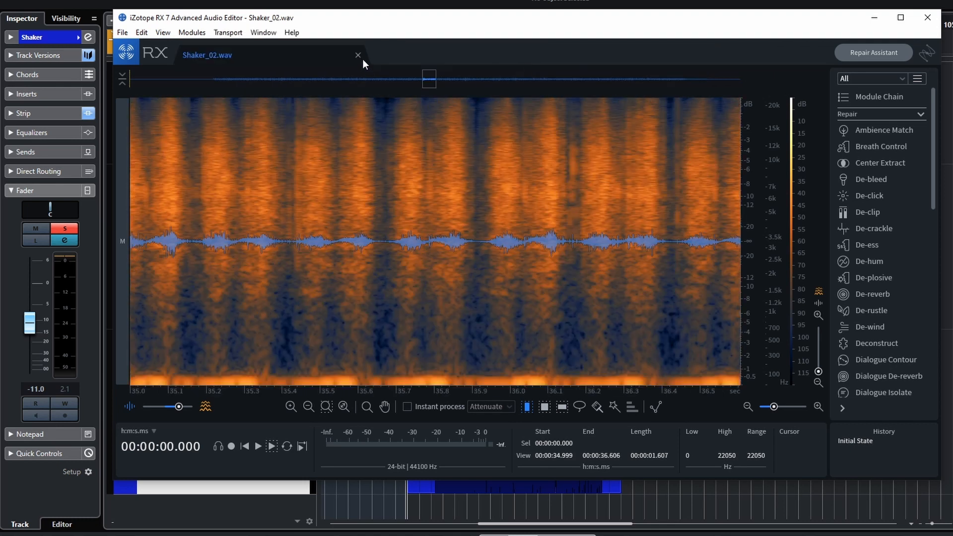
pyautogui.click(350, 55)
pyautogui.click(934, 21)
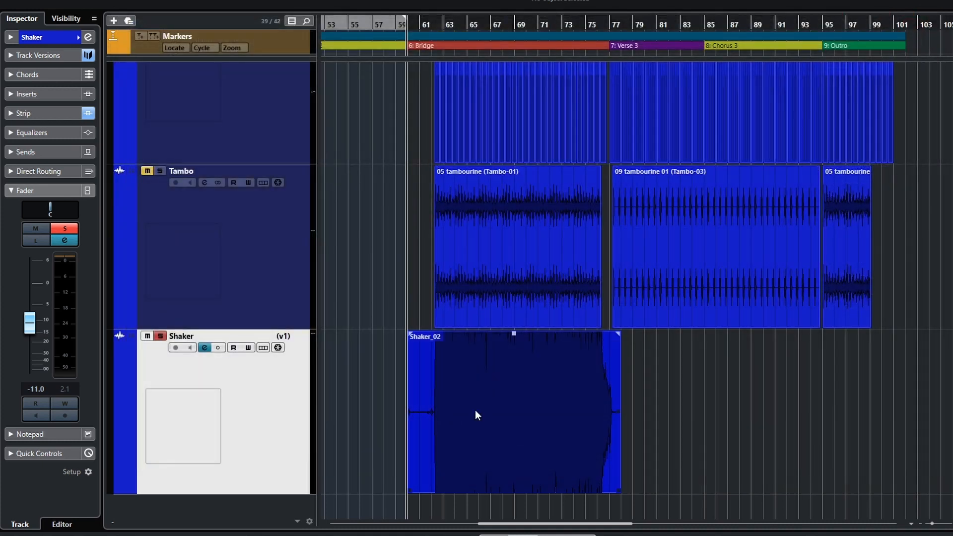
# - Delete versions v1, v2 and v3 of the Shaker track, keeping only the version with Shaker_05
pyautogui.click(295, 337)
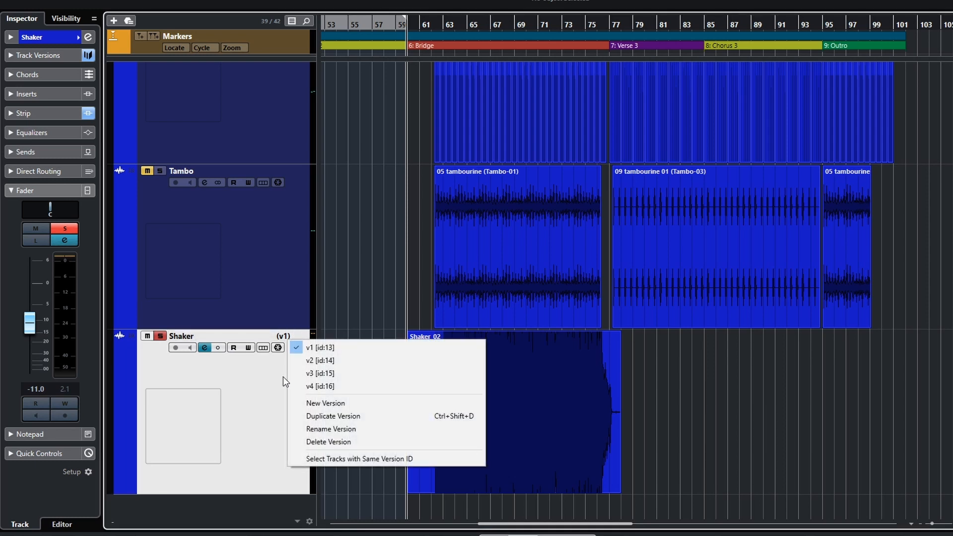
pyautogui.click(275, 386)
pyautogui.click(295, 336)
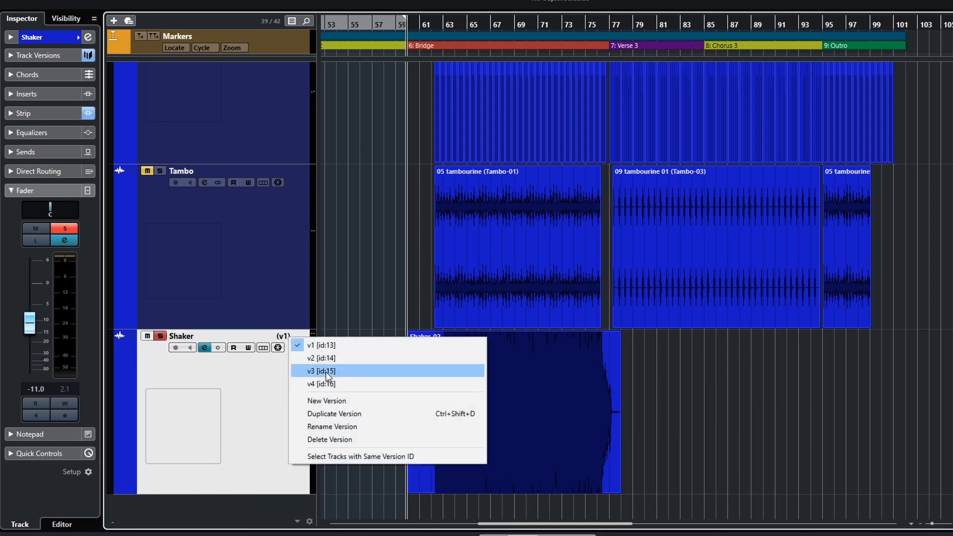
pyautogui.click(341, 441)
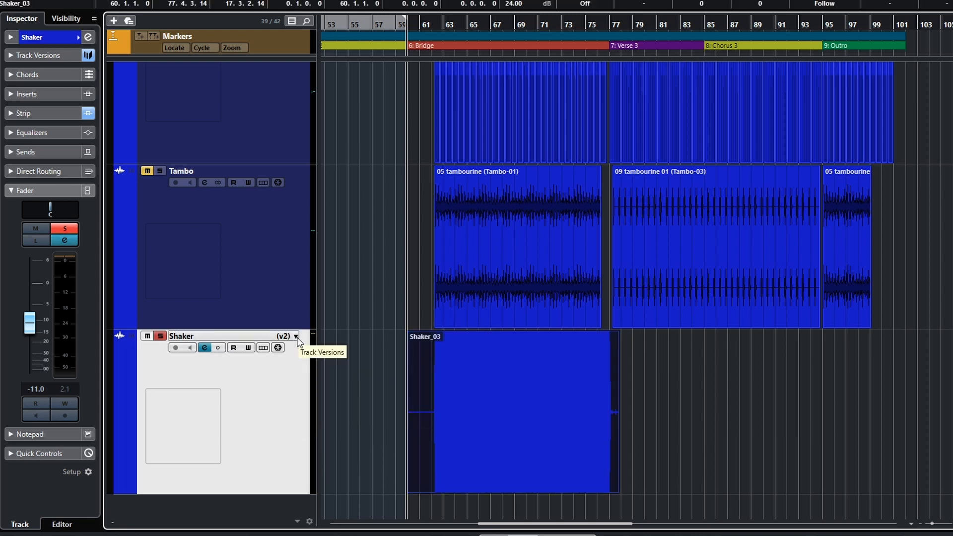
pyautogui.click(297, 337)
pyautogui.click(331, 426)
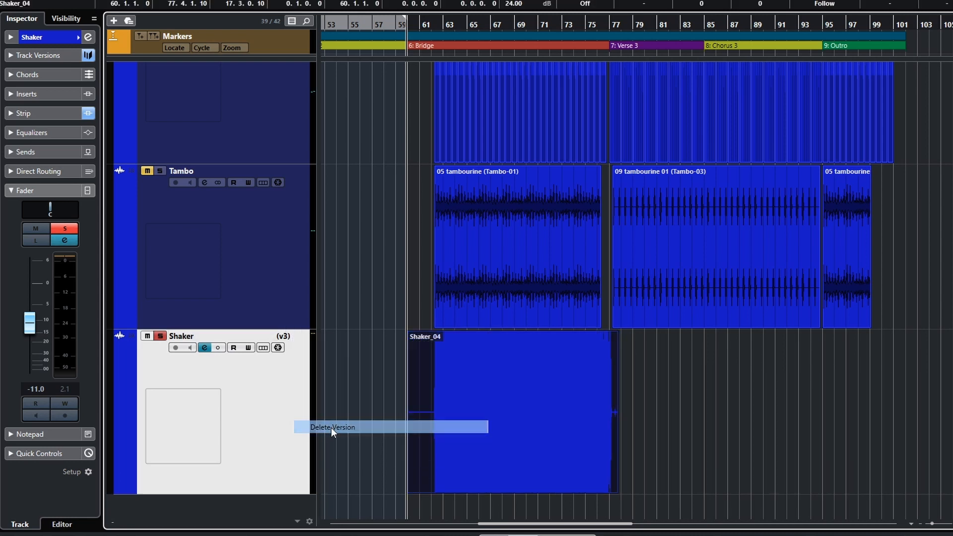
pyautogui.click(296, 337)
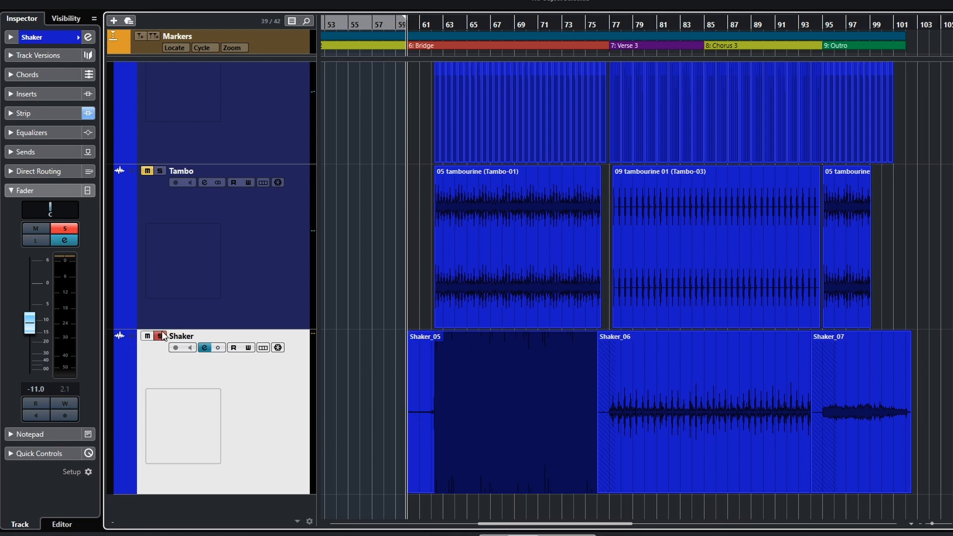
# - Examine the Shaker_05 waveform against the Tambo track, from individual shakes around bar 70 to the take's start at bar 60
pyautogui.scroll(4, 536, 486)
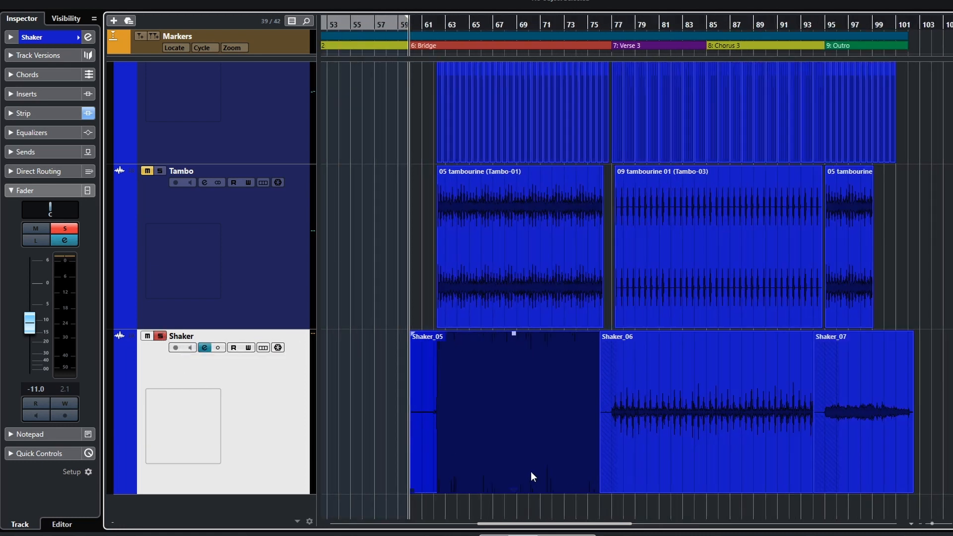
pyautogui.scroll(6, 534, 476)
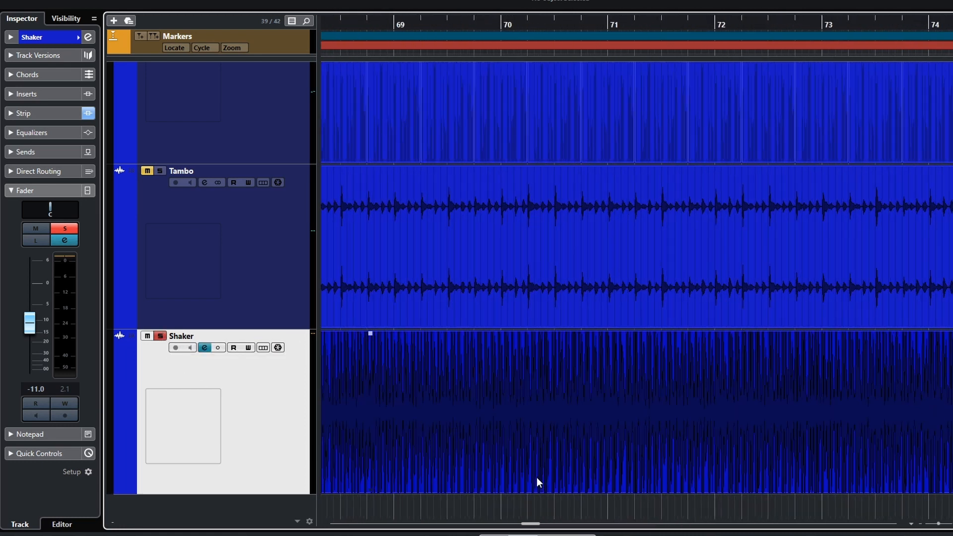
pyautogui.scroll(8, 544, 484)
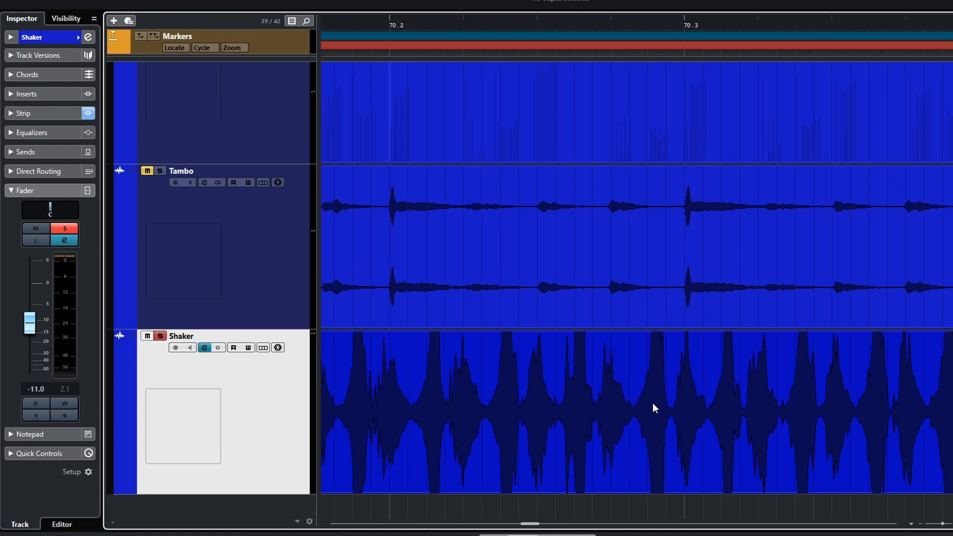
pyautogui.scroll(-12, 655, 418)
pyautogui.scroll(-6, 651, 419)
pyautogui.scroll(6, 481, 427)
pyautogui.hscroll(-4, 624, 439)
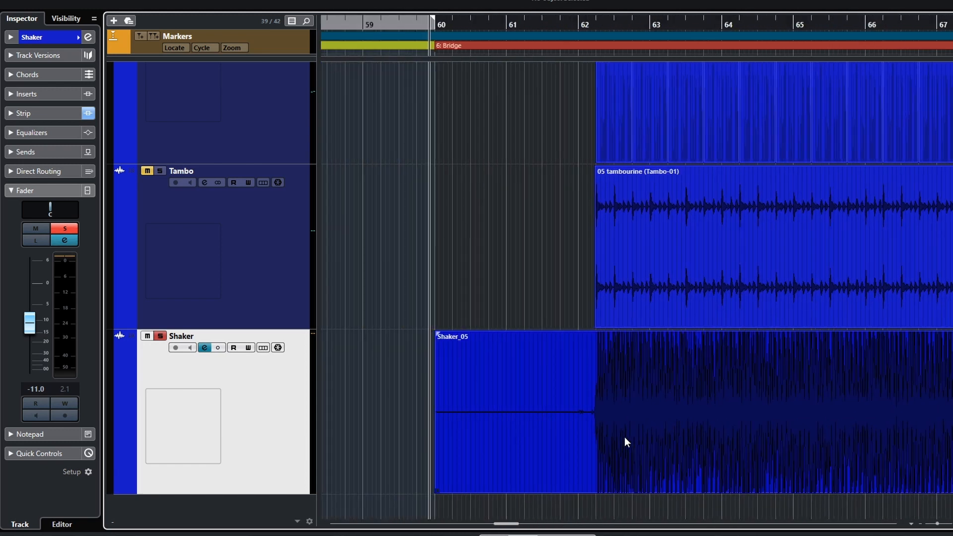
pyautogui.scroll(3, 516, 487)
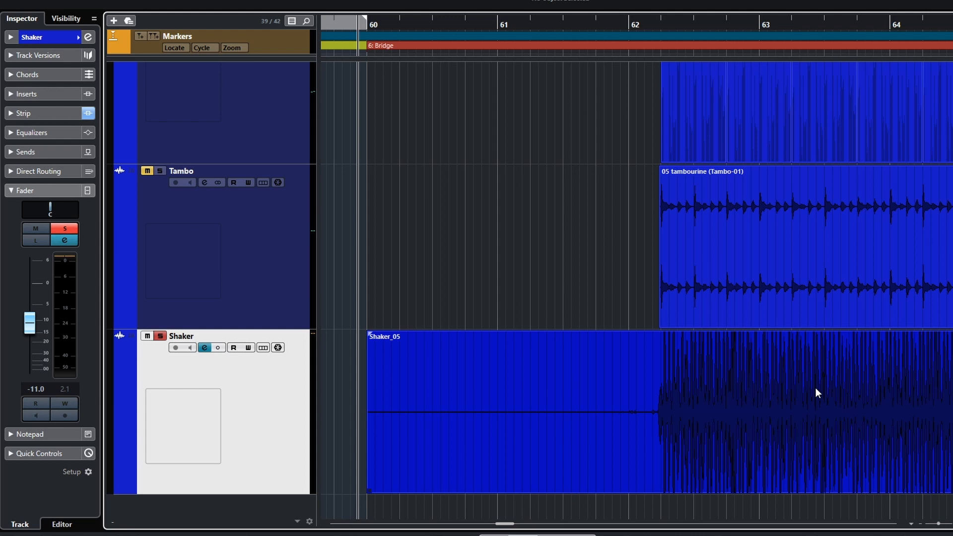
pyautogui.hscroll(4, 899, 382)
pyautogui.scroll(-6, 844, 360)
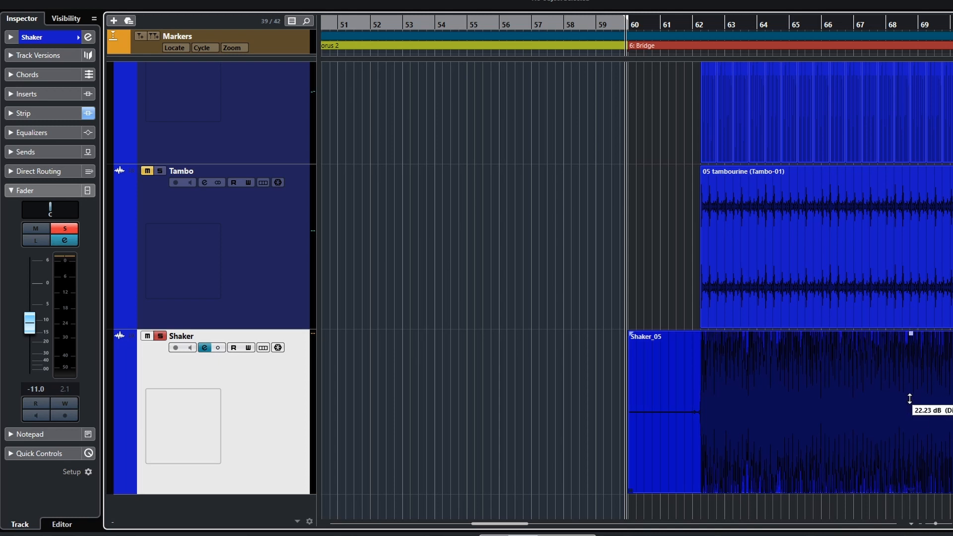
# - Return the Shaker_05 event's volume to 0.00 dB
pyautogui.moveTo(915, 473); pyautogui.dragTo(915, 488)
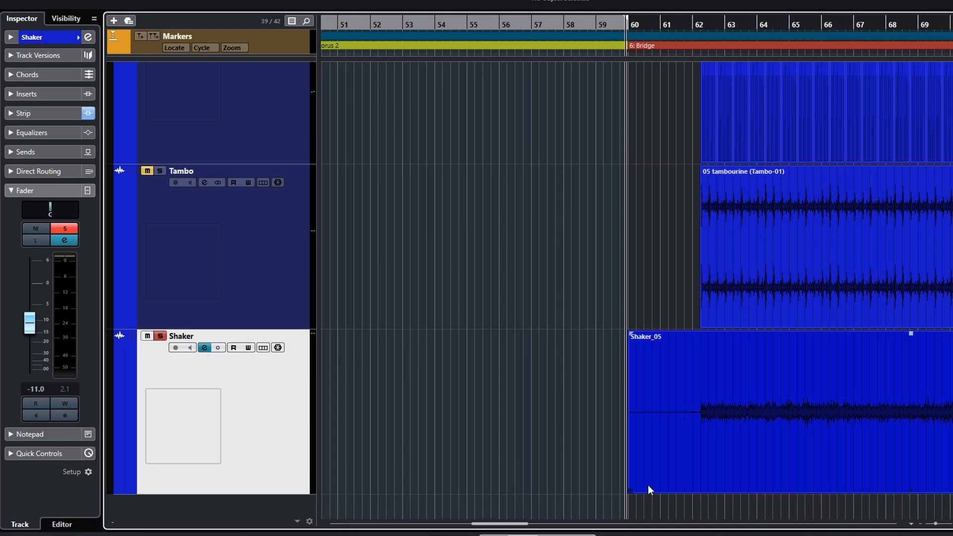
pyautogui.scroll(5, 733, 429)
pyautogui.scroll(-3, 734, 445)
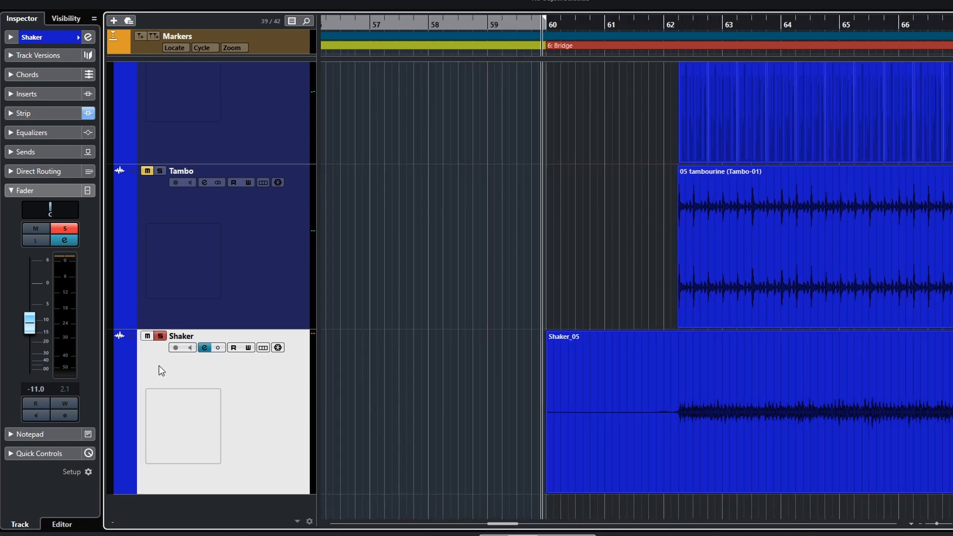
# - Clear the Shaker channel's compressor and reset its pre gain to 0.0 dB, and raise the channel fader to 4.17 dB
pyautogui.click(204, 348)
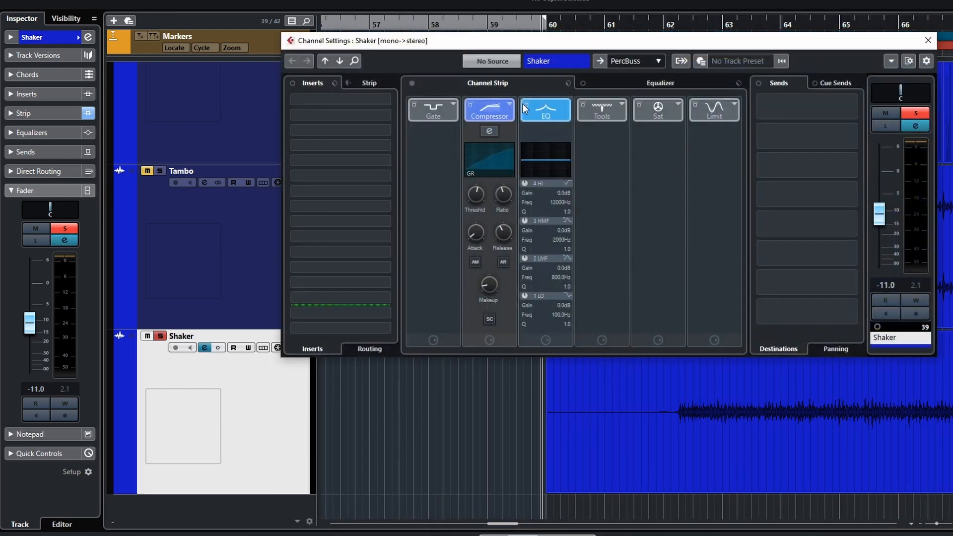
pyautogui.click(509, 103)
pyautogui.click(552, 114)
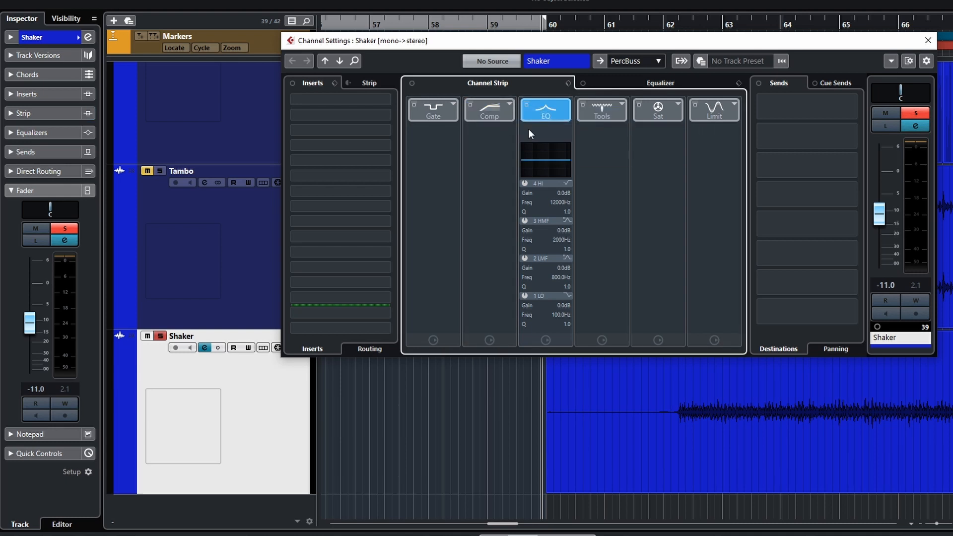
pyautogui.click(592, 85)
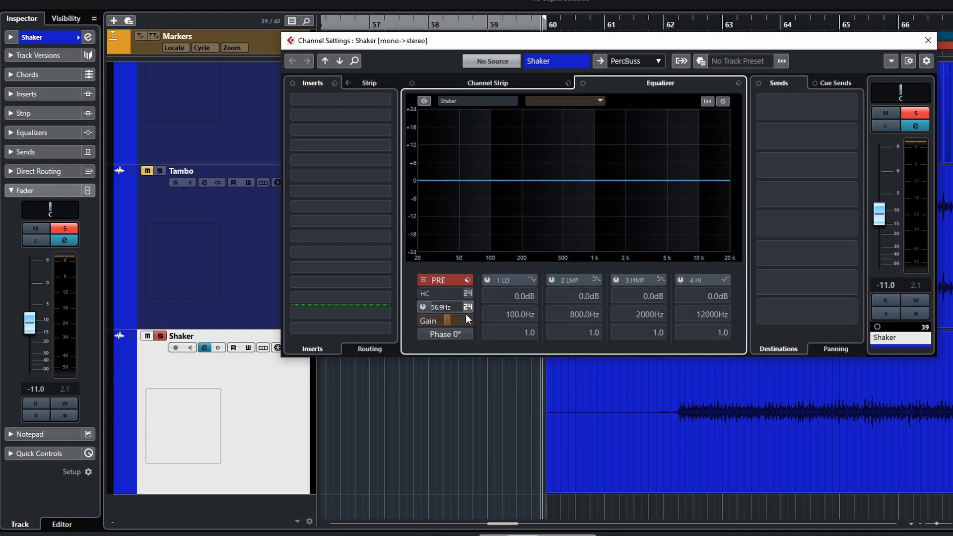
pyautogui.keyDown('ctrl'); pyautogui.click(446, 324); pyautogui.keyUp('ctrl')
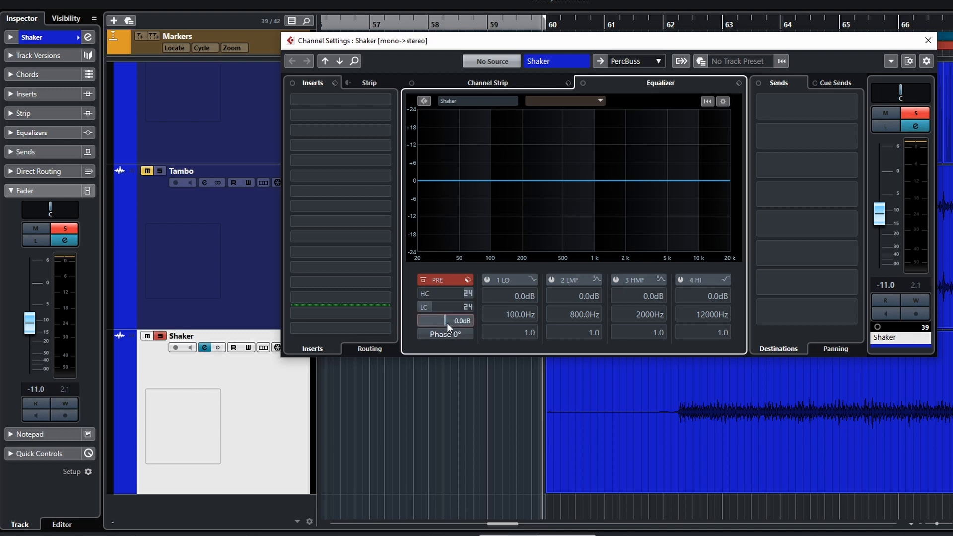
pyautogui.click(928, 41)
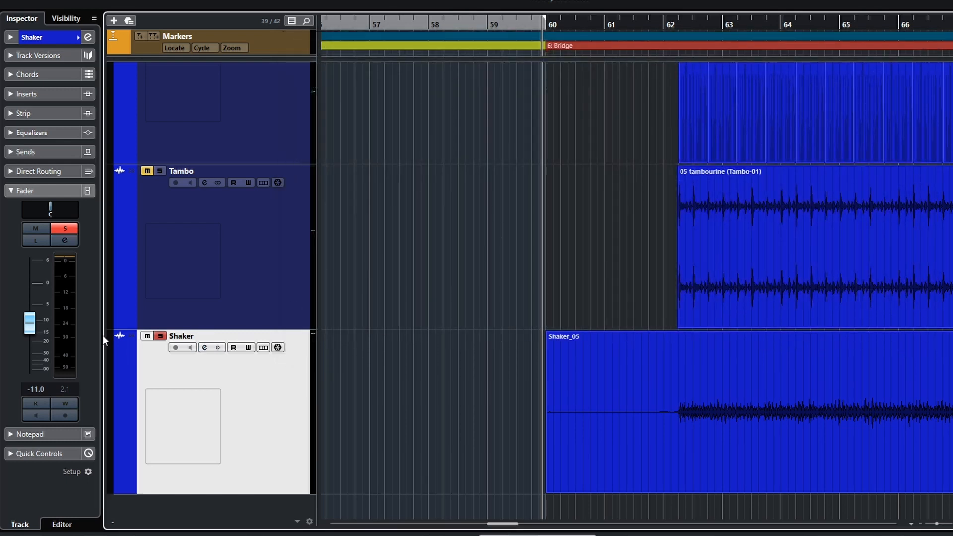
pyautogui.moveTo(30, 325); pyautogui.dragTo(34, 287)
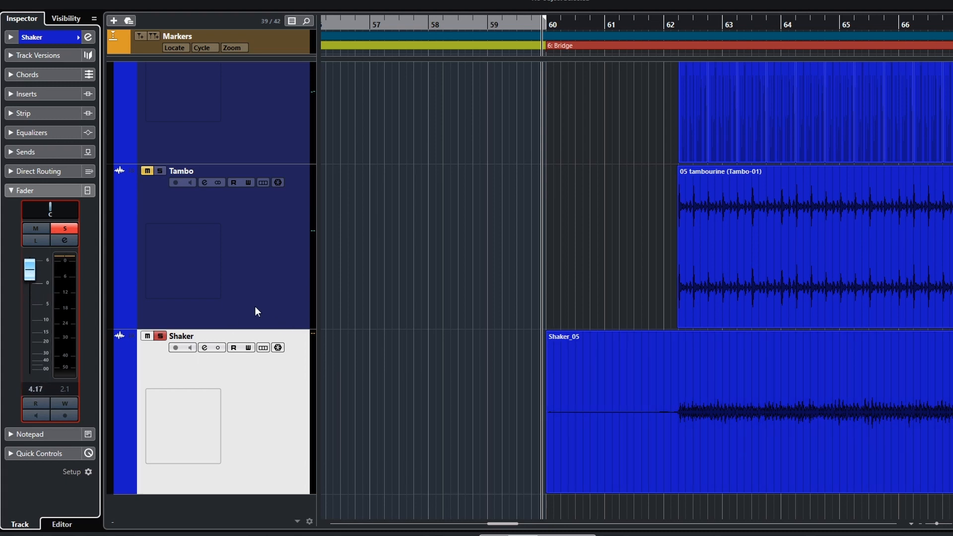
# - Trim the start of the Shaker_05 event to 62.1.4.59, just before the tambourine part begins
pyautogui.click(569, 445)
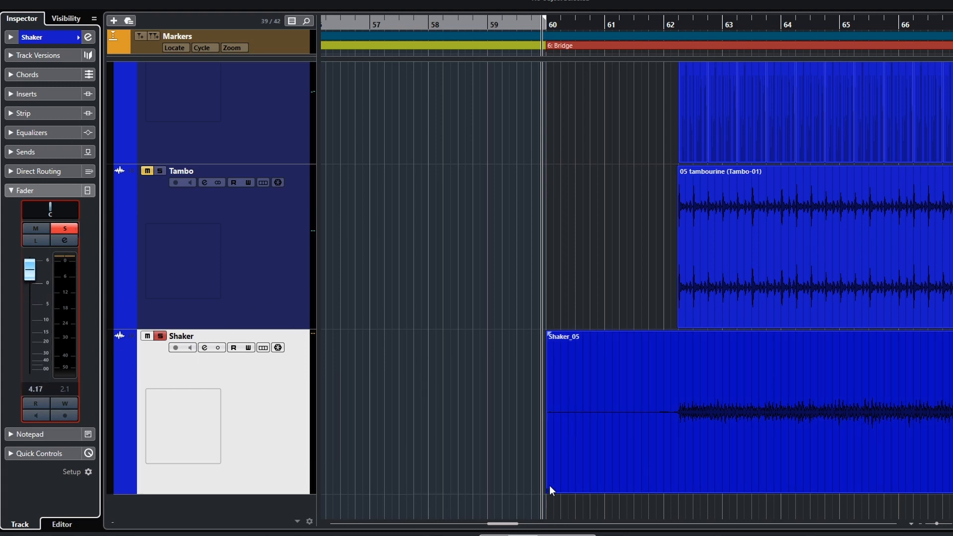
pyautogui.moveTo(550, 489); pyautogui.dragTo(675, 488)
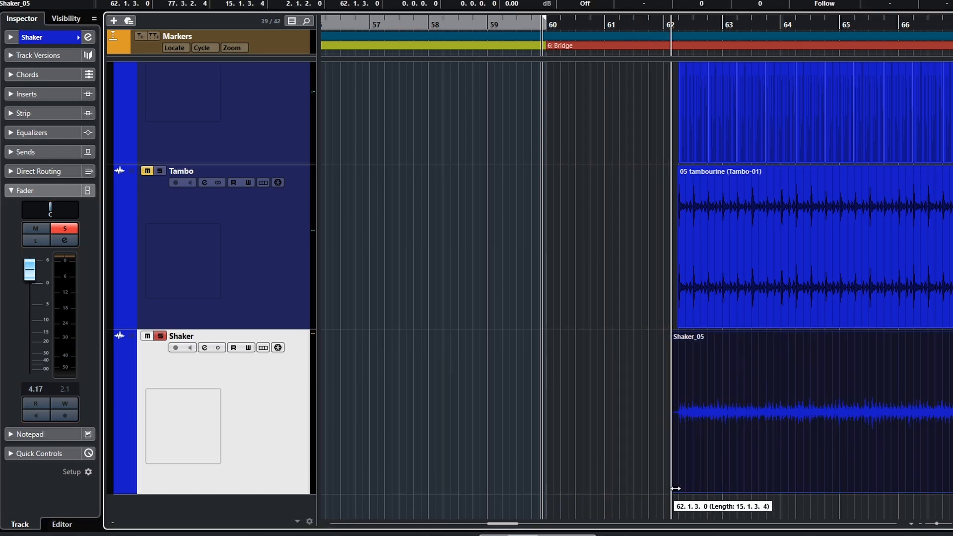
pyautogui.scroll(6, 740, 442)
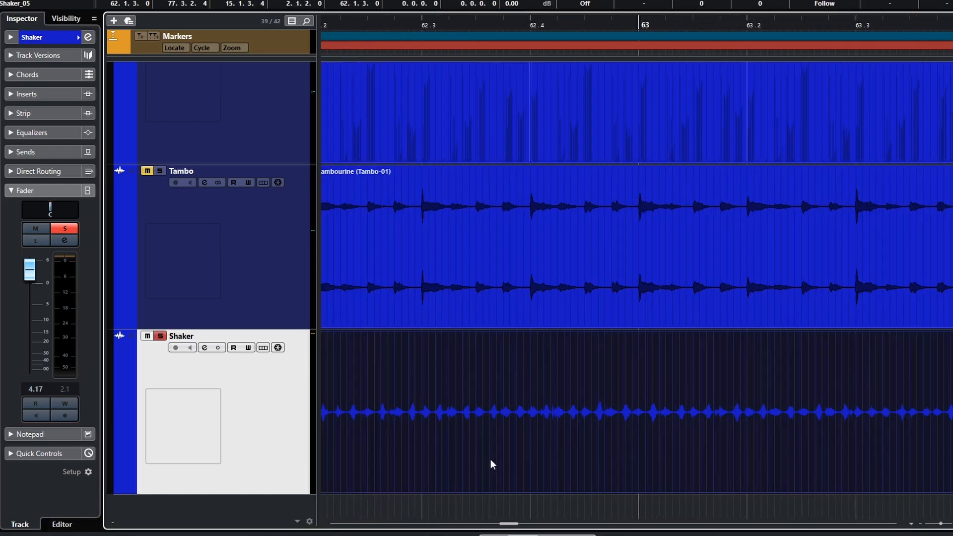
pyautogui.hscroll(-8, 624, 434)
pyautogui.scroll(1, 724, 464)
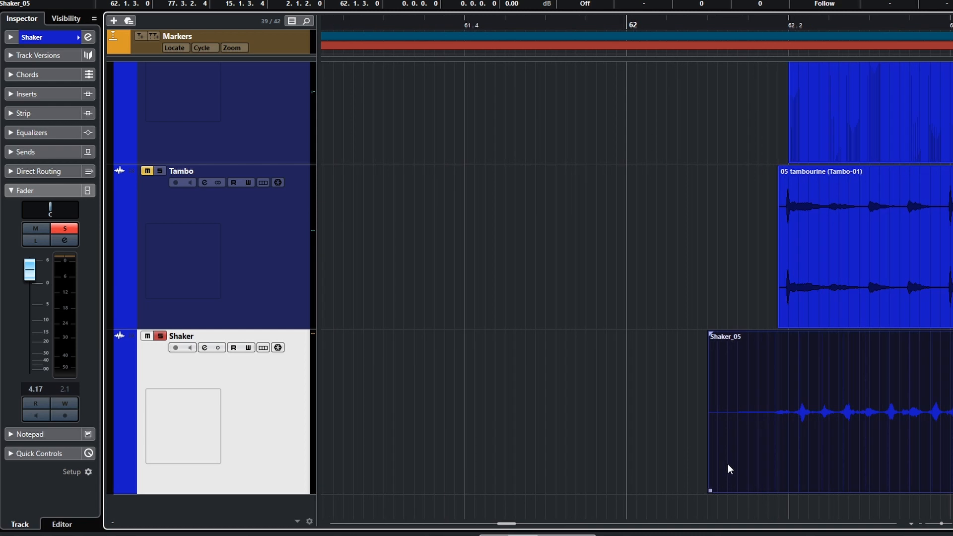
pyautogui.moveTo(709, 494); pyautogui.dragTo(776, 483)
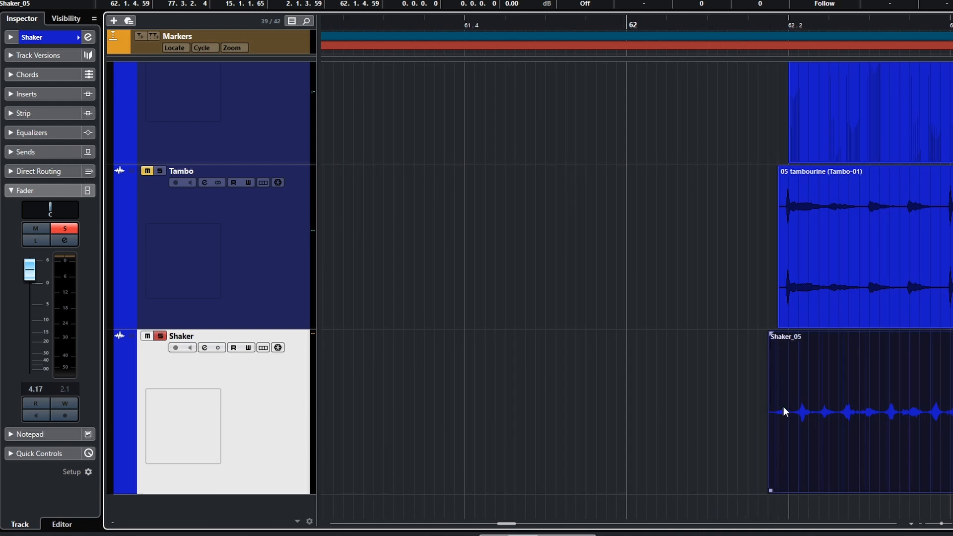
# - Play the start of Shaker_05, and unsolo Shaker and unmute Tambo to hear them together
pyautogui.press('space')
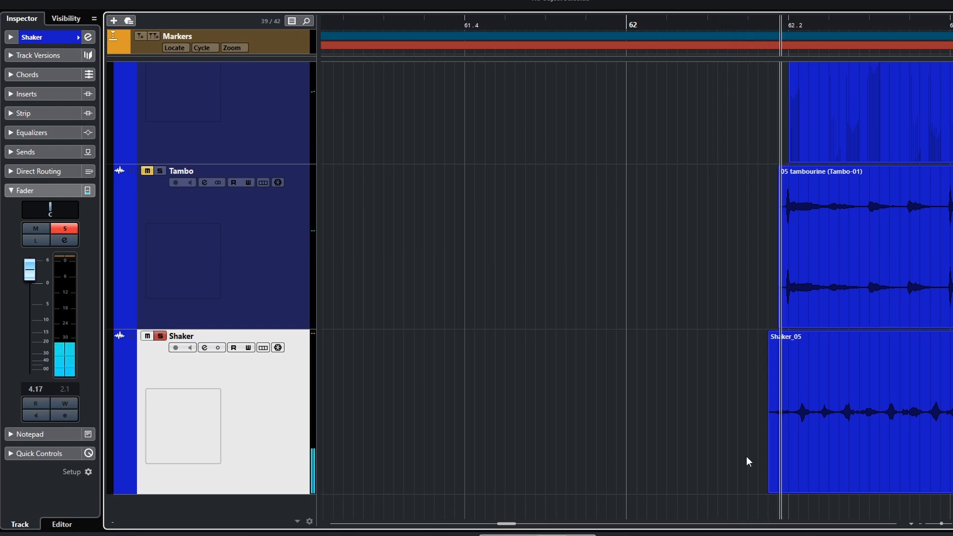
pyautogui.press('space')
pyautogui.press('space')
pyautogui.press('space')
pyautogui.press('space')
pyautogui.press('space')
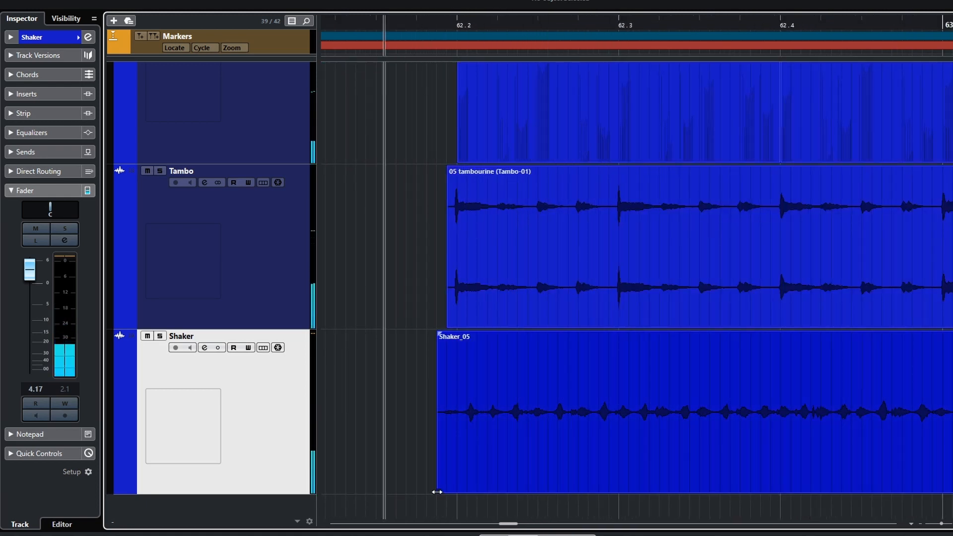
# - Trim Shaker_05's start to 62.1.4.89 with a 0.0.0.37 fade-in, and play the bridge through
pyautogui.moveTo(436, 492); pyautogui.dragTo(444, 492)
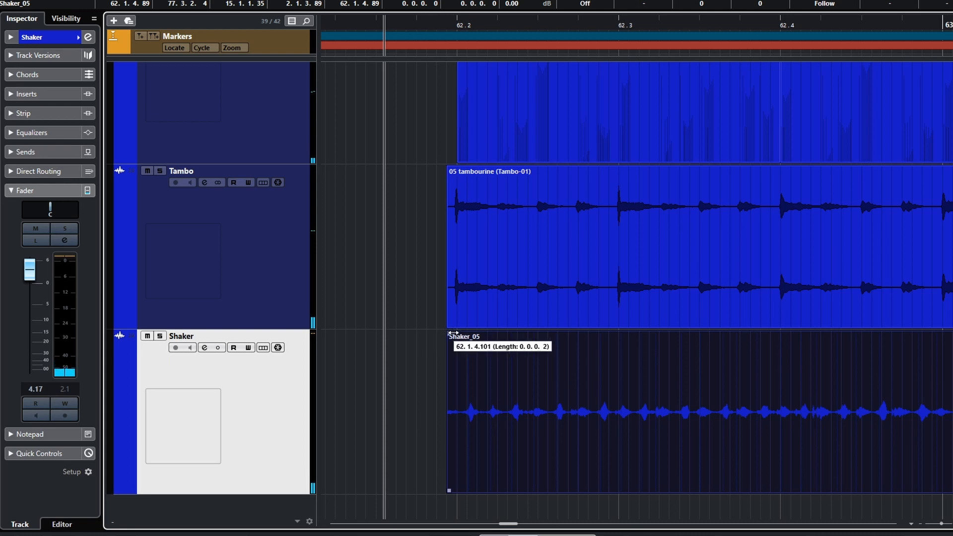
pyautogui.press('space')
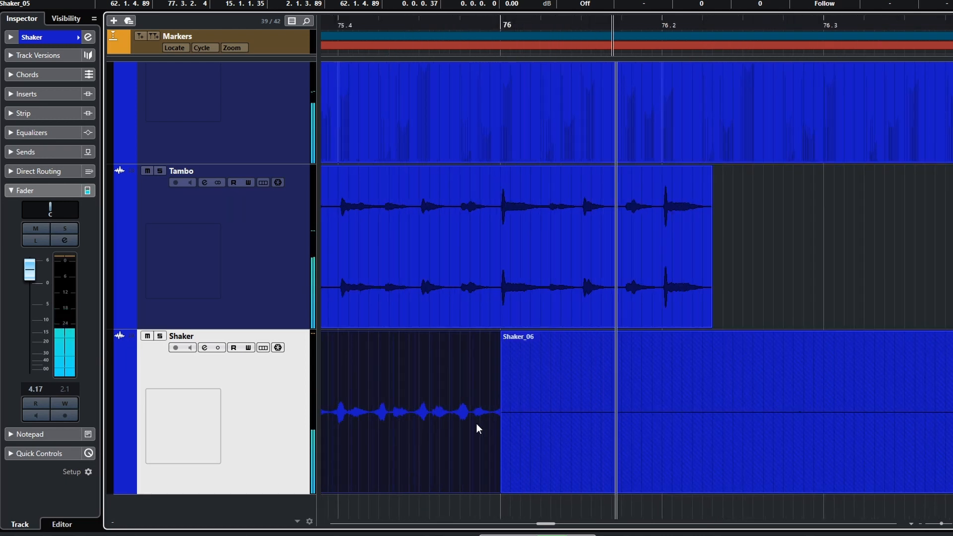
pyautogui.press('space')
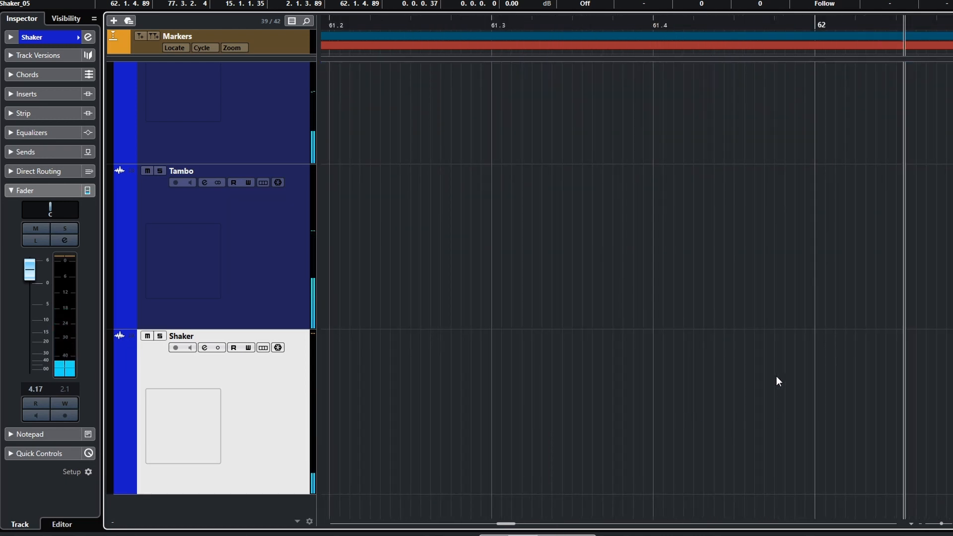
# - Trim Shaker_06's start to 76.4.4.119 to uncover the end of the Shaker_05 take
pyautogui.hscroll(10, 792, 376)
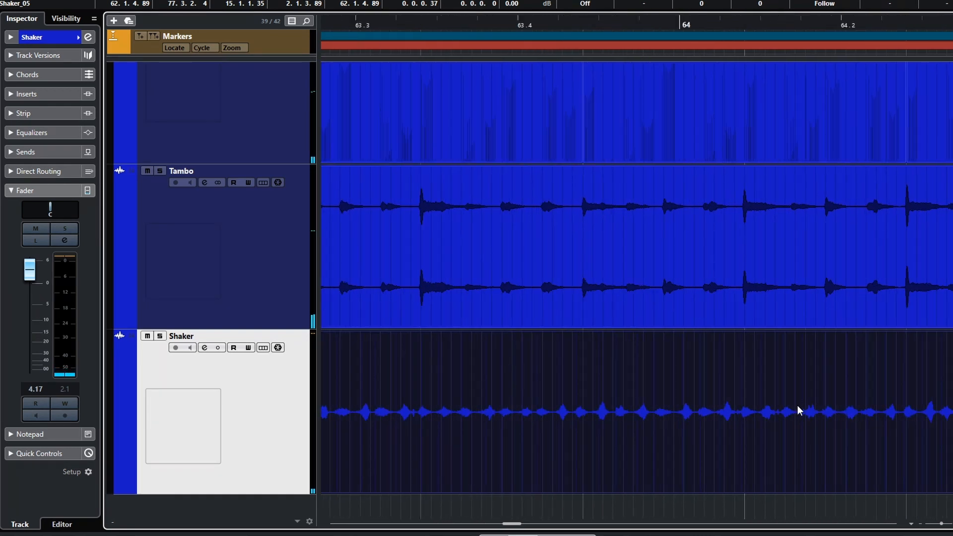
pyautogui.hscroll(15, 808, 414)
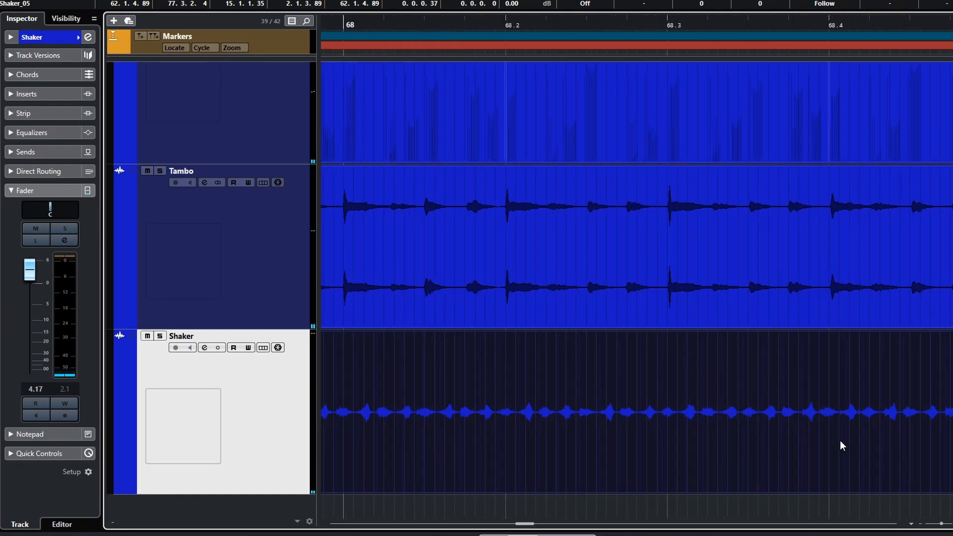
pyautogui.hscroll(15, 842, 456)
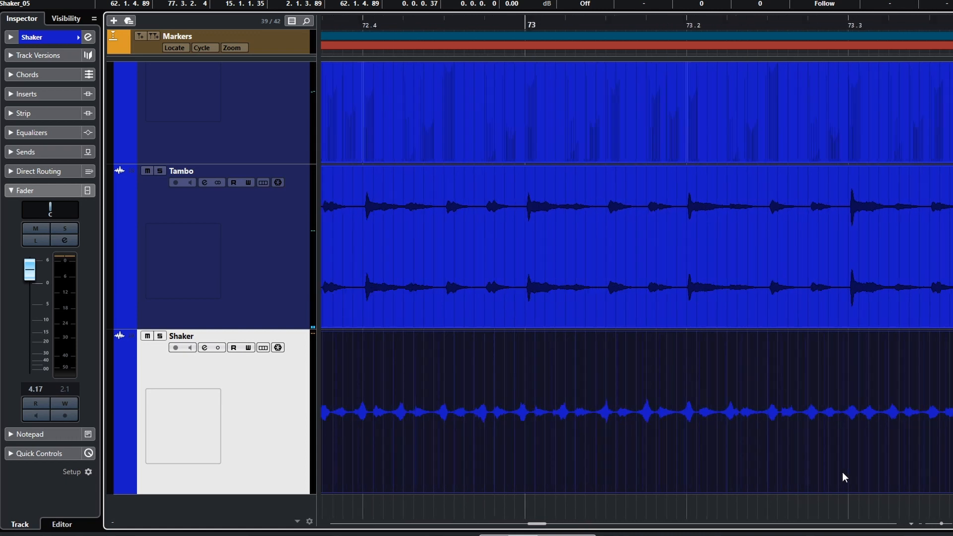
pyautogui.hscroll(15, 848, 478)
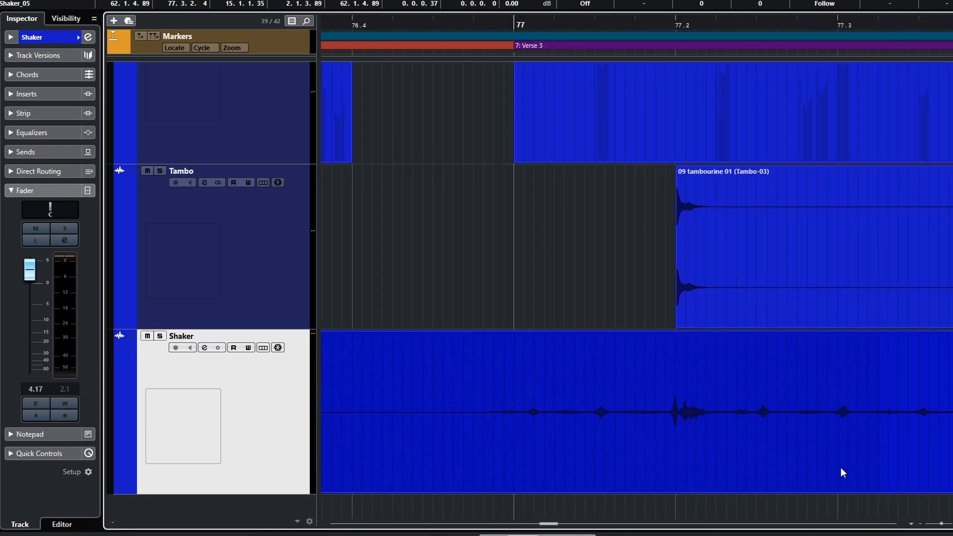
pyautogui.hscroll(-4, 625, 476)
pyautogui.moveTo(453, 491); pyautogui.dragTo(929, 464)
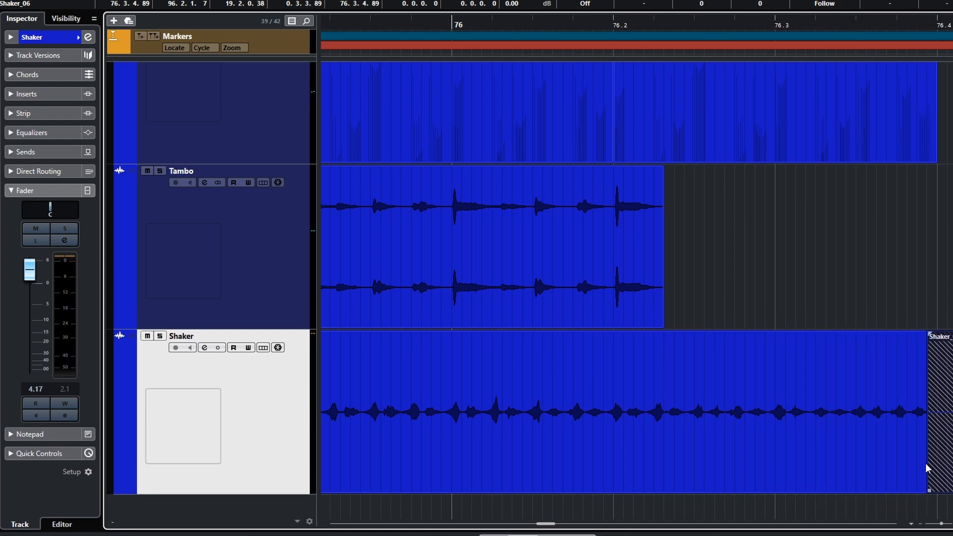
pyautogui.hscroll(3, 768, 478)
pyautogui.moveTo(538, 493); pyautogui.dragTo(708, 482)
pyautogui.hscroll(-8, 650, 470)
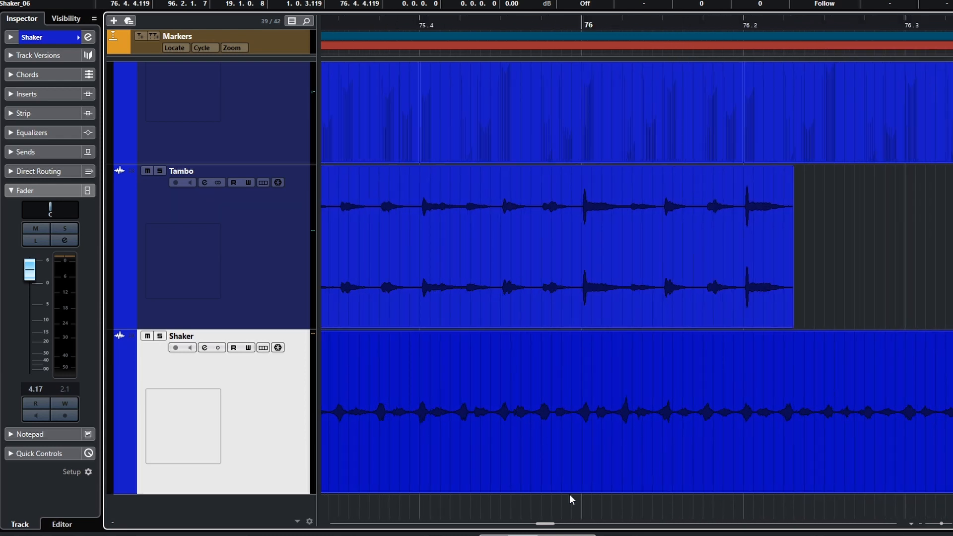
# - Play the Shaker ending around bar 76 and compare it with where the Stick and Tambo parts end
pyautogui.click(511, 506)
pyautogui.press('space')
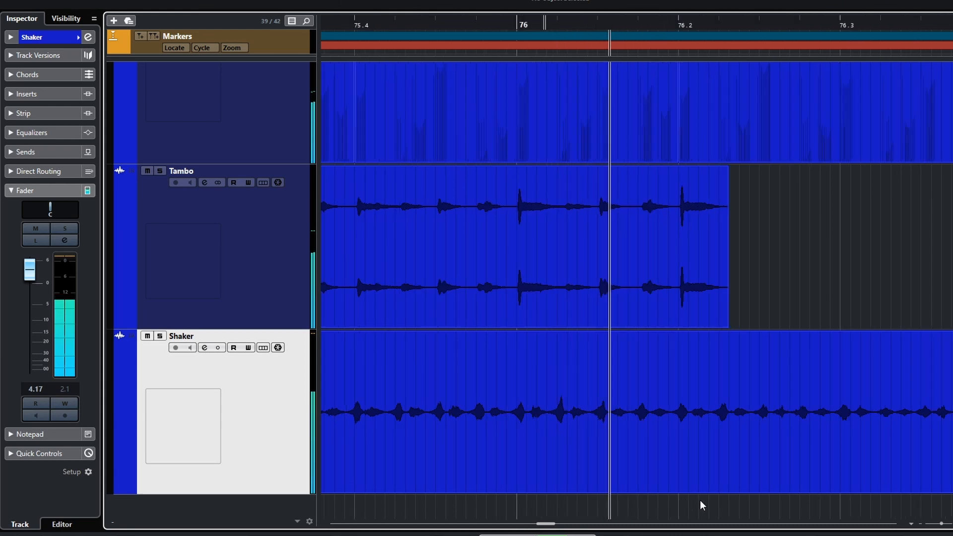
pyautogui.scroll(2, 604, 254)
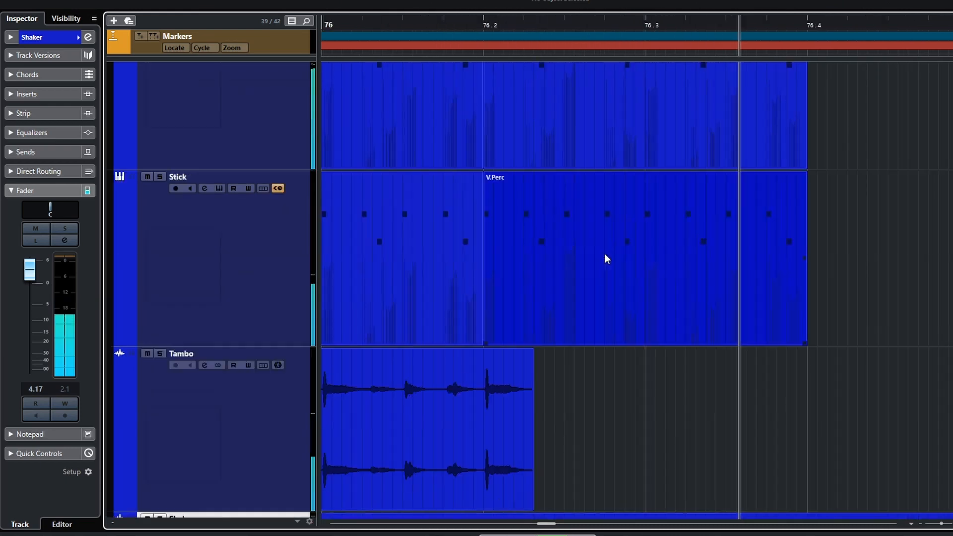
pyautogui.scroll(-2, 604, 271)
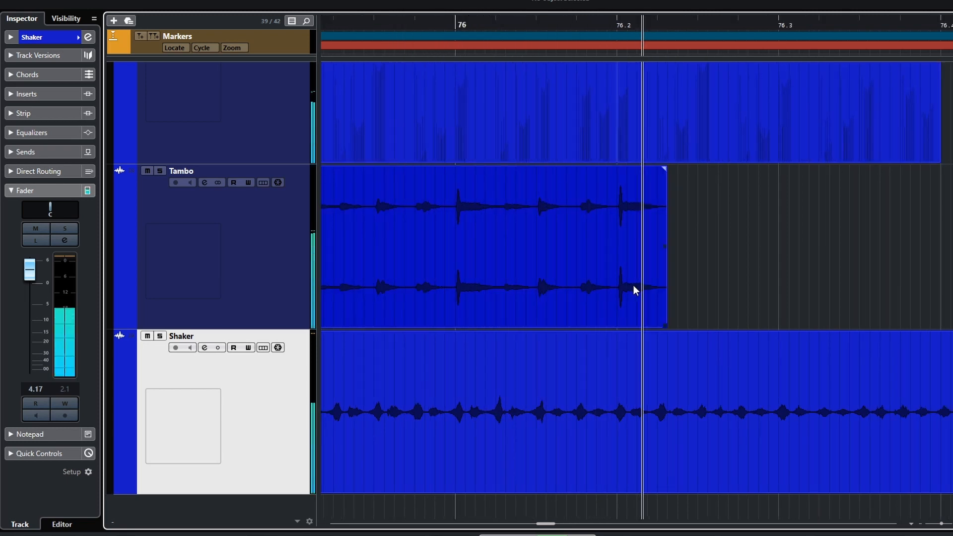
pyautogui.hscroll(2, 678, 276)
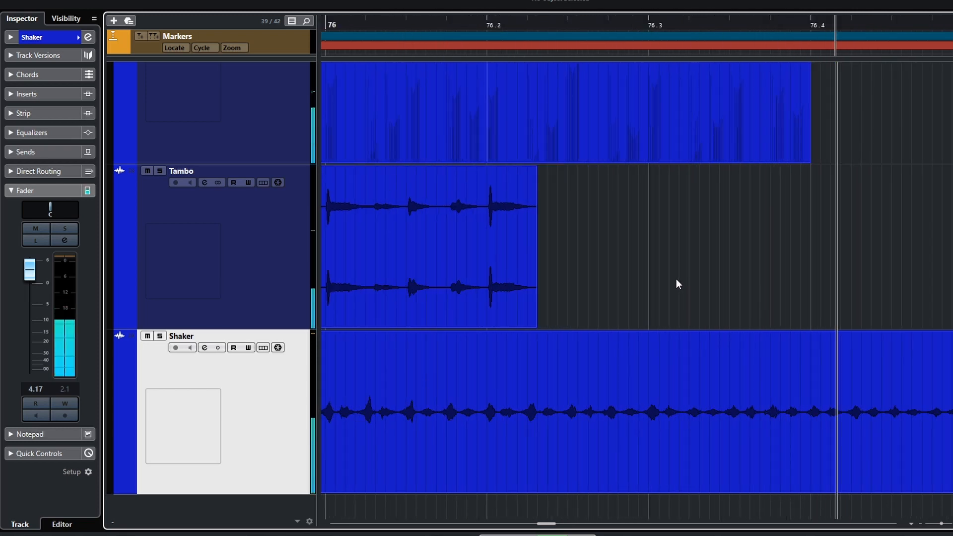
pyautogui.hscroll(3, 676, 281)
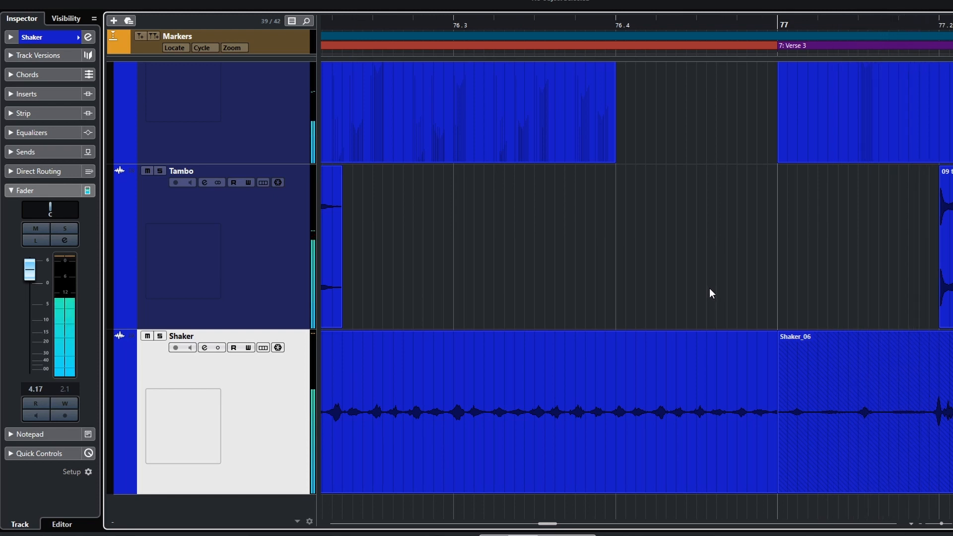
# - Trim Shaker_05's end to 76.4.1.0 with a 0.0.1.18 fade-out, and set Shaker_06's start back to 76.4.4.119
pyautogui.moveTo(779, 491); pyautogui.dragTo(829, 469)
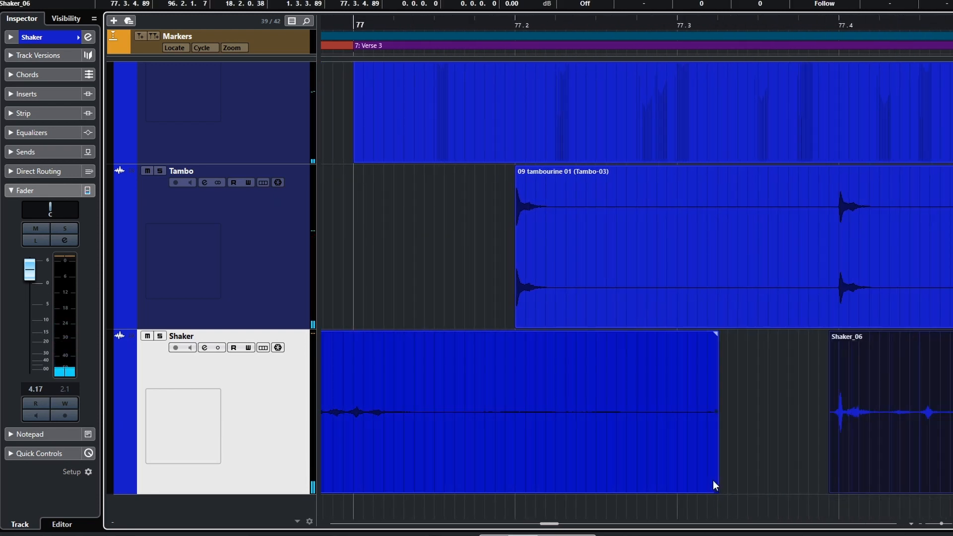
pyautogui.moveTo(714, 491); pyautogui.dragTo(328, 489)
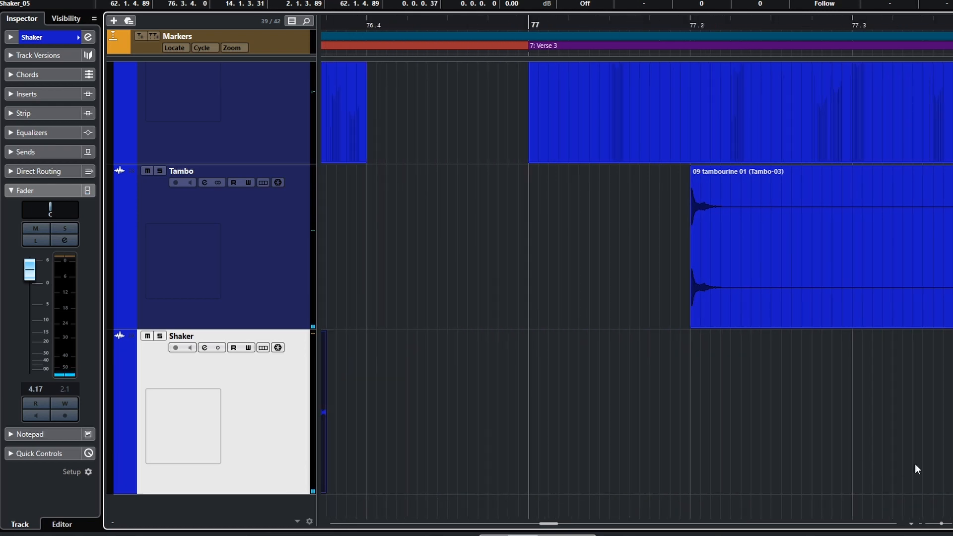
pyautogui.hscroll(3, 838, 464)
pyautogui.moveTo(810, 493); pyautogui.dragTo(432, 467)
pyautogui.hscroll(-4, 606, 444)
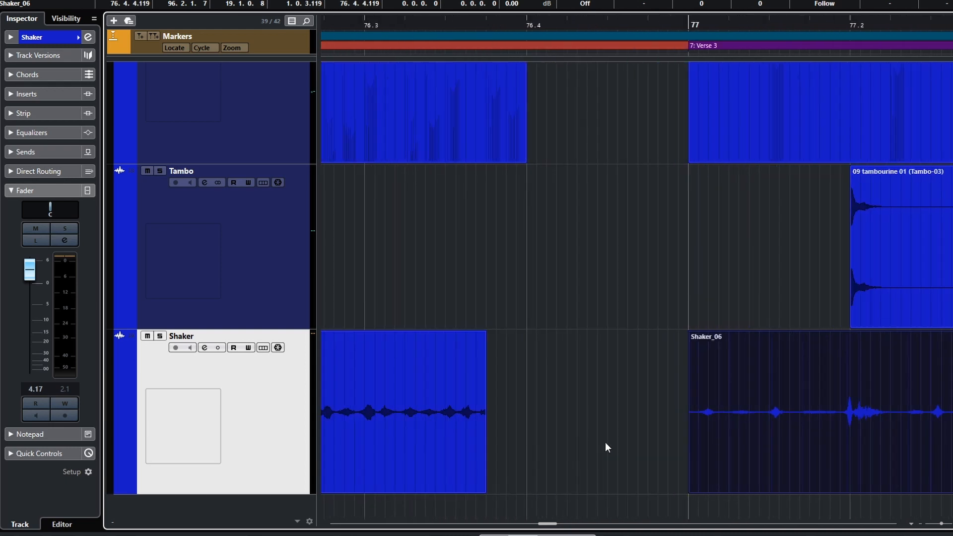
pyautogui.hscroll(-4, 606, 447)
pyautogui.moveTo(747, 493); pyautogui.dragTo(785, 492)
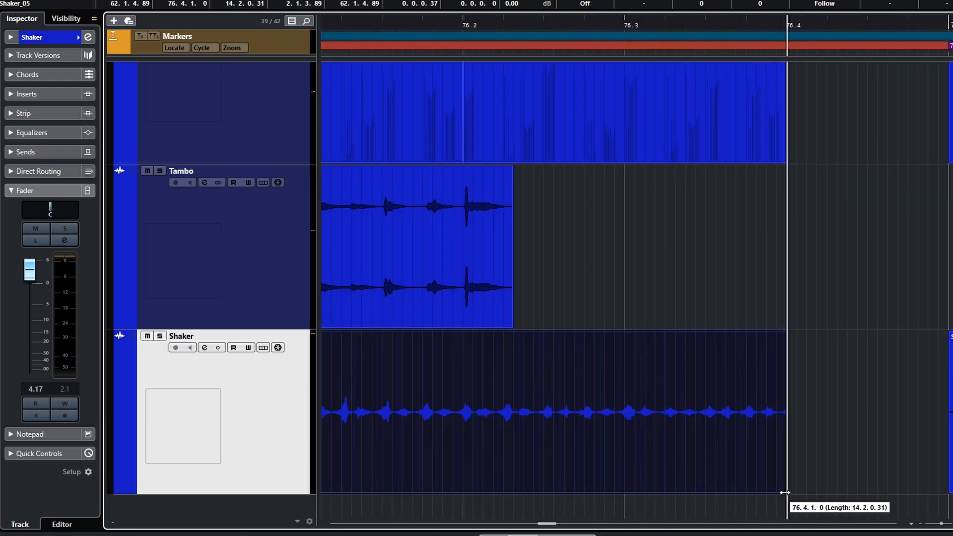
pyautogui.press('space')
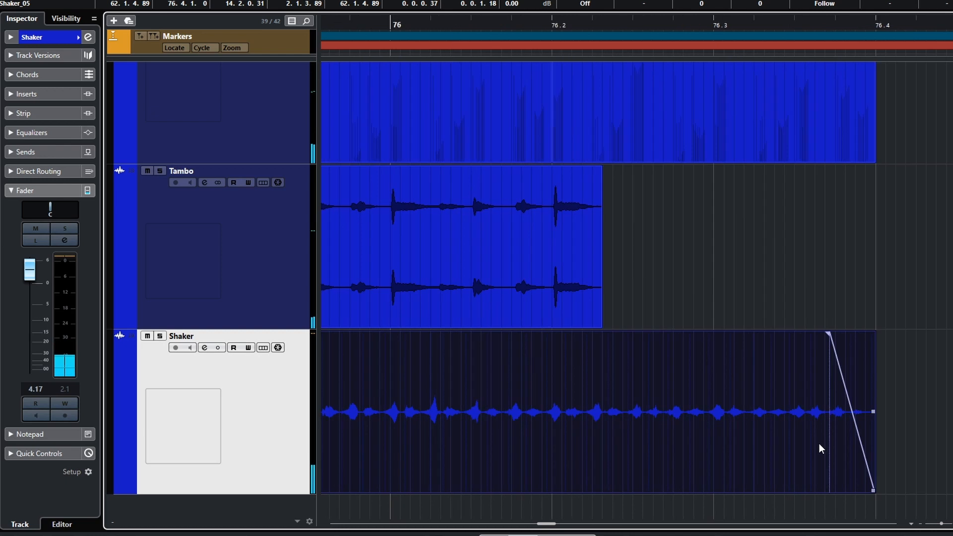
# - Shorten Shaker_05's end to 76.2.2.30, in line with the end of the tambourine event, and play the ending
pyautogui.moveTo(715, 479); pyautogui.dragTo(599, 461)
pyautogui.press('space')
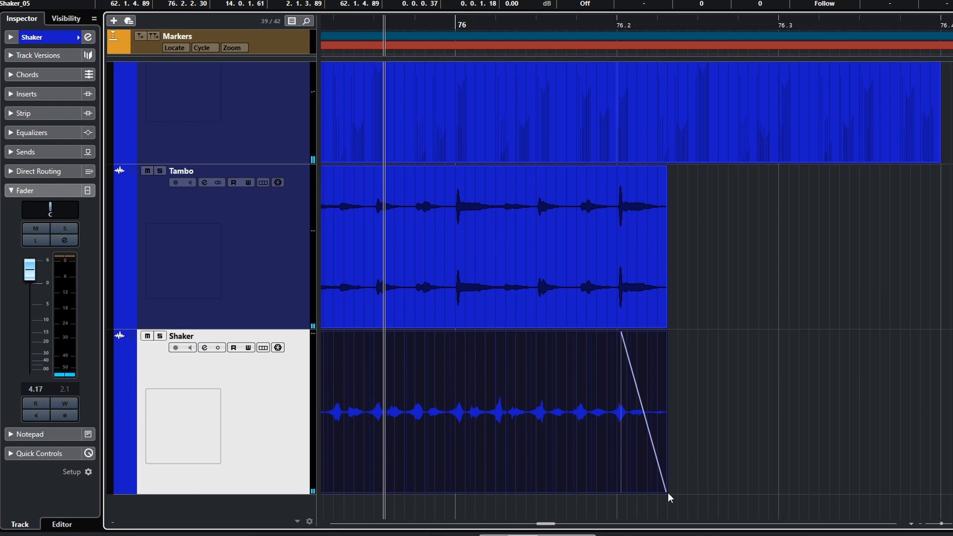
# - Try Shaker_05's end at 76.4.1.0, then set it back to 76.2.2.30 and give it a 0.0.1.2 fade-out
pyautogui.moveTo(666, 479); pyautogui.dragTo(939, 478)
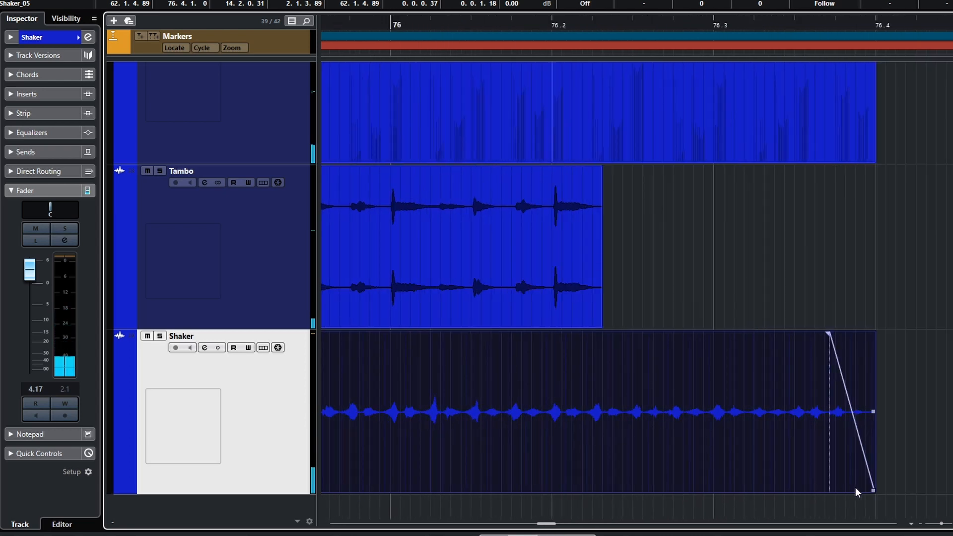
pyautogui.moveTo(874, 490); pyautogui.dragTo(598, 481)
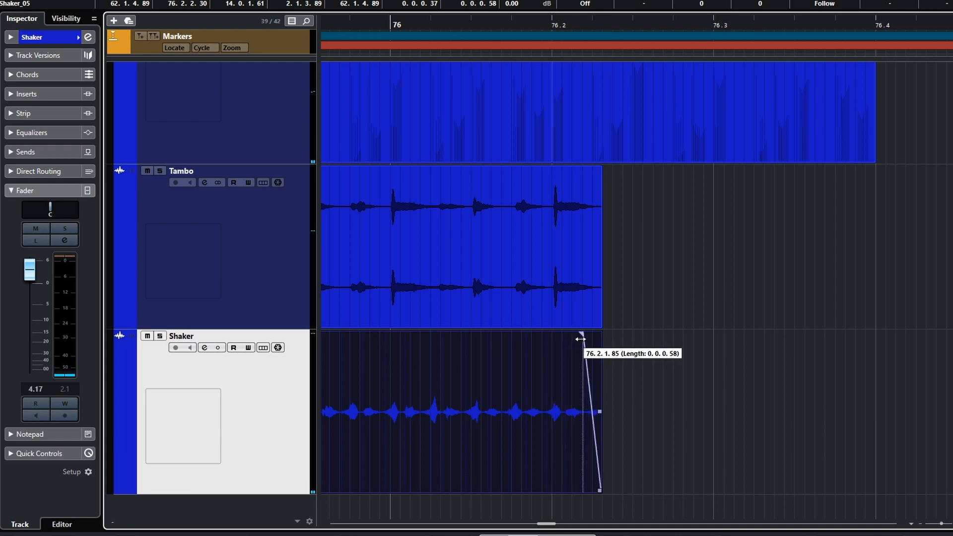
pyautogui.moveTo(580, 339); pyautogui.dragTo(560, 339)
pyautogui.hscroll(3, 455, 385)
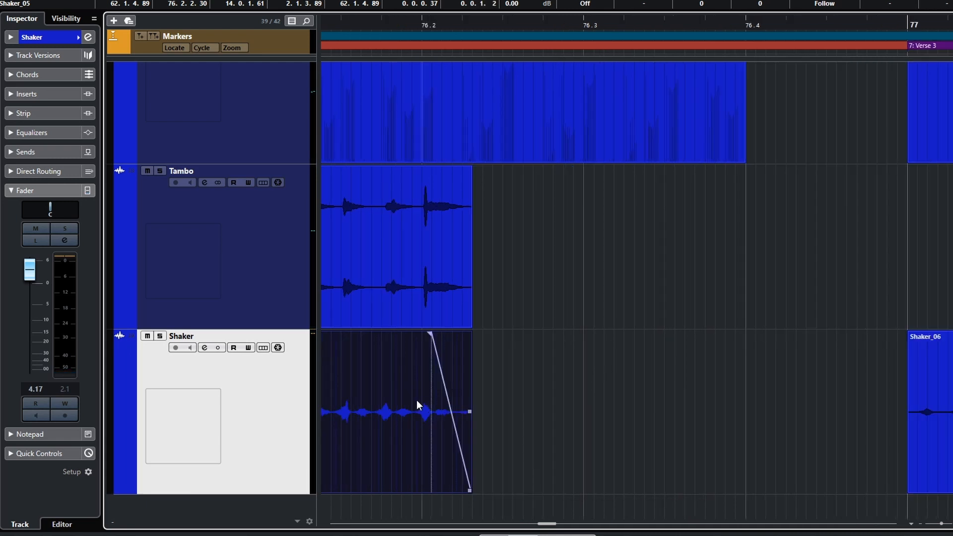
# - Play the transition into Verse 3, give Shaker_06 a 0.0.0.35 fade-in, and listen on through the section
pyautogui.hscroll(6, 739, 376)
pyautogui.click(536, 444)
pyautogui.hscroll(3, 615, 450)
pyautogui.press('space')
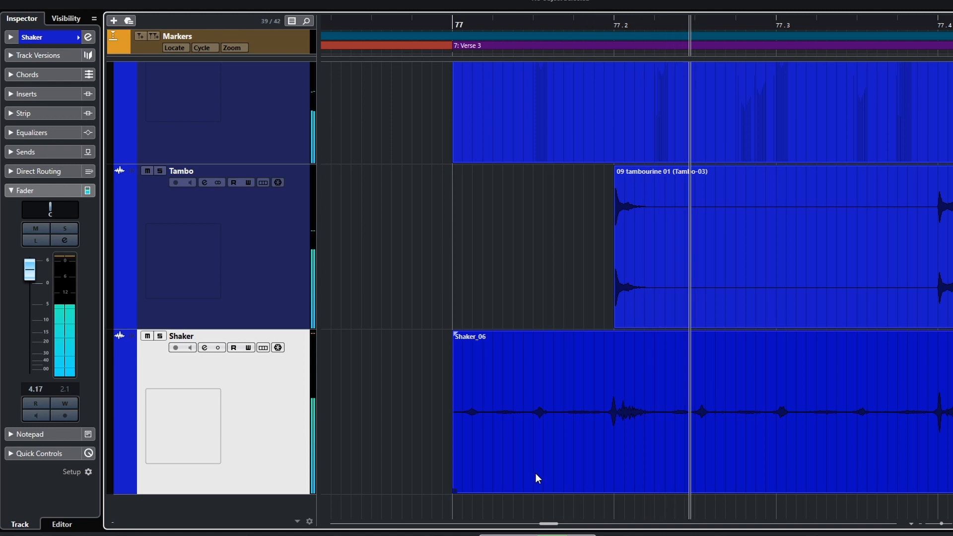
pyautogui.press('space')
pyautogui.press('space')
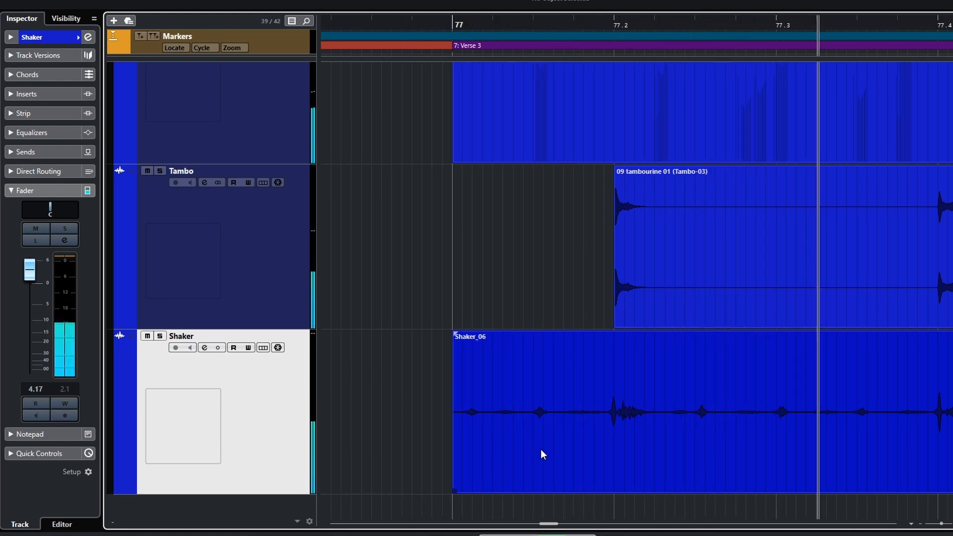
pyautogui.press('space')
pyautogui.hscroll(5, 671, 464)
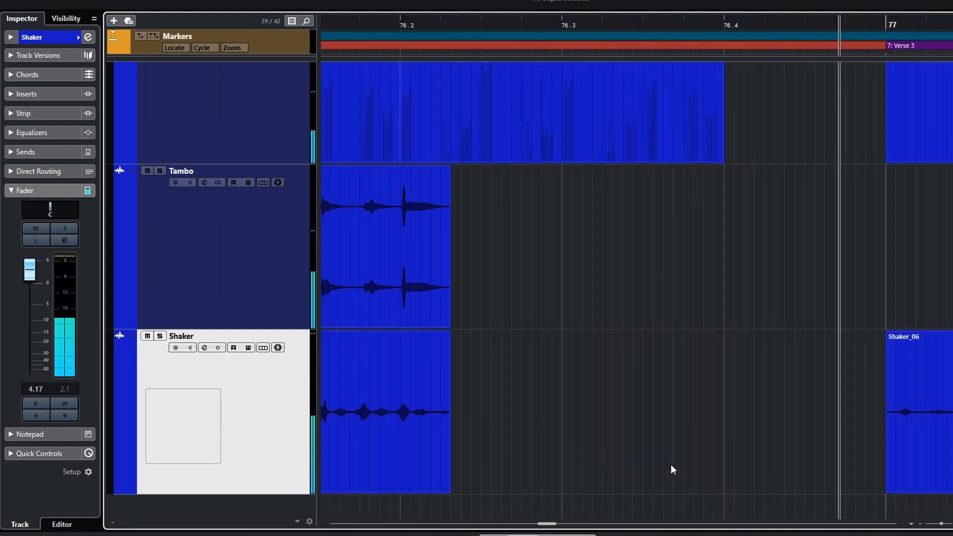
pyautogui.moveTo(626, 335); pyautogui.dragTo(639, 335)
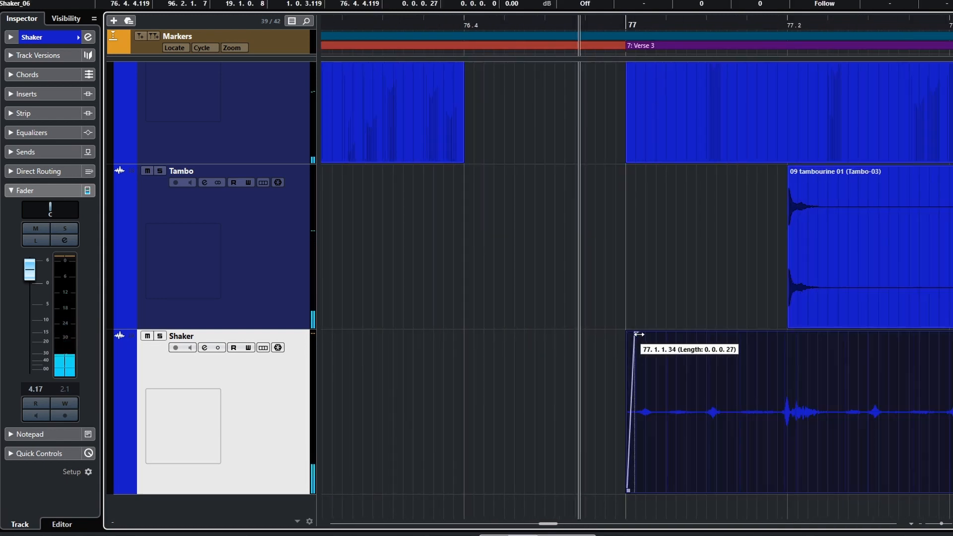
pyautogui.press('space')
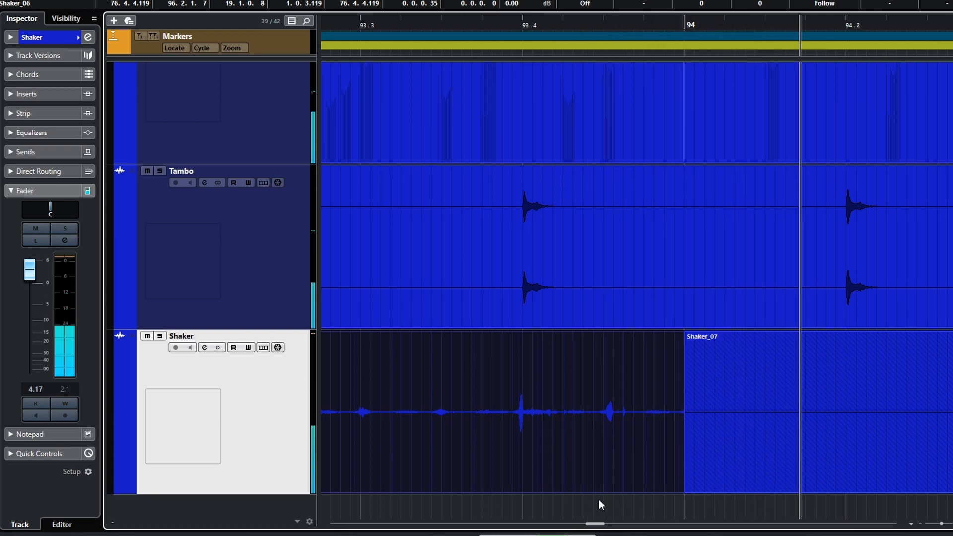
# - Trim Shaker_07's start to about 96.3, extend Shaker_06's end to 94.4.4.59, and play the passage into the Outro
pyautogui.click(527, 501)
pyautogui.hscroll(3, 641, 497)
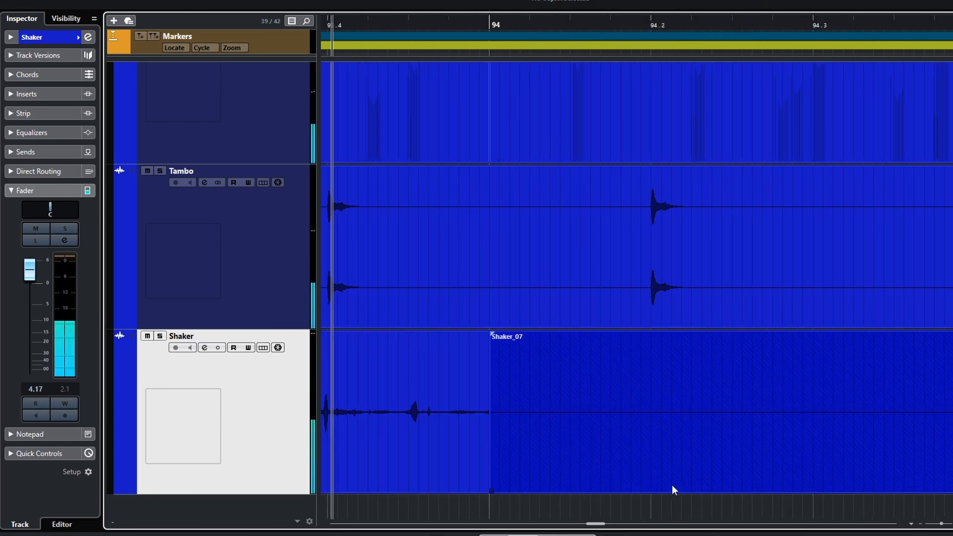
pyautogui.moveTo(496, 494); pyautogui.dragTo(829, 455)
pyautogui.hscroll(4, 684, 481)
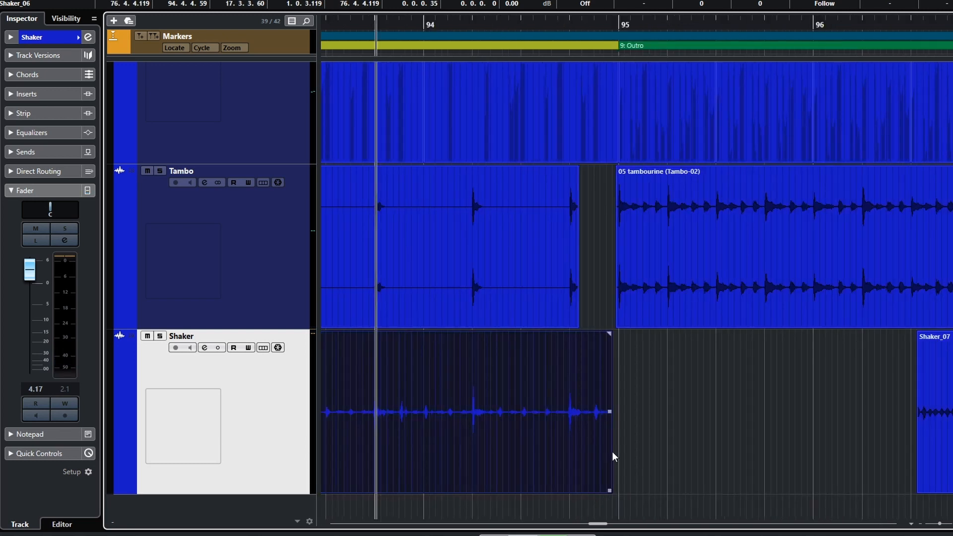
pyautogui.press('space')
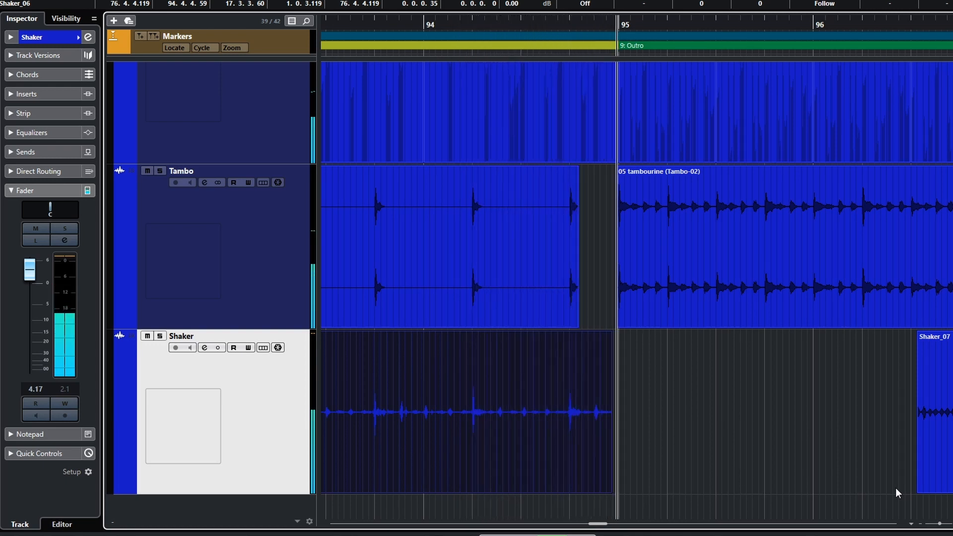
# - Try shortening Shaker_06's end to 94.4.2.60 with a 0.0.0.99 fade-out, and play the transition into the Outro
pyautogui.press('space')
pyautogui.moveTo(609, 490); pyautogui.dragTo(584, 489)
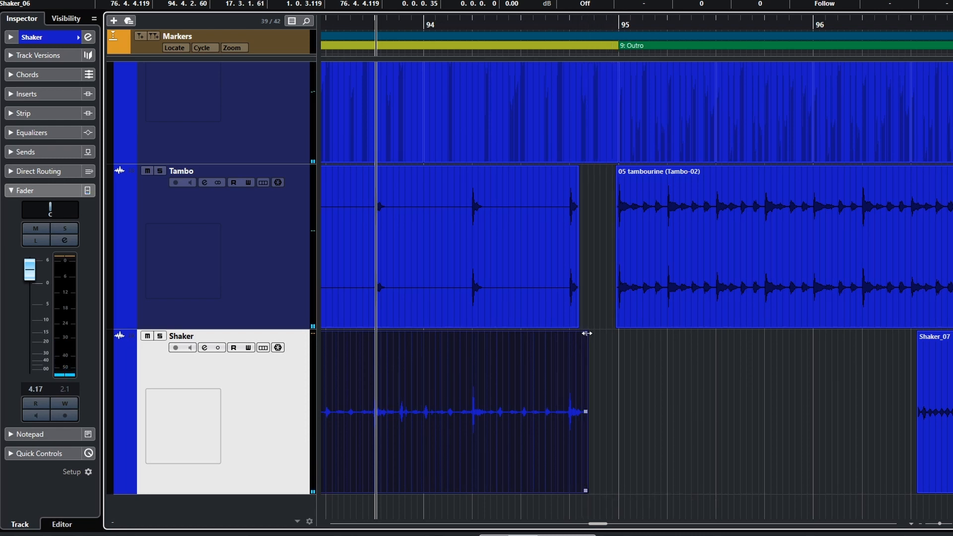
pyautogui.press('space')
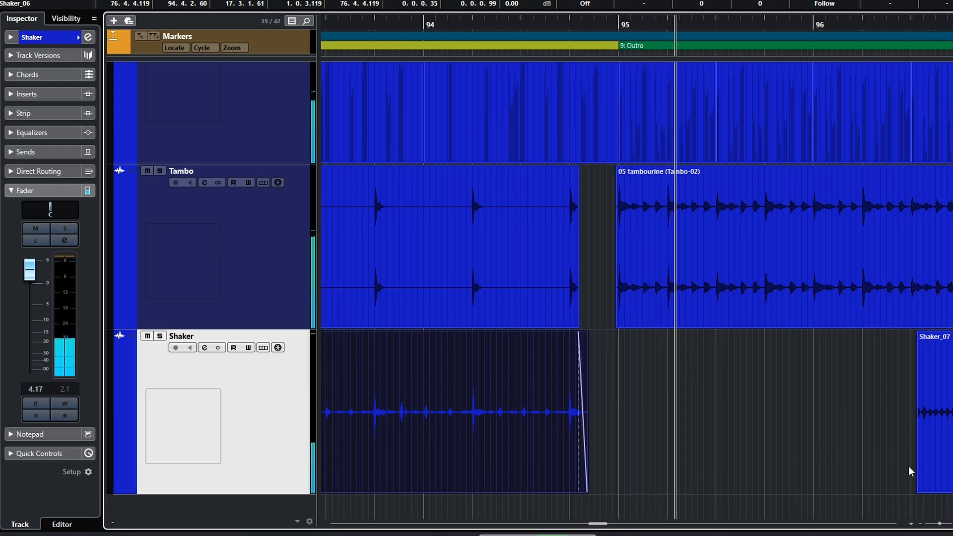
pyautogui.press('space')
# - Set Shaker_07's start to 94.4.4.89, just before the Outro, add a 0.0.0.39 fade-in, and play the entry
pyautogui.moveTo(921, 492); pyautogui.dragTo(617, 473)
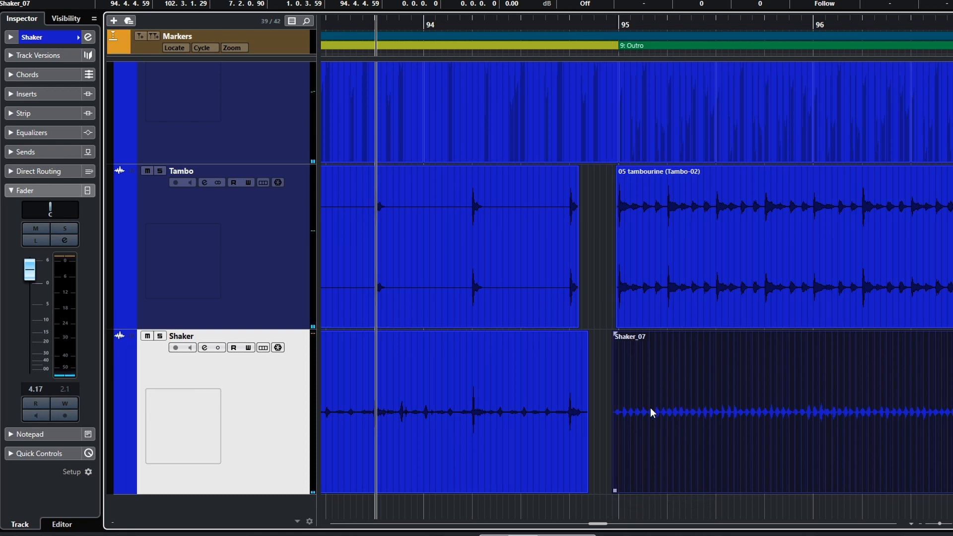
pyautogui.scroll(6, 640, 482)
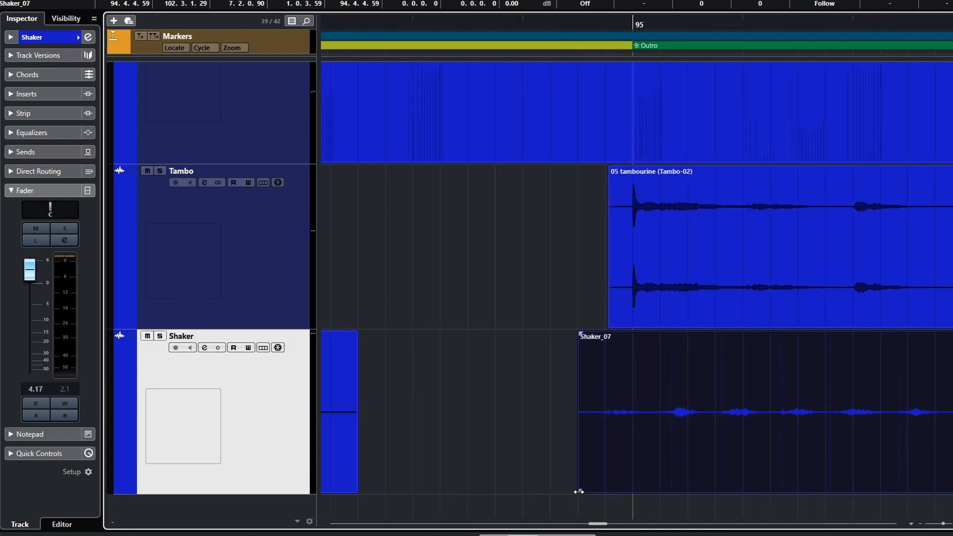
pyautogui.moveTo(584, 493); pyautogui.dragTo(596, 487)
pyautogui.moveTo(608, 334); pyautogui.dragTo(608, 335)
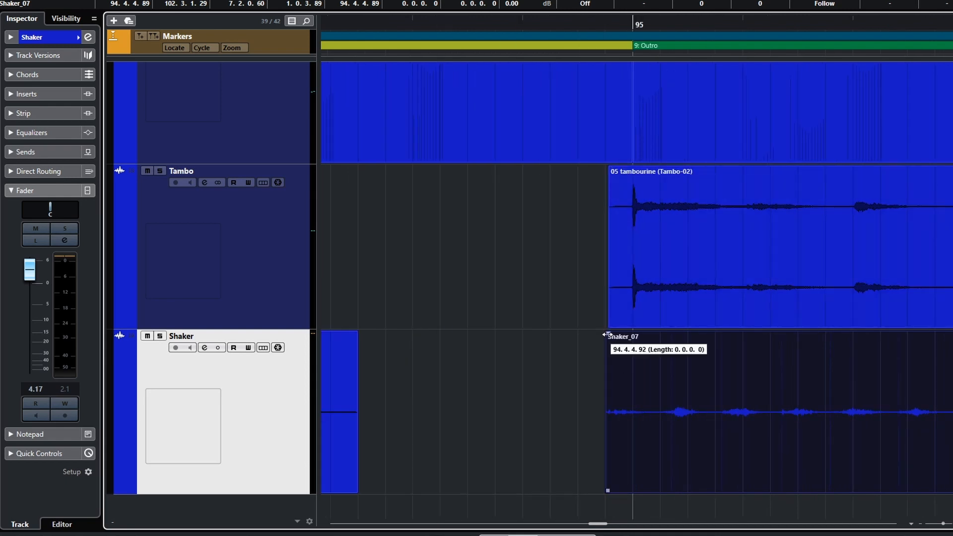
pyautogui.press('space')
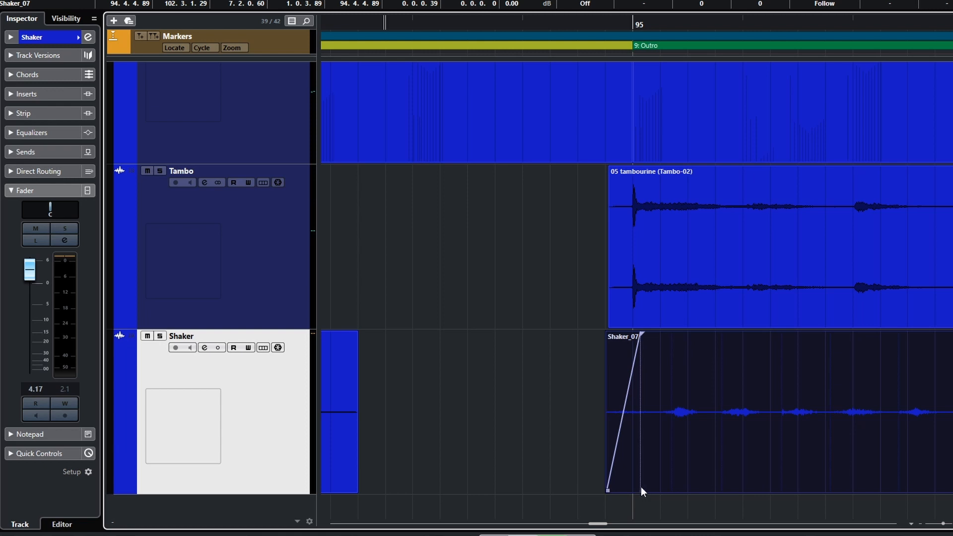
pyautogui.scroll(-3, 726, 443)
pyautogui.scroll(-2, 726, 443)
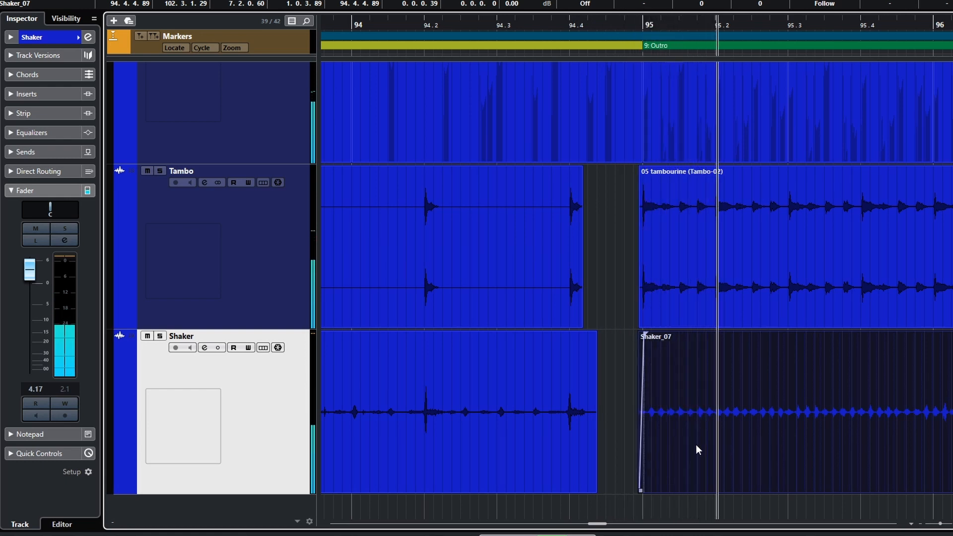
# - Replay the Outro transition, remove Shaker_06's fade-out, and extend its end to 94.4.4.119 to meet Shaker_07
pyautogui.press('space')
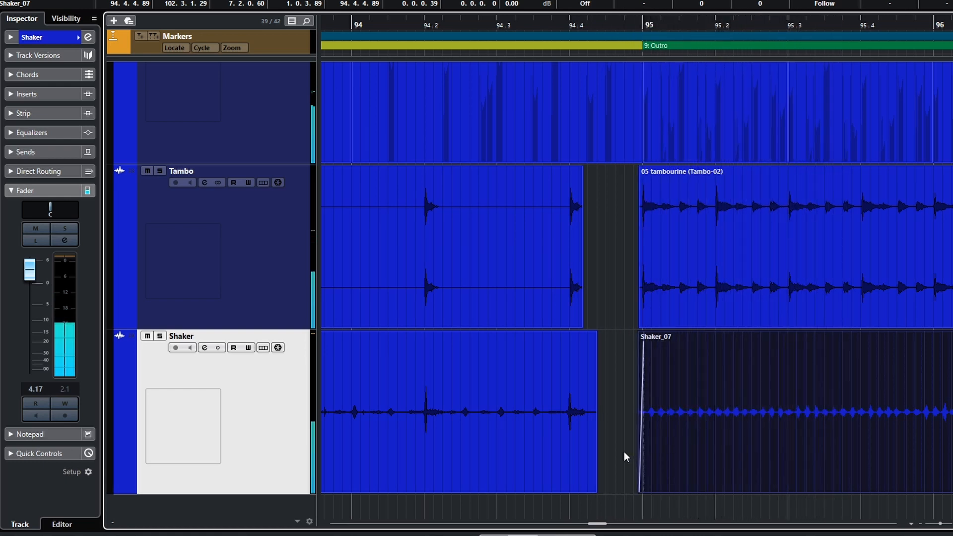
pyautogui.press('space')
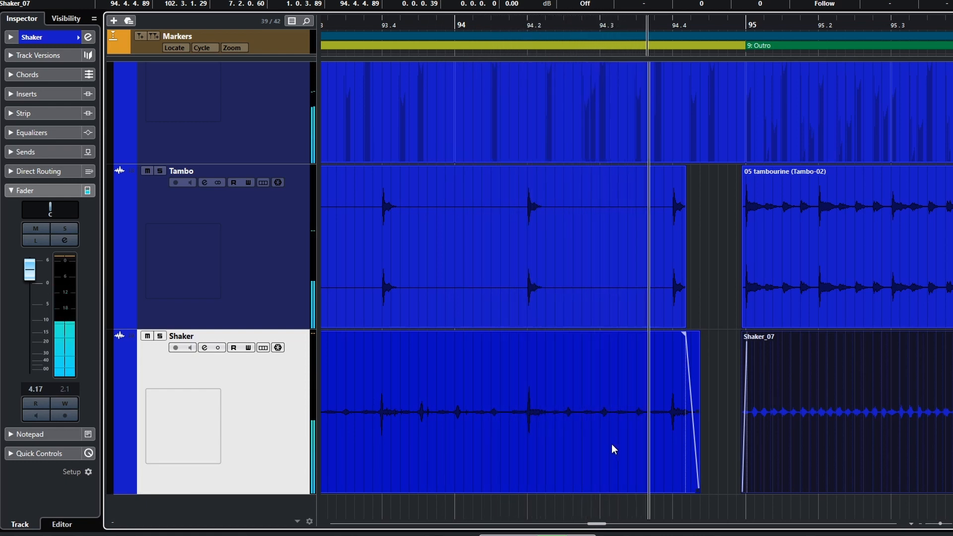
pyautogui.press('space')
pyautogui.moveTo(684, 338); pyautogui.dragTo(752, 368)
pyautogui.moveTo(698, 491); pyautogui.dragTo(744, 493)
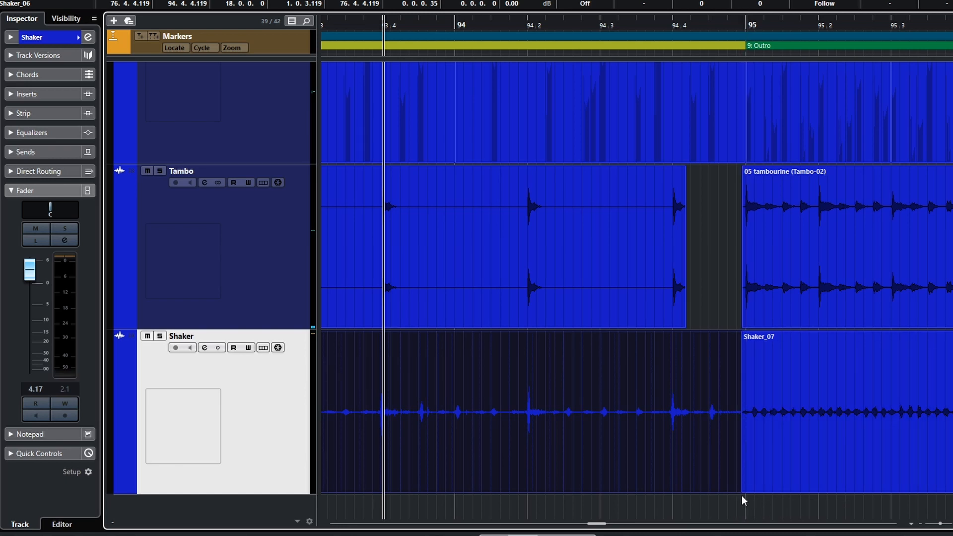
pyautogui.press('space')
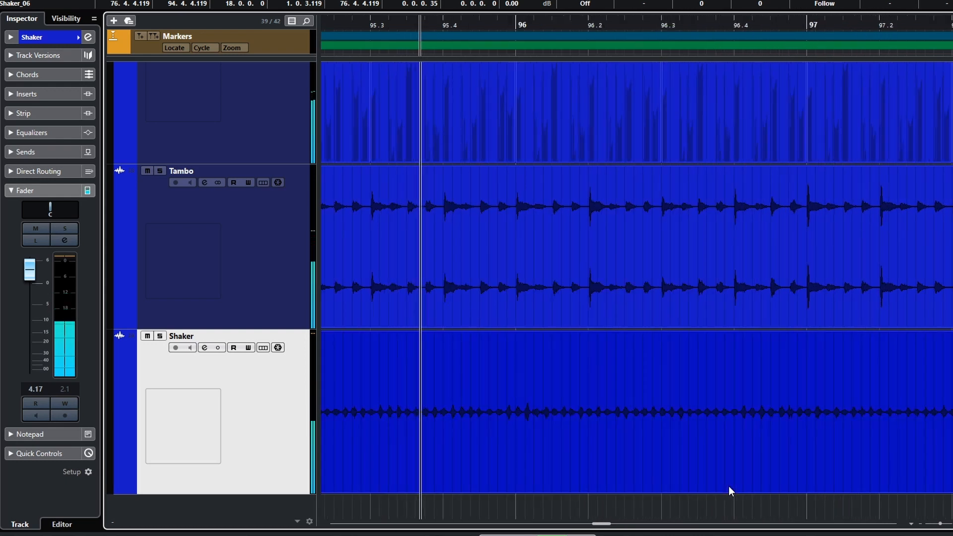
# - Play the Outro and compare where the Woodconga, Stick and Tambo parts end with the end of Shaker_07
pyautogui.press('space')
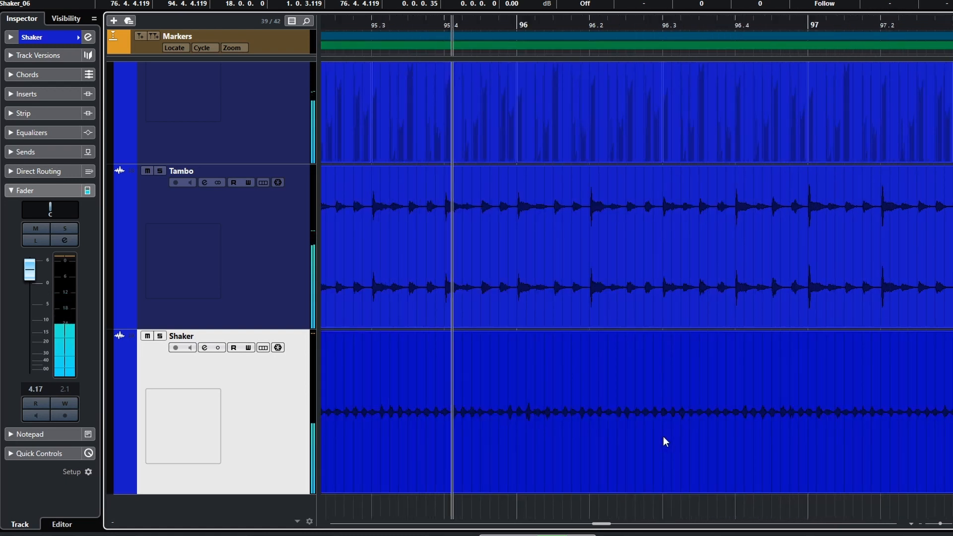
pyautogui.press('space')
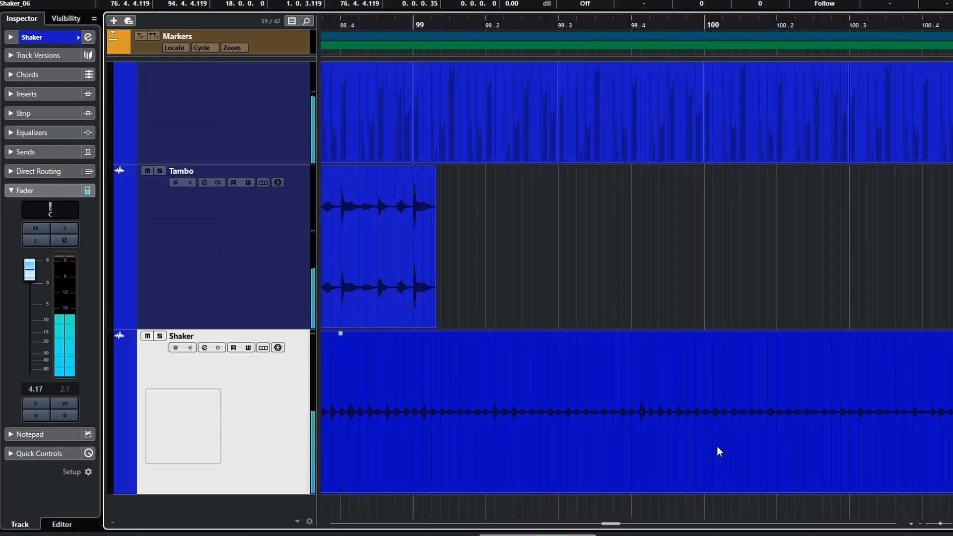
pyautogui.scroll(-2, 717, 446)
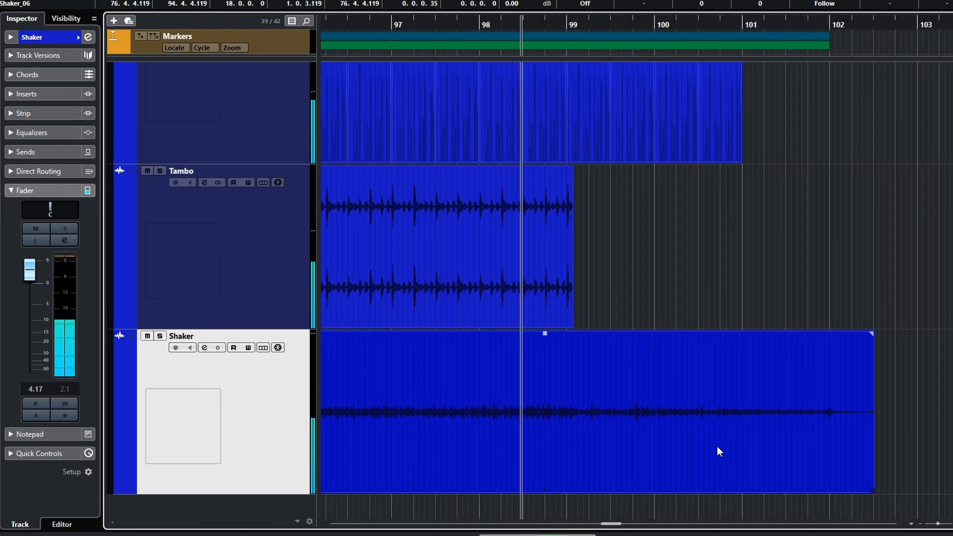
pyautogui.scroll(3, 747, 413)
pyautogui.scroll(2, 748, 414)
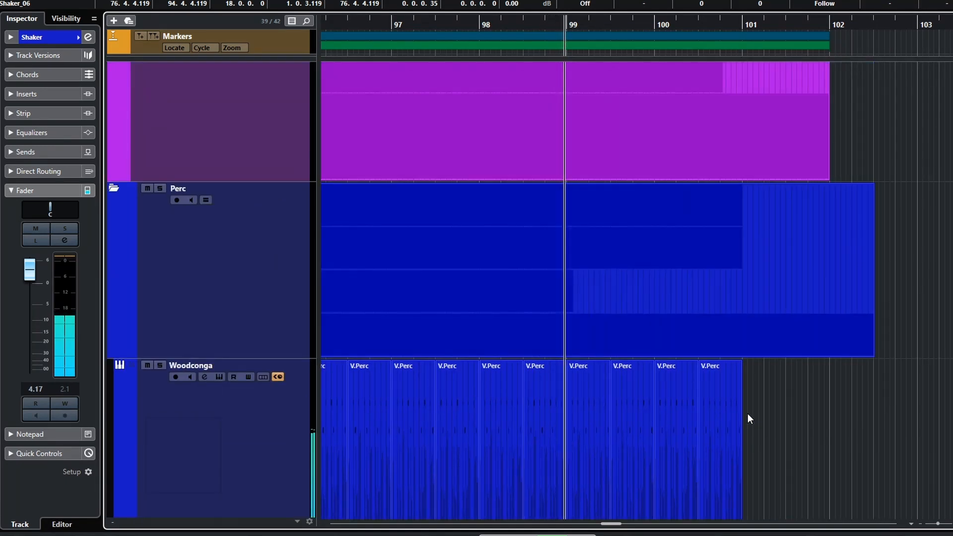
pyautogui.scroll(-3, 748, 419)
pyautogui.scroll(-1, 748, 422)
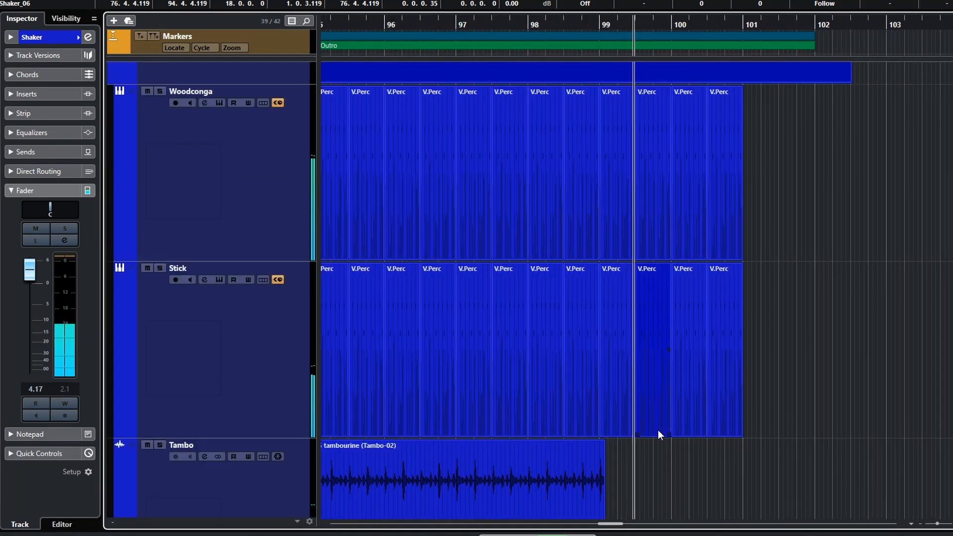
# - Examine the song's ending around bars 101 and 102, comparing the Shaker with the Keys and percussion parts during playback
pyautogui.press('8')
pyautogui.press('g')
pyautogui.hotkey('shift', 'g')
pyautogui.hotkey('shift', 'g')
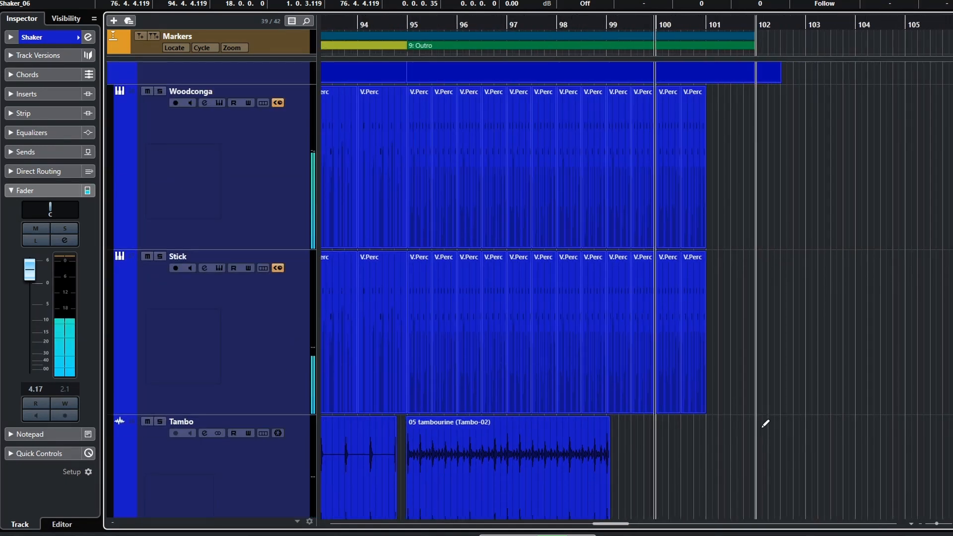
pyautogui.press('g')
pyautogui.hotkey('shift', 'g')
pyautogui.hotkey('shift', 'g')
pyautogui.hotkey('shift', 'g')
pyautogui.hotkey('shift', 'g')
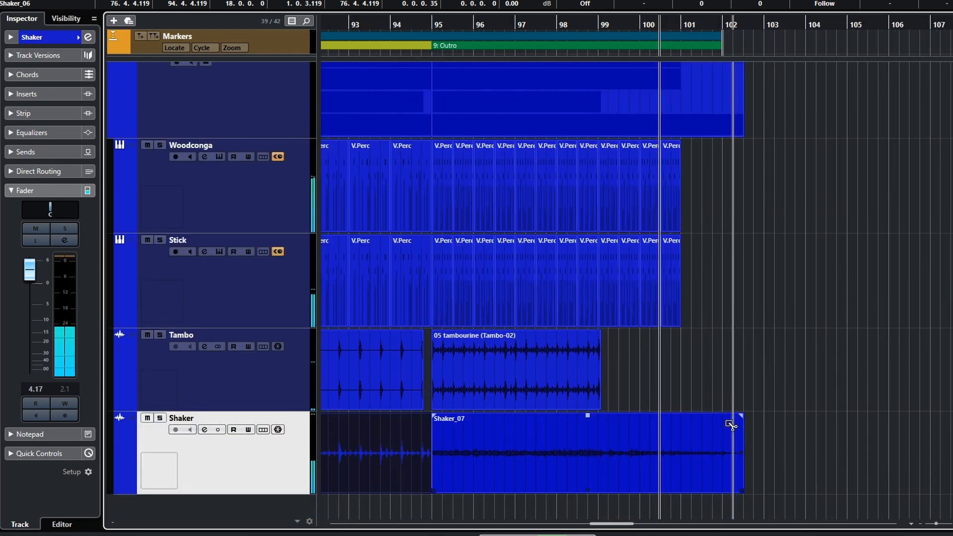
pyautogui.hotkey('shift', 'g')
pyautogui.press('1')
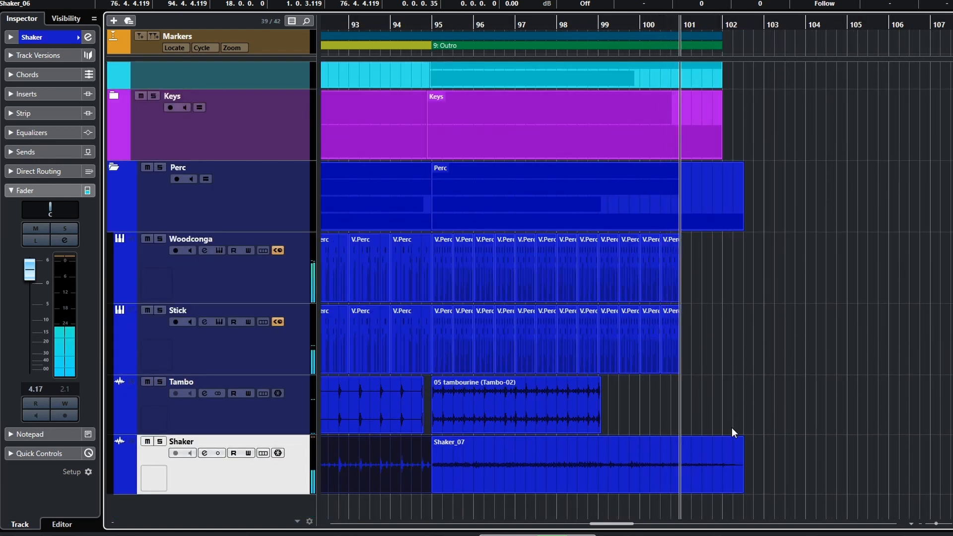
pyautogui.press('h')
pyautogui.press('h')
pyautogui.press('h')
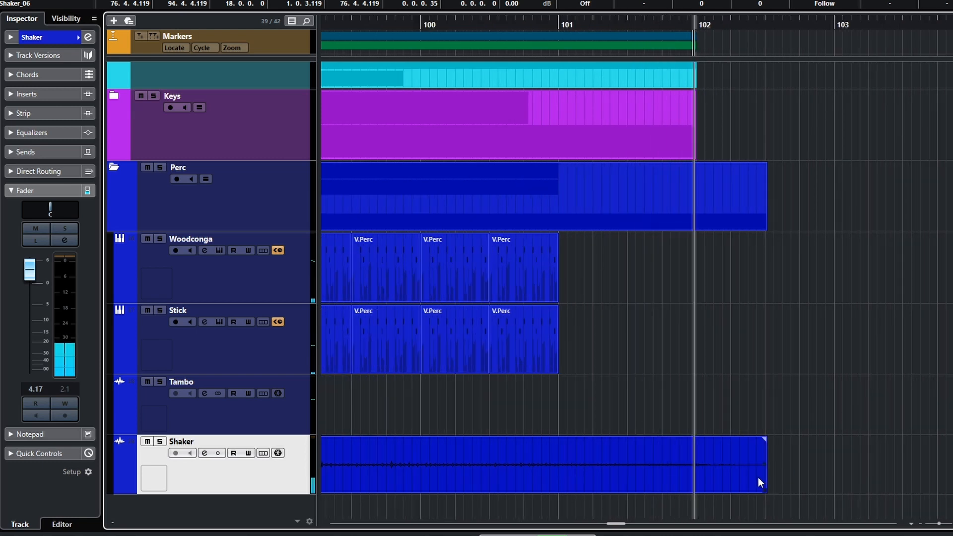
# - Trim Shaker_07's end to bar 102 with a 0.0.2.37 fade-out and play the ending
pyautogui.press('space')
pyautogui.moveTo(765, 493); pyautogui.dragTo(696, 494)
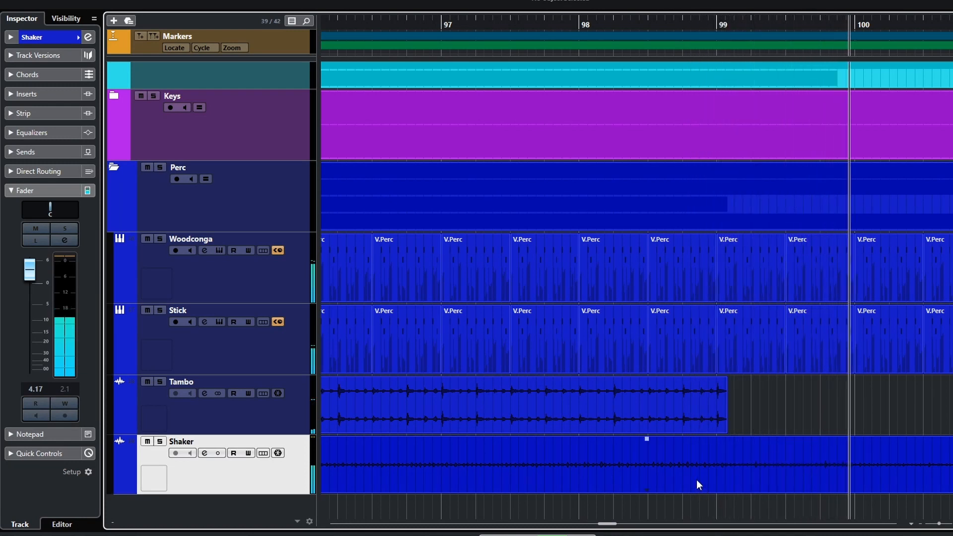
pyautogui.hscroll(5, 722, 465)
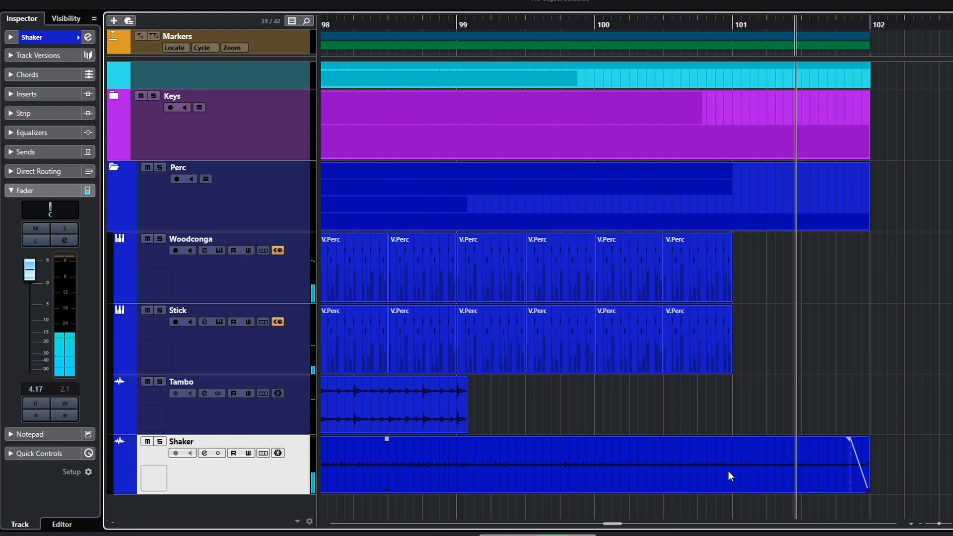
# - Shorten Shaker_07's end to 100.4.4.119, in line with the Woodconga and Stick parts, and play the ending
pyautogui.press('space')
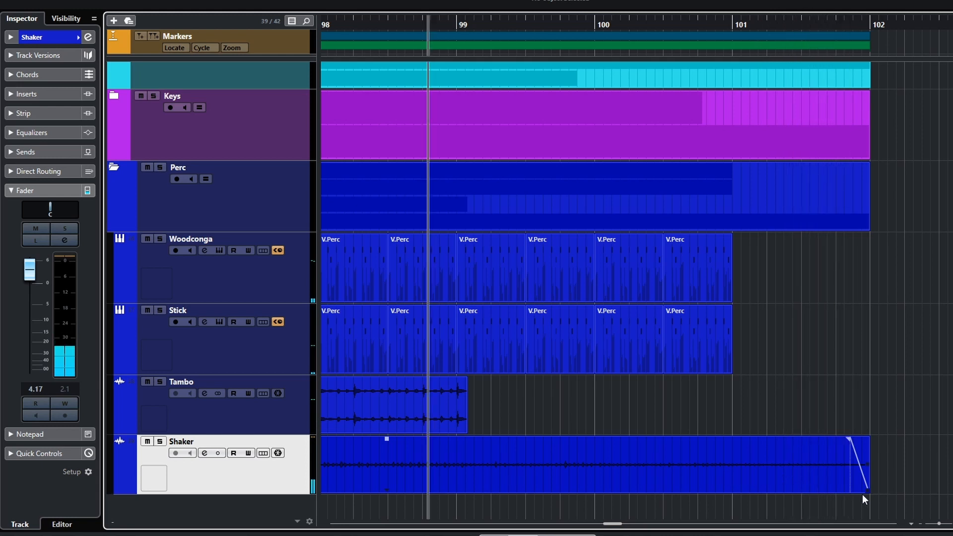
pyautogui.moveTo(867, 492); pyautogui.dragTo(731, 490)
pyautogui.press('space')
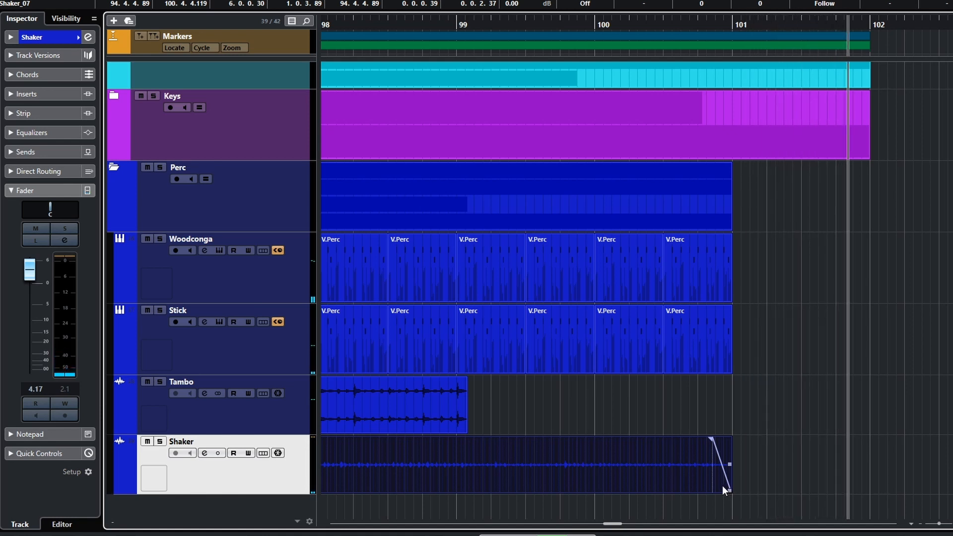
# - Play the transition from Chorus 3 into the Outro at bar 95, comparing the Shaker with the Tambo part
pyautogui.press('space')
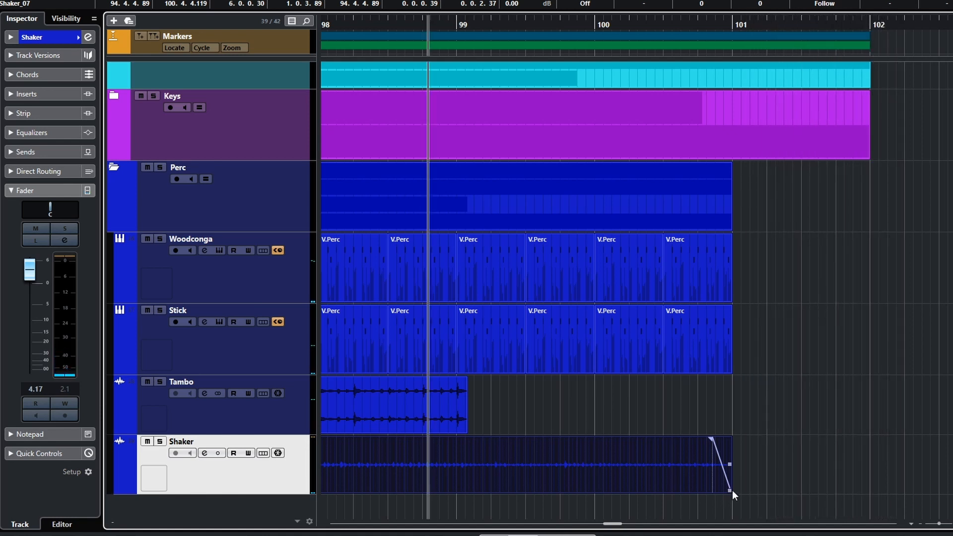
pyautogui.hscroll(-9, 723, 492)
pyautogui.scroll(-3, 634, 496)
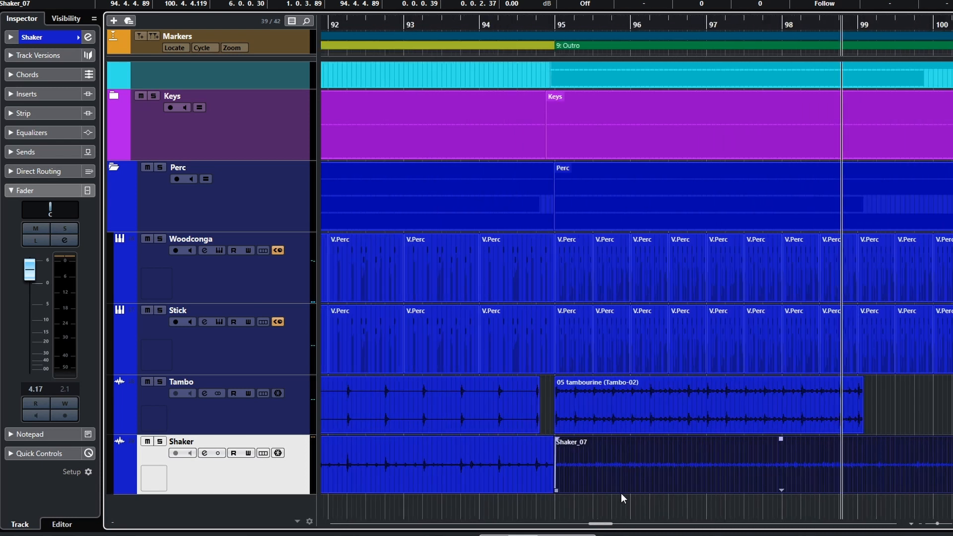
pyautogui.click(511, 510)
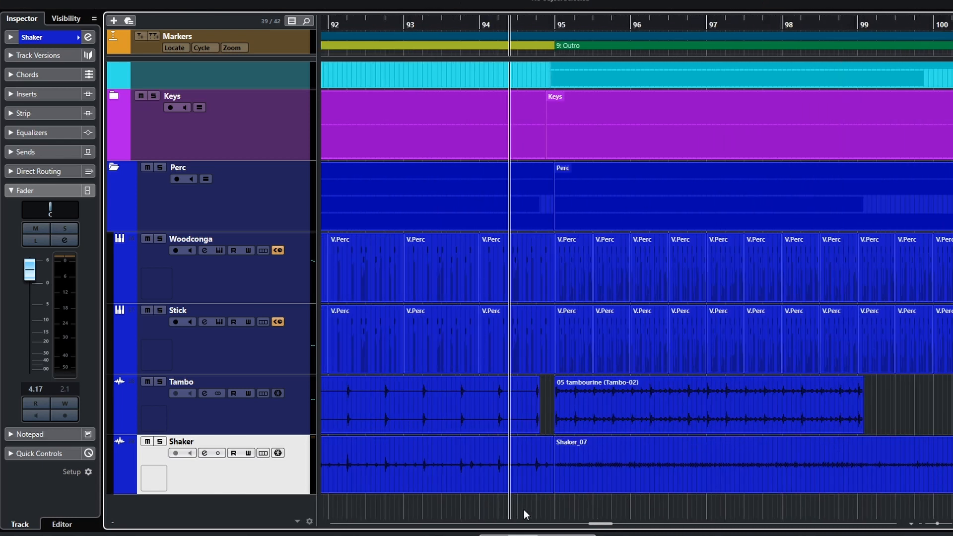
pyautogui.press('space')
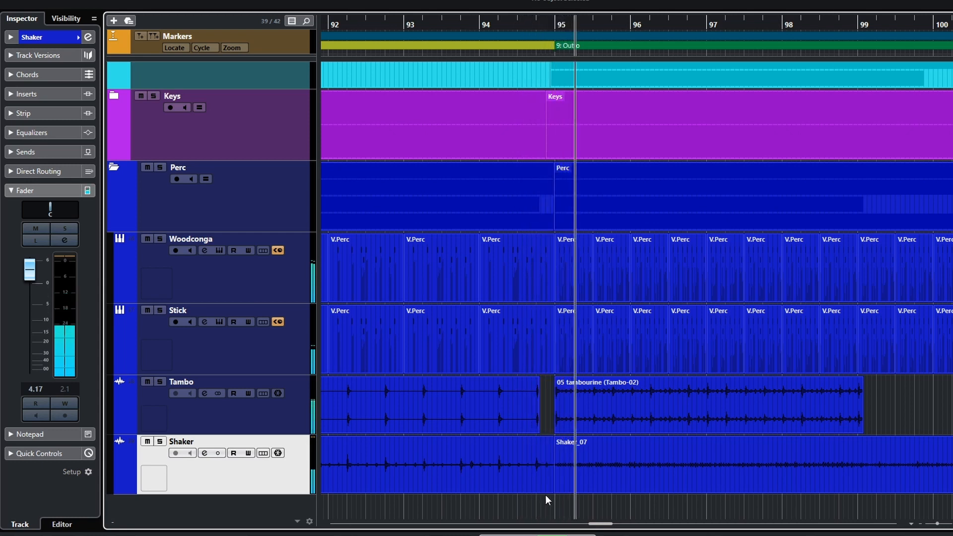
pyautogui.press('space')
# - Trim Shaker_06's end to 94.4.1.90 to match the Tambo gap, start Shaker_07 at 94.4.4.89, and play the transition
pyautogui.click(559, 489)
pyautogui.scroll(-1, 560, 488)
pyautogui.scroll(4, 561, 489)
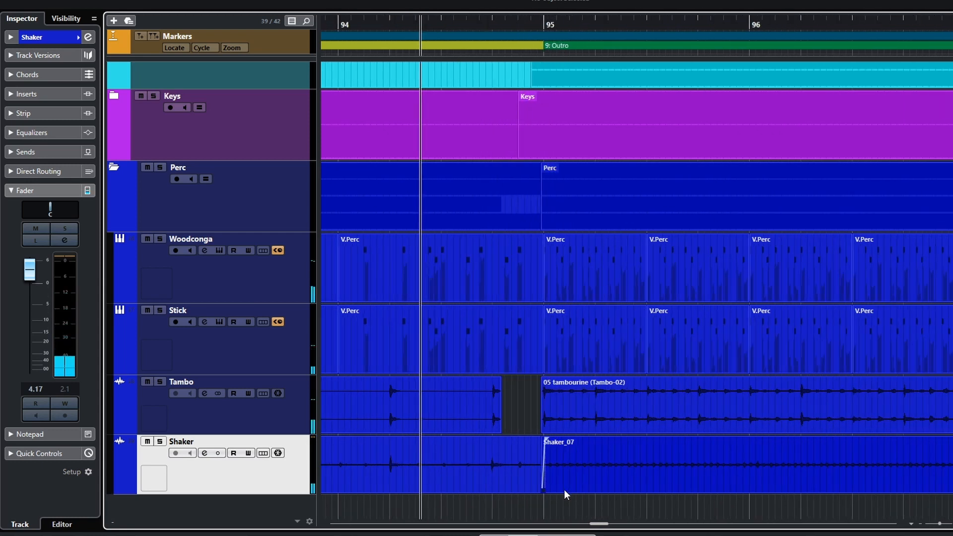
pyautogui.scroll(1, 587, 497)
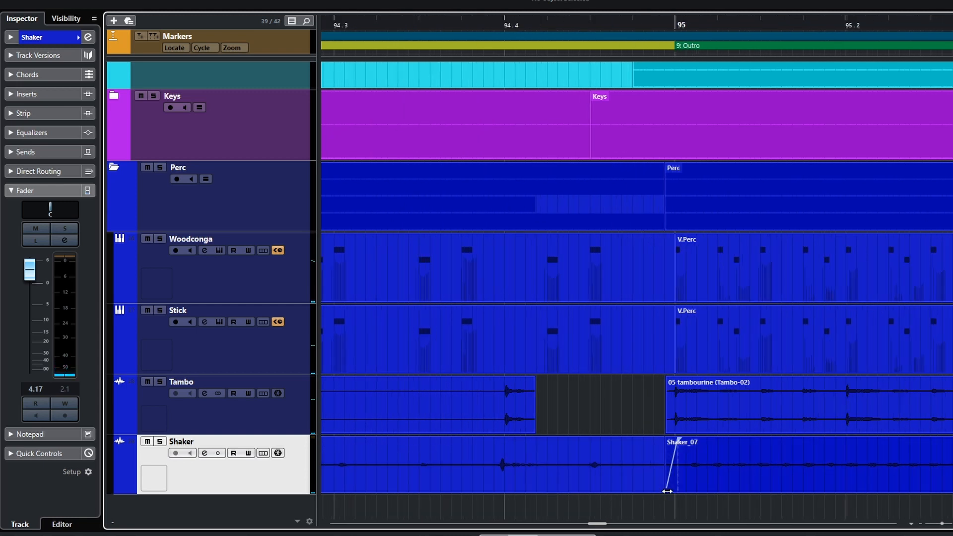
pyautogui.moveTo(668, 493); pyautogui.dragTo(535, 490)
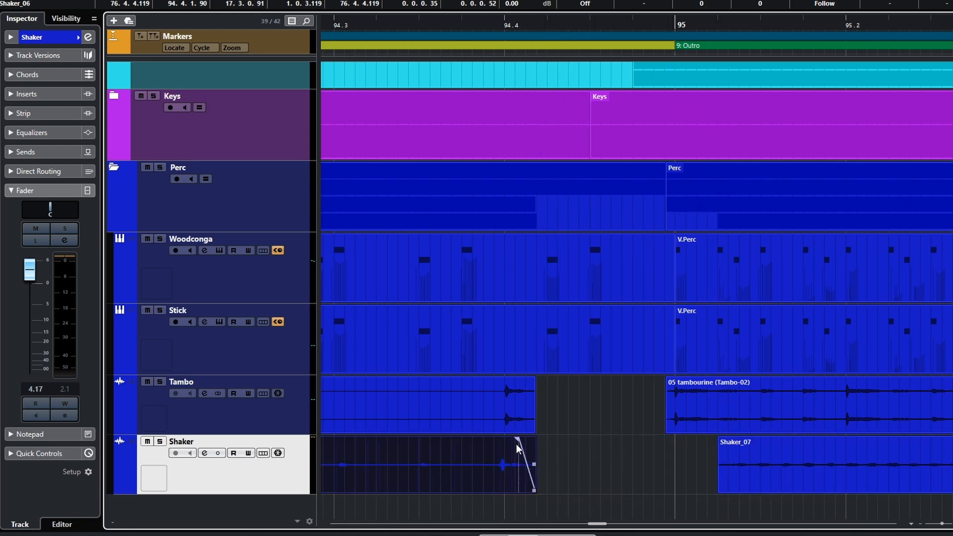
pyautogui.moveTo(721, 492); pyautogui.dragTo(666, 489)
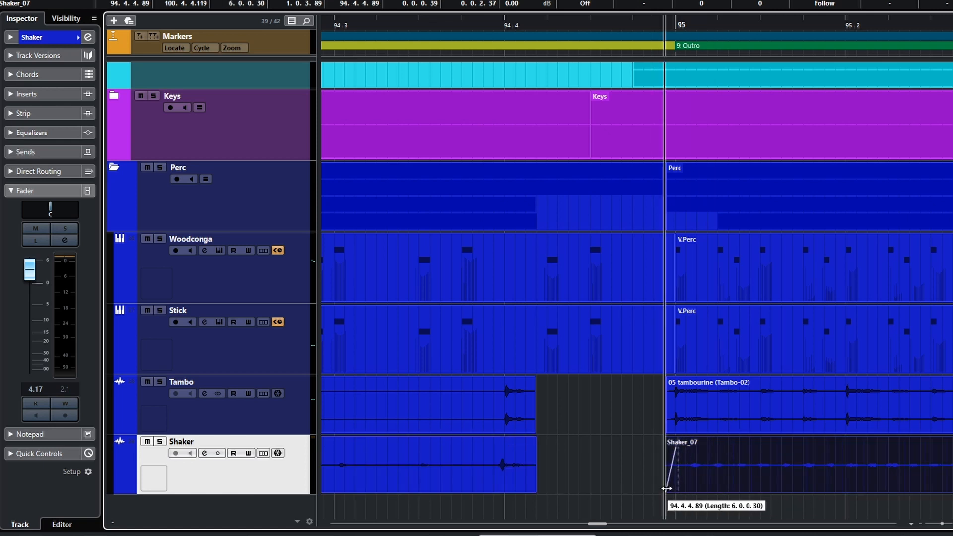
pyautogui.press('space')
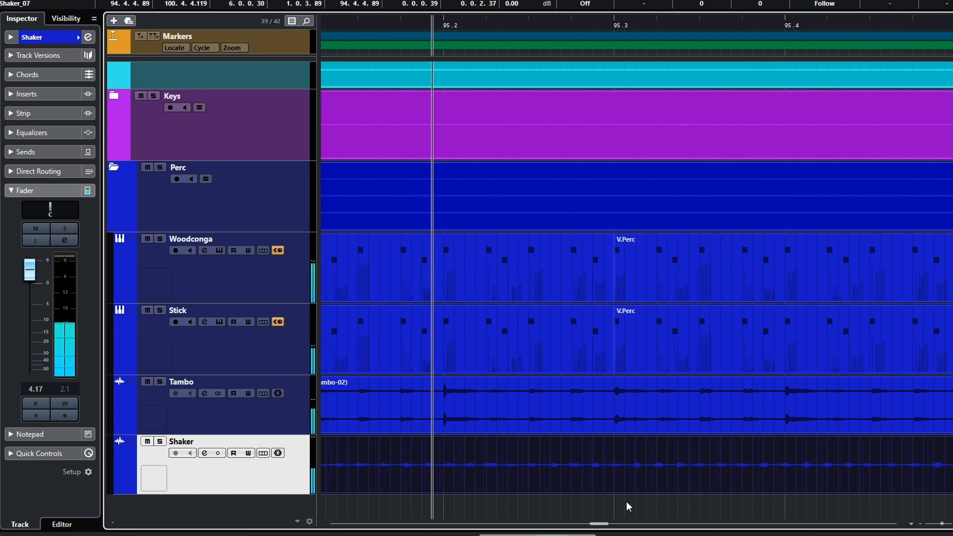
pyautogui.press('space')
# - Lower the Shaker track's level to -6.78 dB while playing the Bridge and Verse 3 with the full mix
pyautogui.scroll(-8, 698, 462)
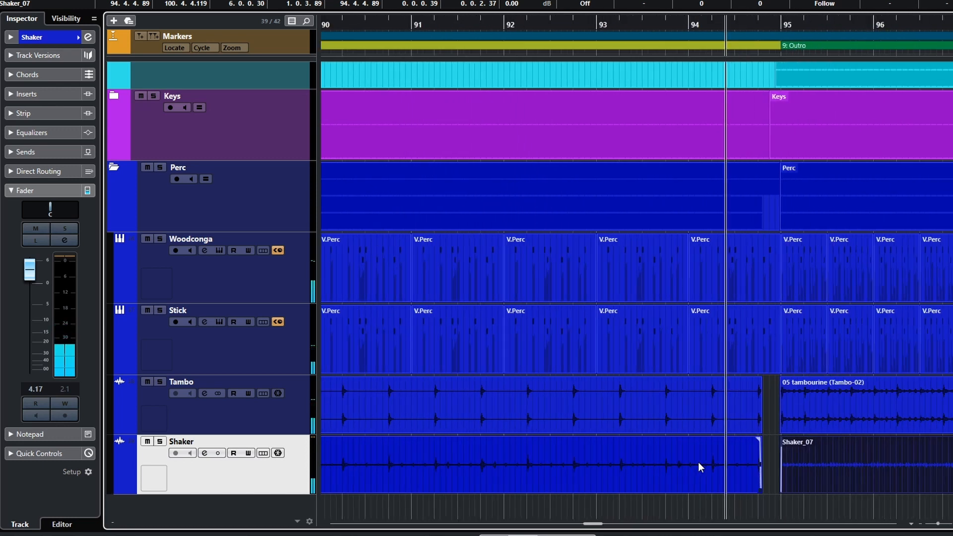
pyautogui.scroll(-10, 698, 463)
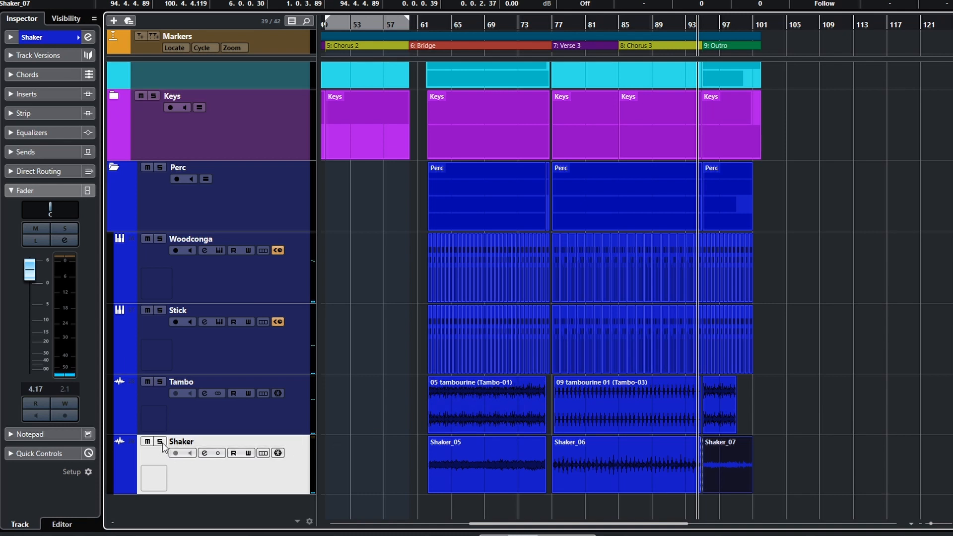
pyautogui.click(446, 505)
pyautogui.press('space')
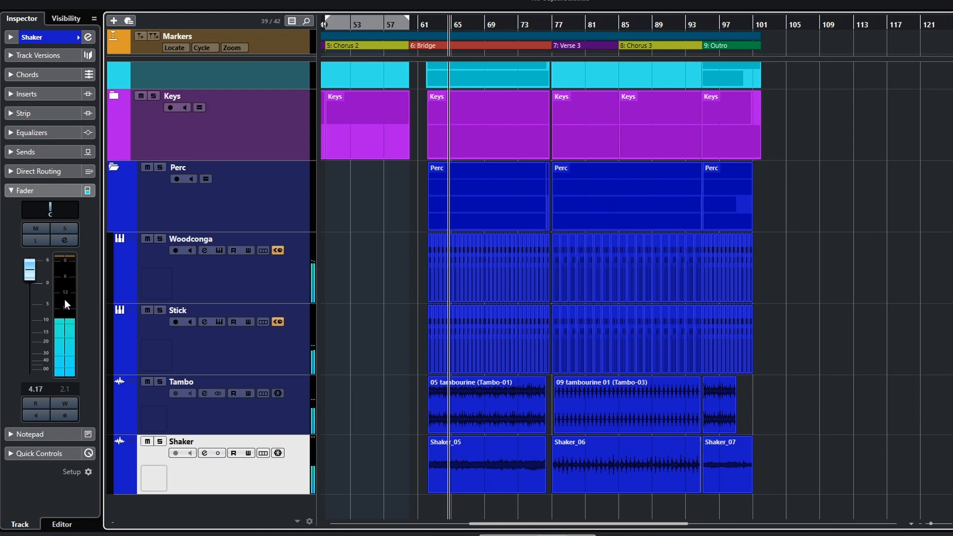
pyautogui.moveTo(35, 265); pyautogui.dragTo(34, 311)
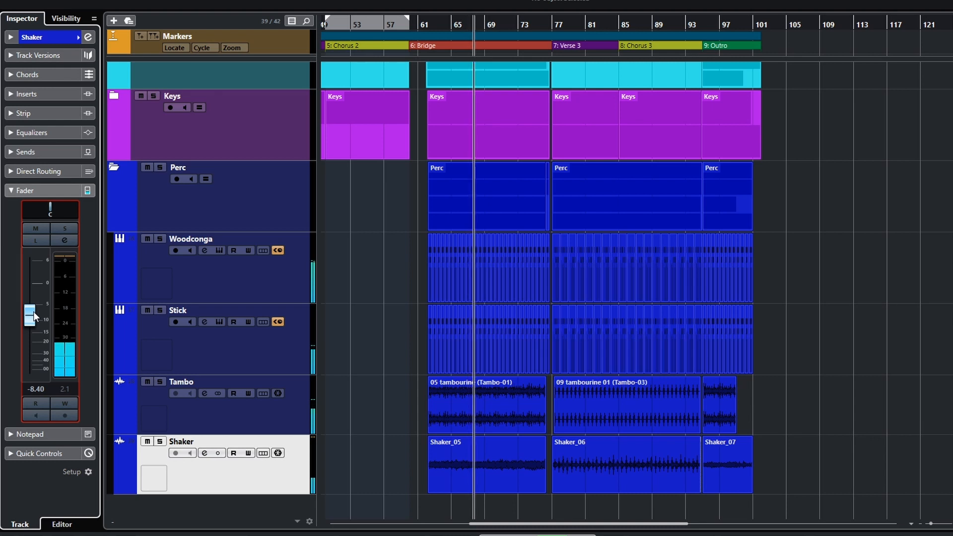
pyautogui.moveTo(34, 311); pyautogui.dragTo(34, 312)
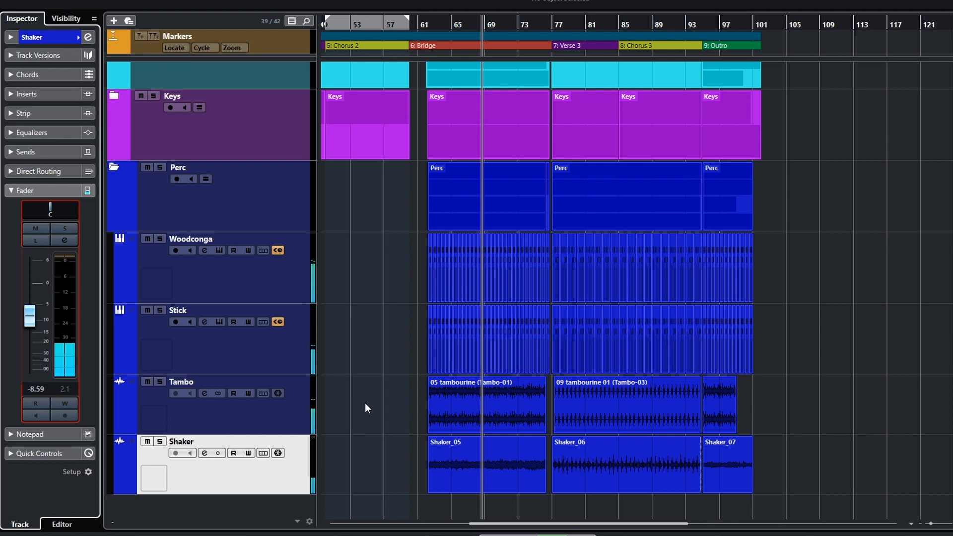
pyautogui.click(563, 502)
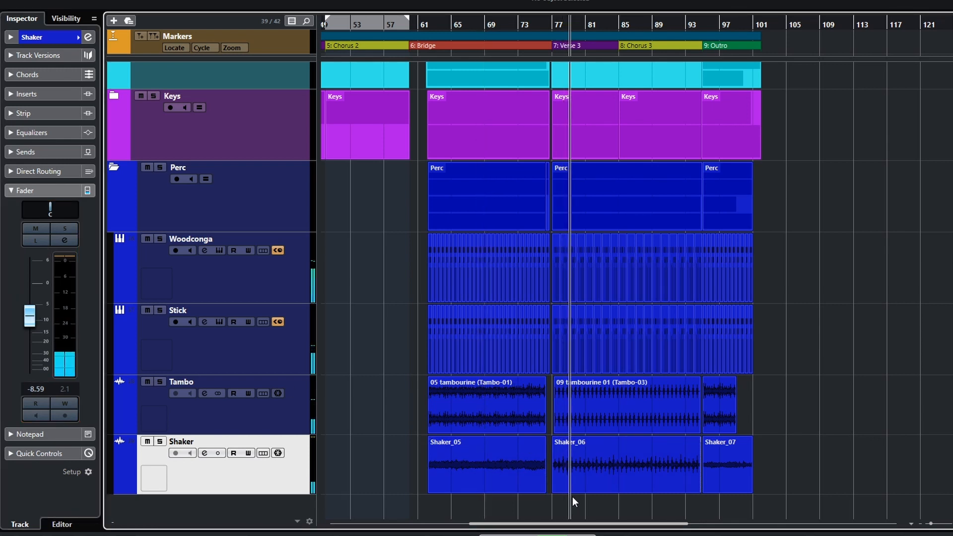
pyautogui.moveTo(30, 322); pyautogui.dragTo(29, 314)
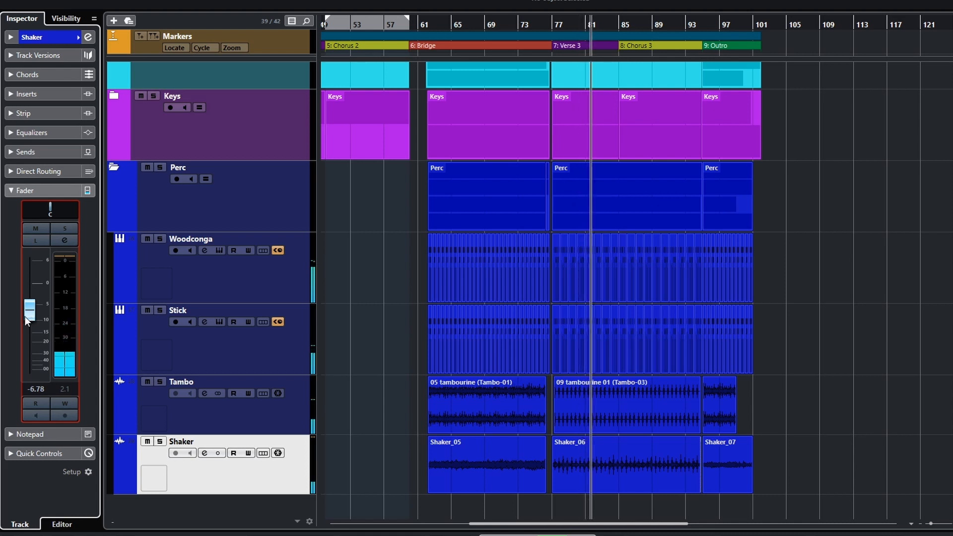
pyautogui.press('space')
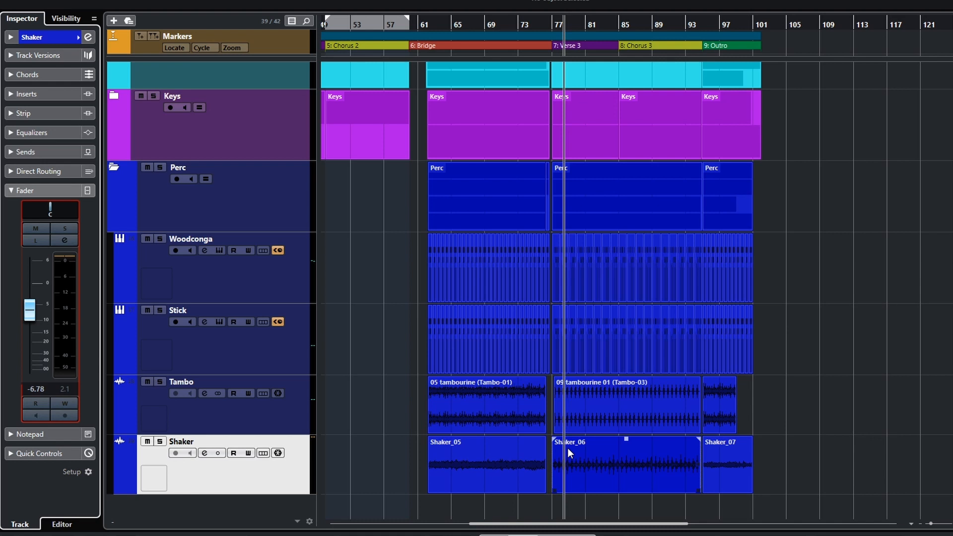
# - Solo the Shaker track and play it from the start of Verse 3
pyautogui.click(453, 442)
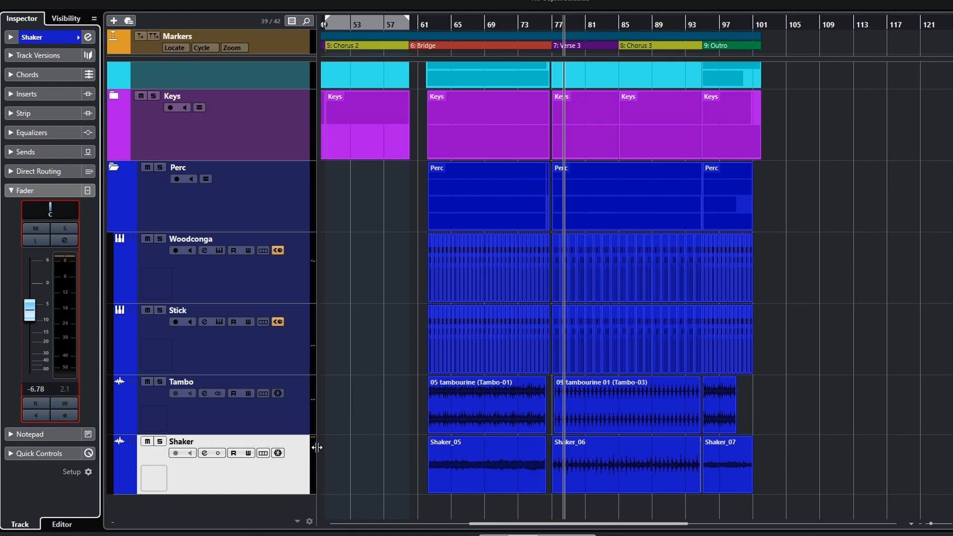
pyautogui.click(239, 484)
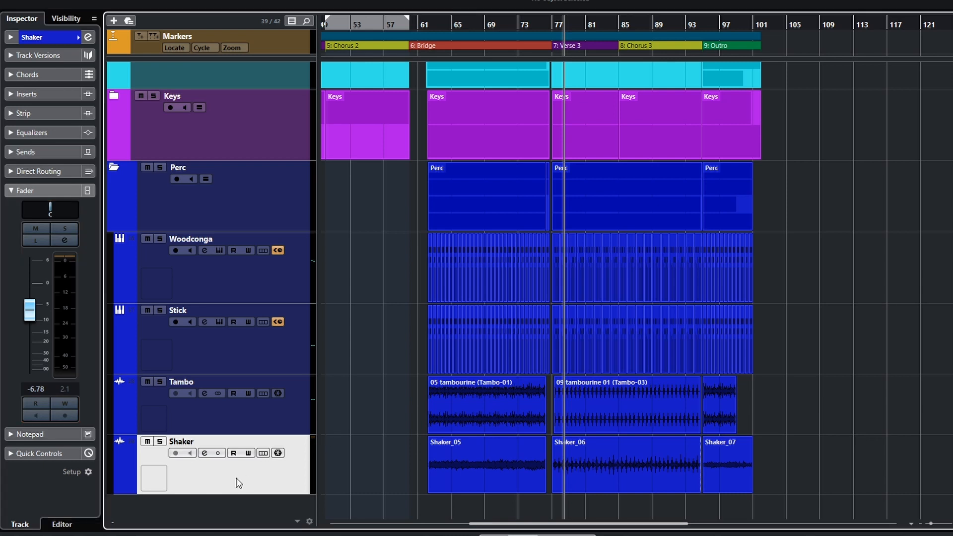
pyautogui.click(268, 421)
pyautogui.click(285, 480)
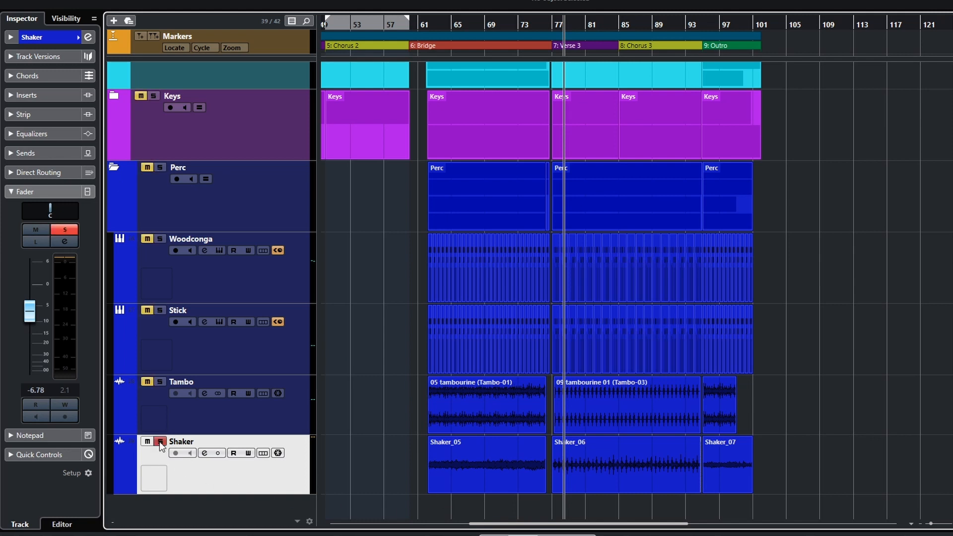
pyautogui.press('space')
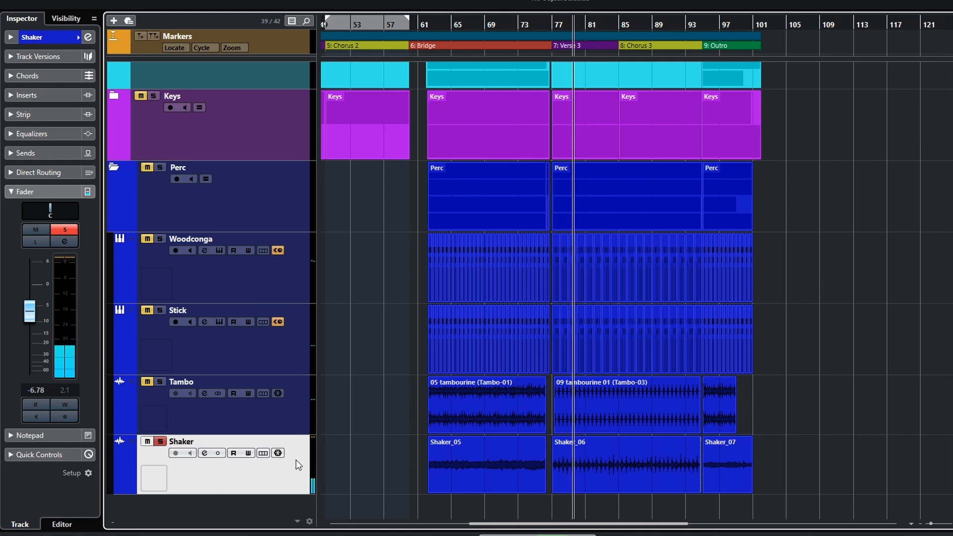
# - Raise the soloed Shaker track's level to 4.03 dB during playback of Verse 3 and Chorus 3
pyautogui.moveTo(27, 311); pyautogui.dragTo(31, 276)
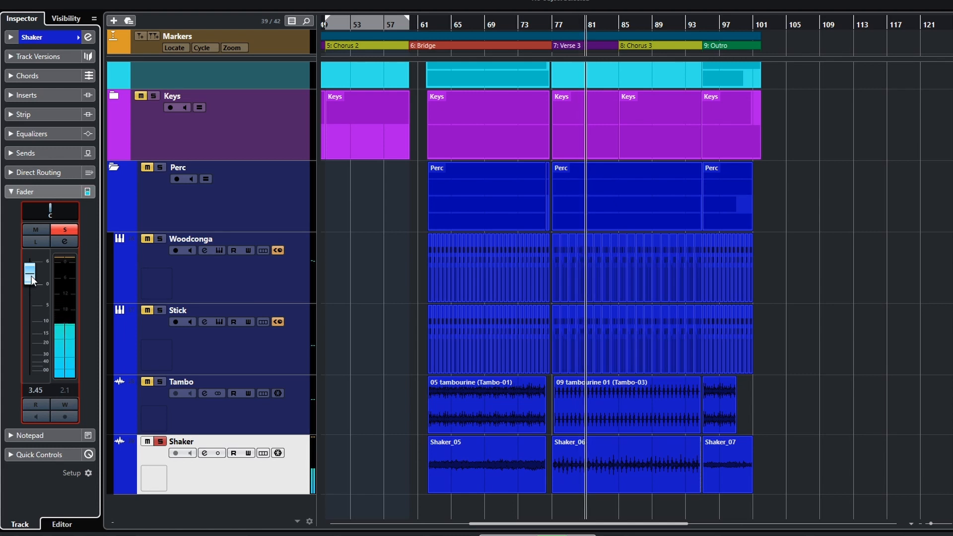
pyautogui.moveTo(31, 276); pyautogui.dragTo(28, 269)
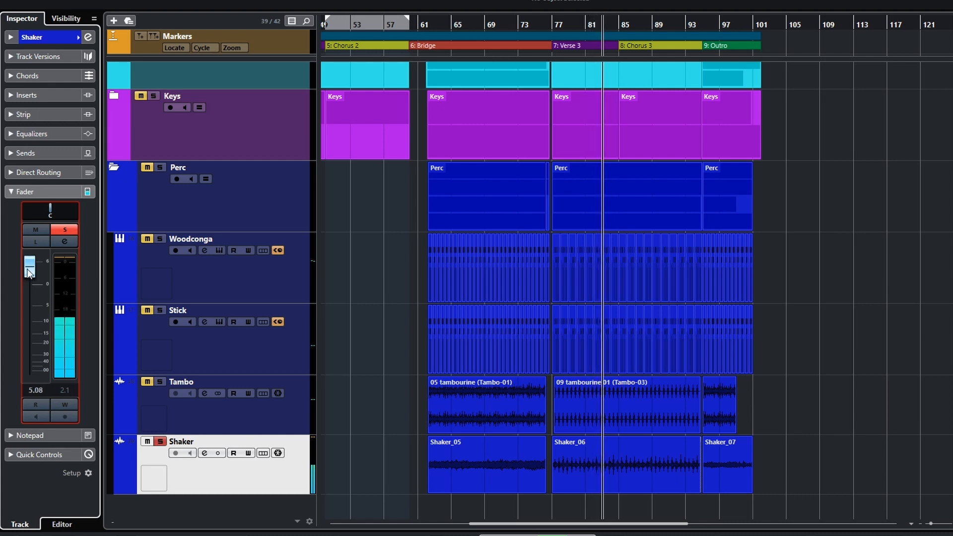
pyautogui.moveTo(27, 271); pyautogui.dragTo(28, 277)
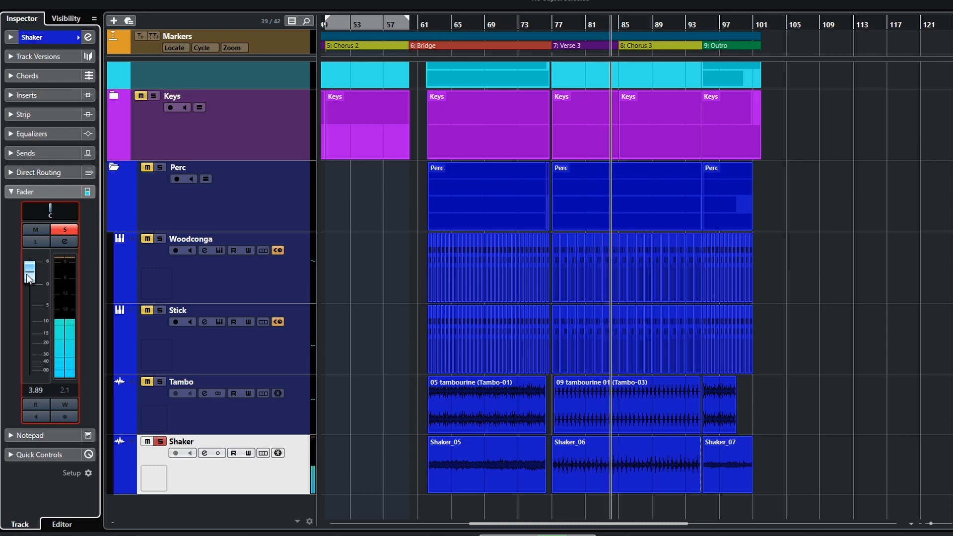
pyautogui.moveTo(26, 274); pyautogui.dragTo(27, 271)
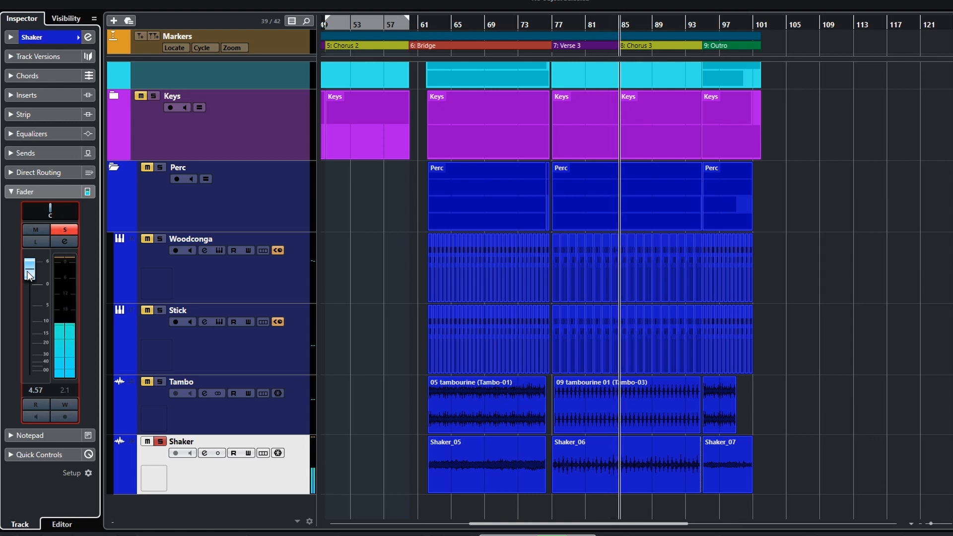
pyautogui.moveTo(27, 271); pyautogui.dragTo(26, 273)
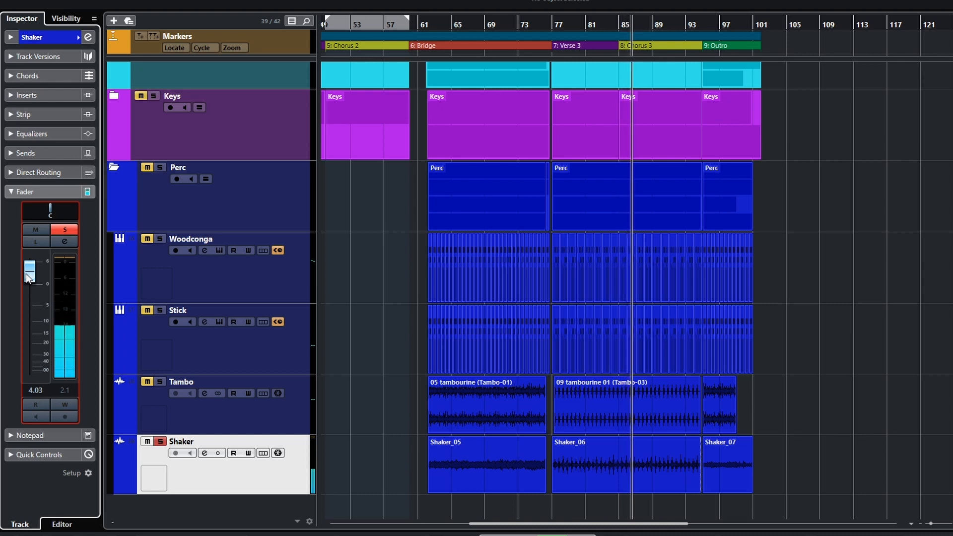
# - Play the soloed Shaker in the Outro, Bridge and Verse 3 to compare the loudness of its events
pyautogui.click(708, 505)
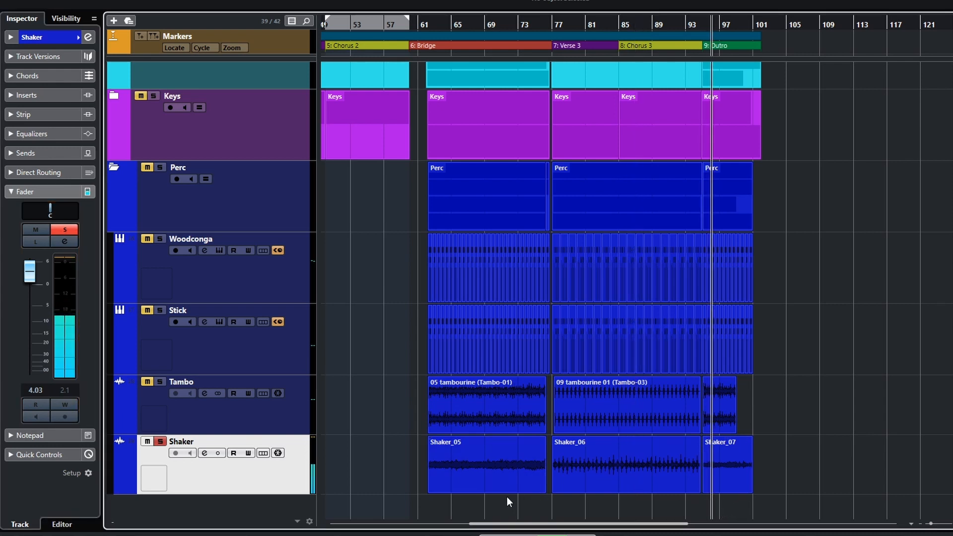
pyautogui.click(472, 500)
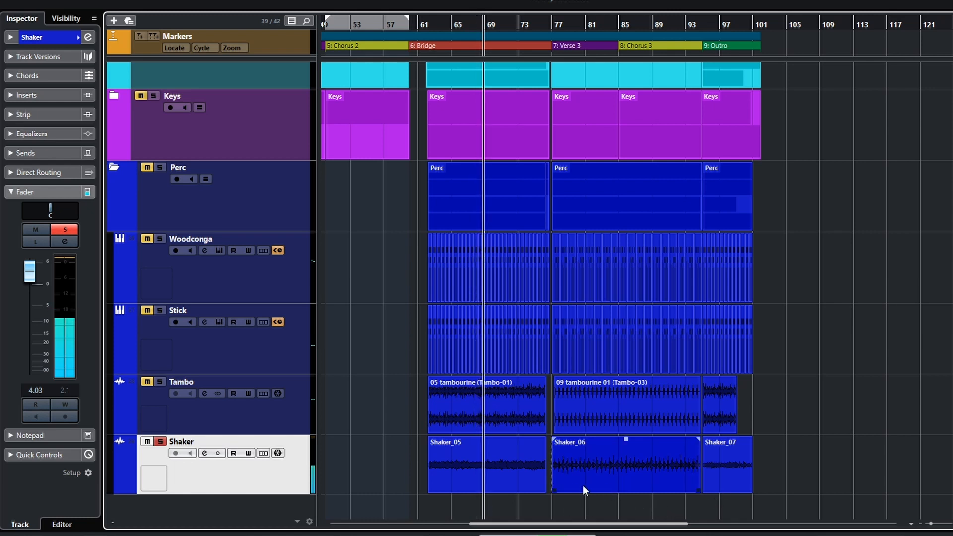
pyautogui.click(512, 506)
pyautogui.click(594, 508)
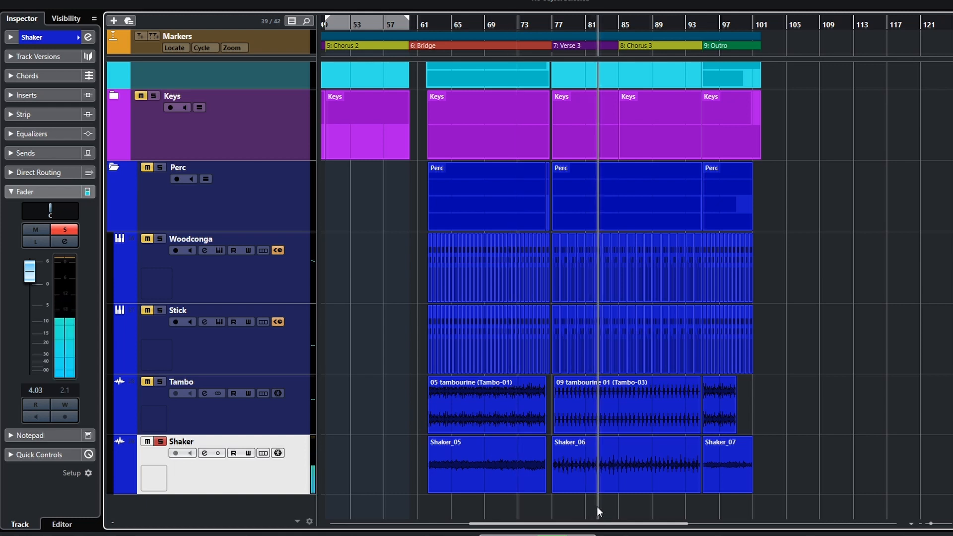
pyautogui.click(722, 508)
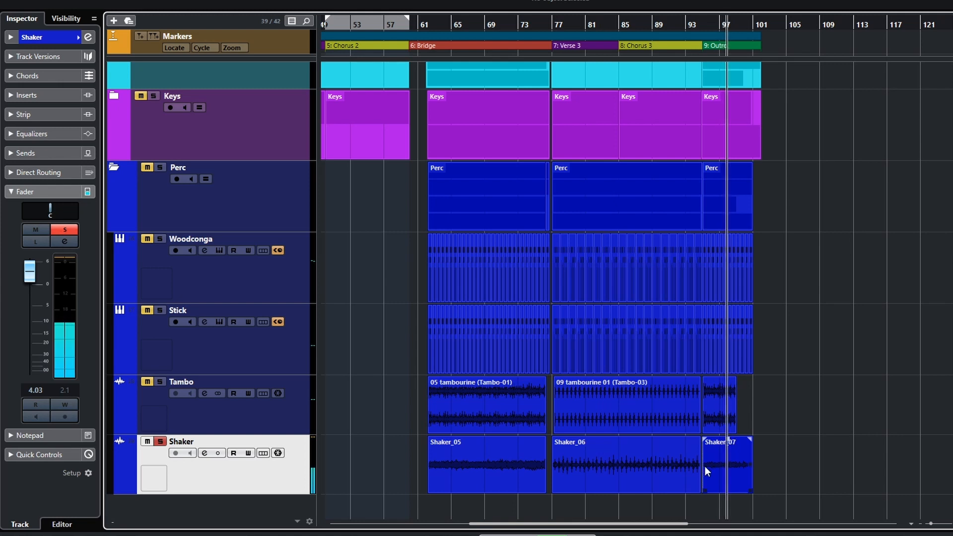
# - Raise Shaker_07's event volume to 2.61 dB, comparing the Outro with the Bridge during playback
pyautogui.moveTo(727, 438); pyautogui.dragTo(728, 428)
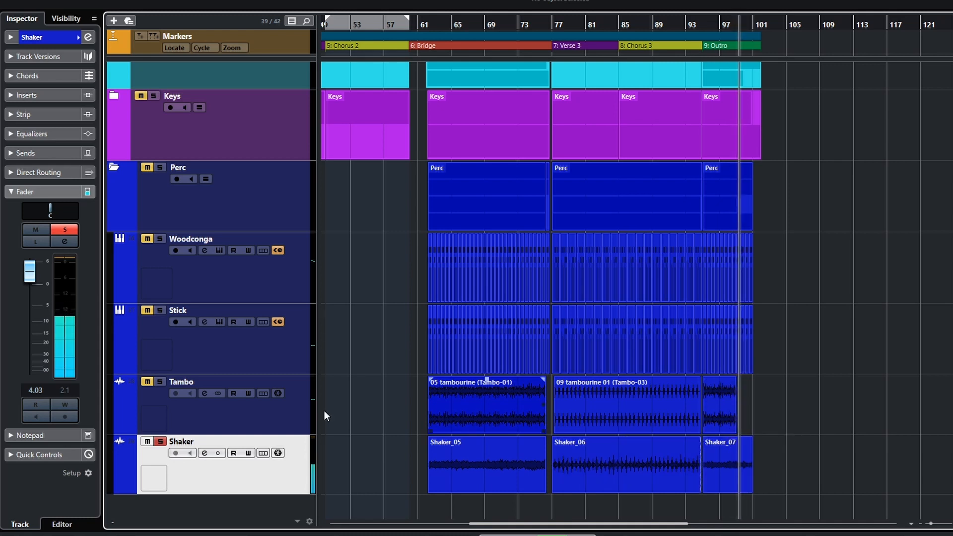
pyautogui.click(462, 504)
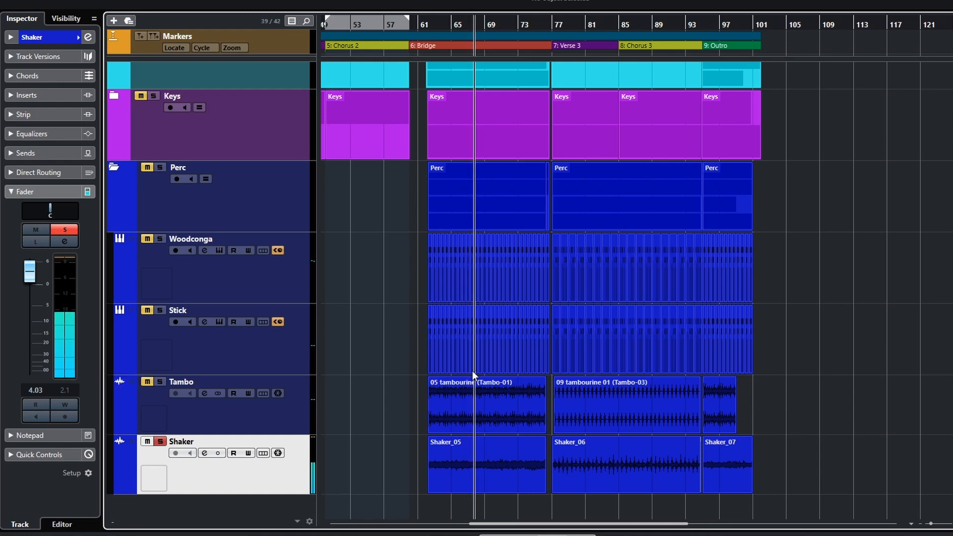
pyautogui.click(724, 509)
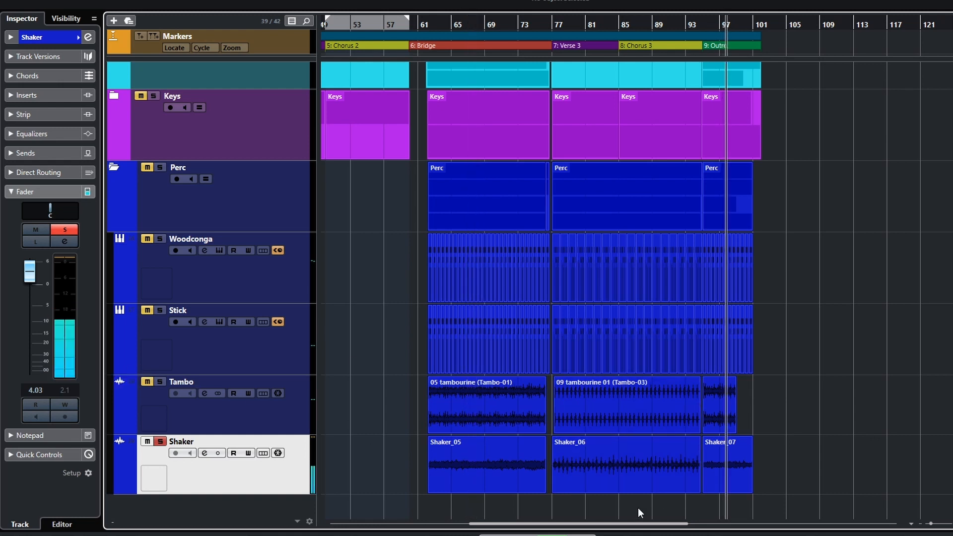
pyautogui.click(725, 443)
pyautogui.moveTo(727, 441); pyautogui.dragTo(729, 430)
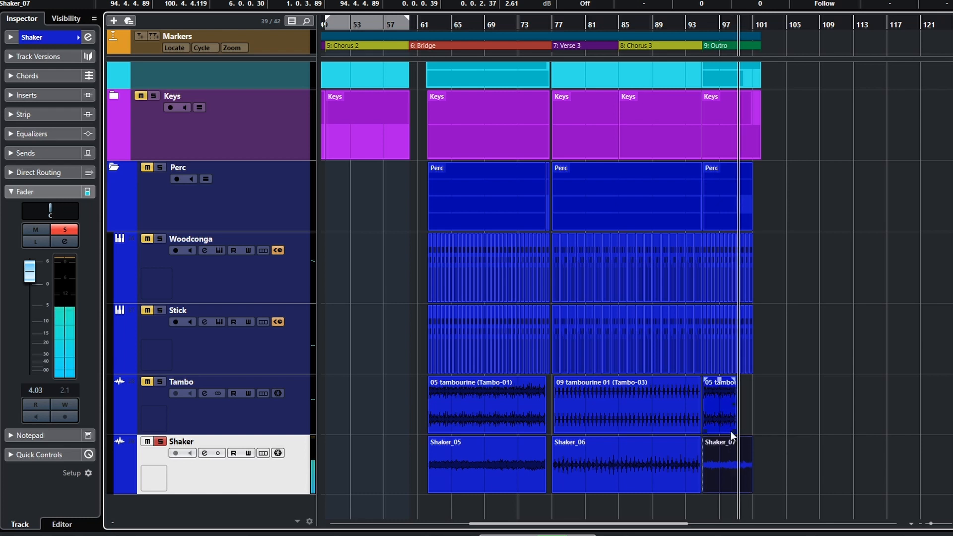
# - Compare the Shaker's level in the Outro and Verse 3, and lower the track's fader to -5.71 dB
pyautogui.click(711, 503)
pyautogui.click(514, 459)
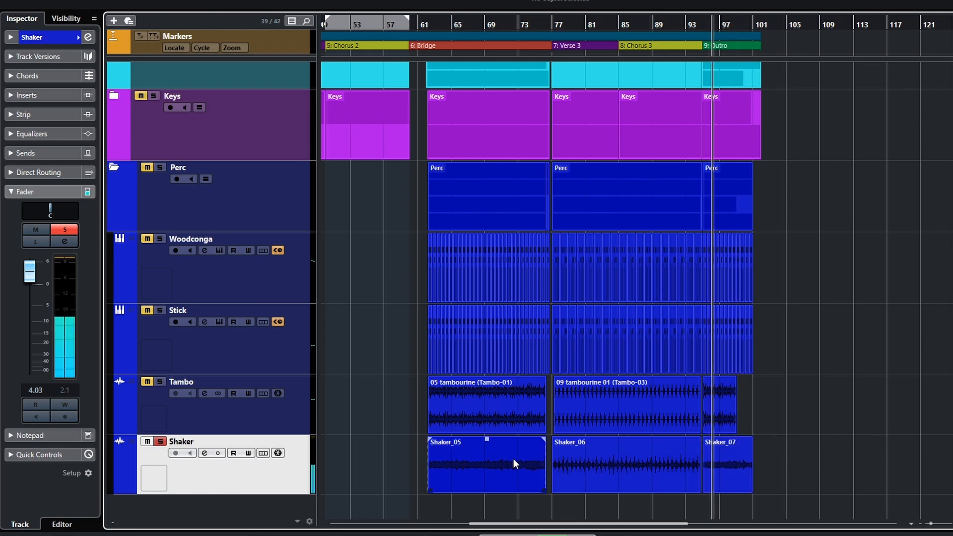
pyautogui.click(578, 504)
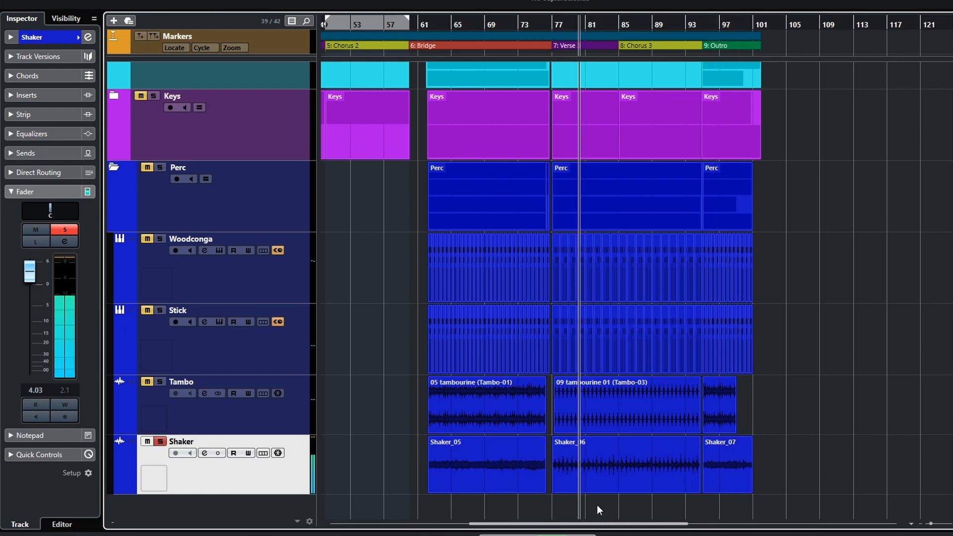
pyautogui.click(570, 466)
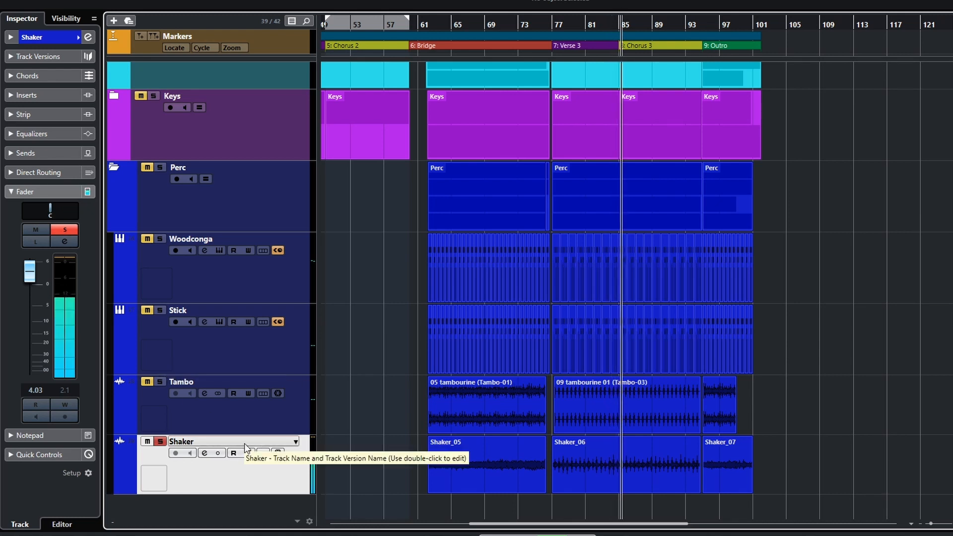
pyautogui.moveTo(29, 275); pyautogui.dragTo(32, 306)
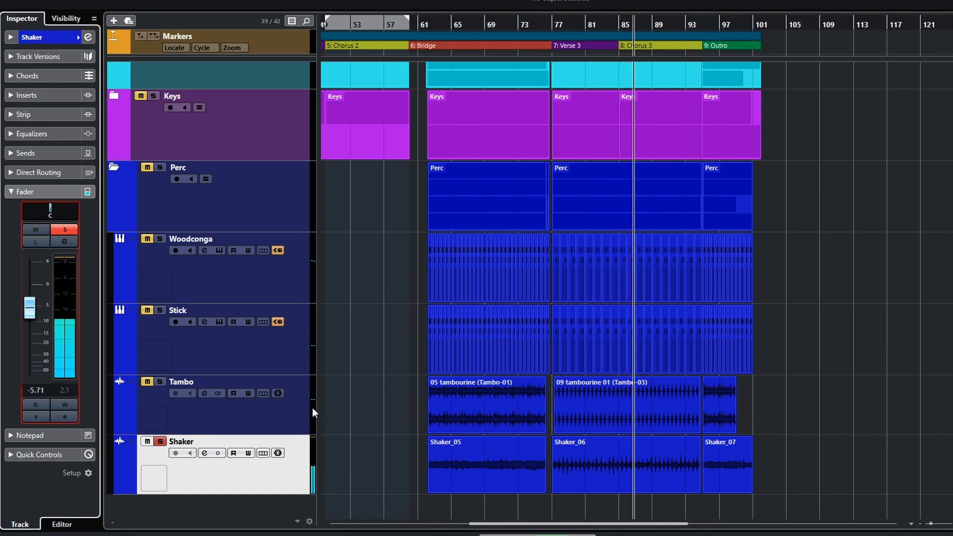